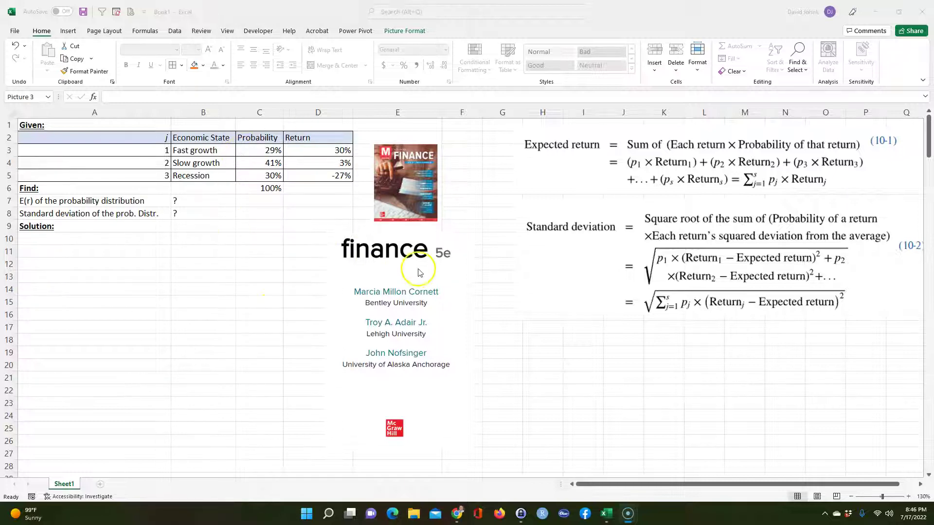
{"action": "left_click", "coordinate": [398, 176]}
{"action": "left_click", "coordinate": [377, 265]}
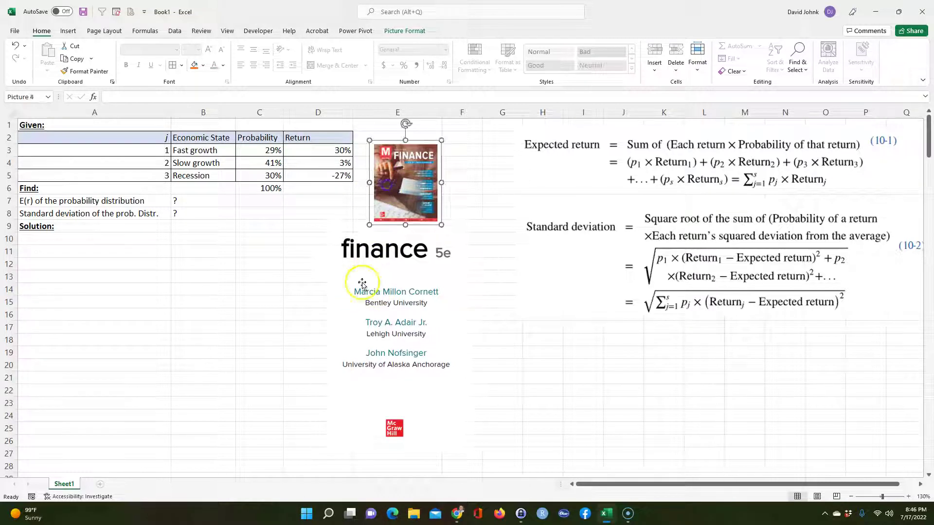
{"action": "left_click", "coordinate": [554, 181]}
{"action": "left_click_drag", "start_coordinate": [563, 267], "coordinate": [563, 265]}
{"action": "left_click", "coordinate": [568, 146]}
{"action": "left_click", "coordinate": [565, 226]}
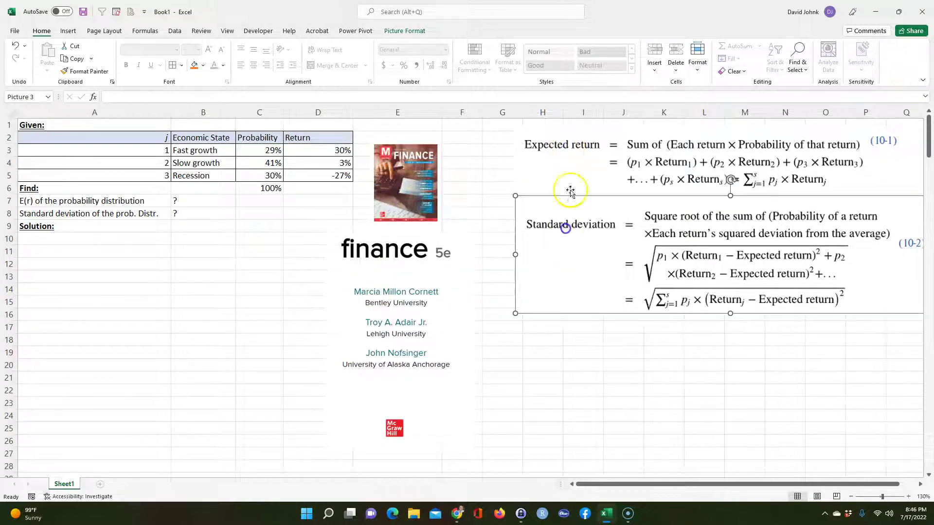
{"action": "left_click_drag", "start_coordinate": [562, 167], "coordinate": [562, 168]}
{"action": "left_click", "coordinate": [556, 253]}
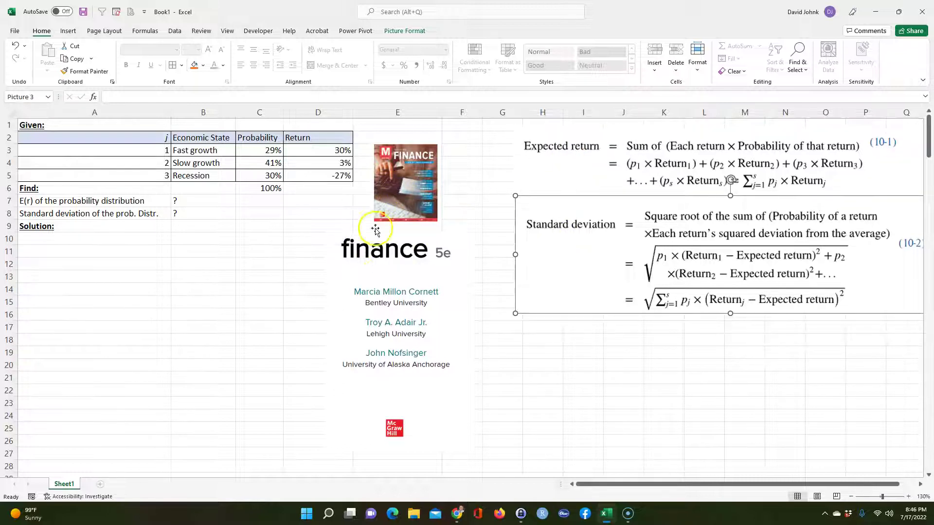
Move the textbook cover and the title-and-authors picture to the area below the standard deviation formula
{"action": "left_click_drag", "start_coordinate": [371, 225], "coordinate": [371, 224]}
{"action": "left_click", "coordinate": [372, 152]}
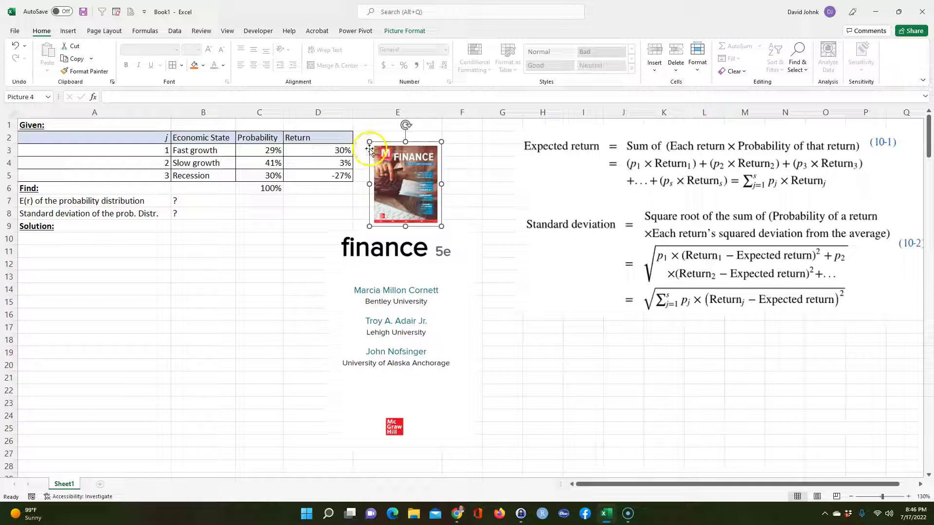
{"action": "left_click_drag", "start_coordinate": [371, 150], "coordinate": [831, 335]}
{"action": "left_click_drag", "start_coordinate": [352, 268], "coordinate": [704, 362]}
{"action": "left_click", "coordinate": [208, 299]}
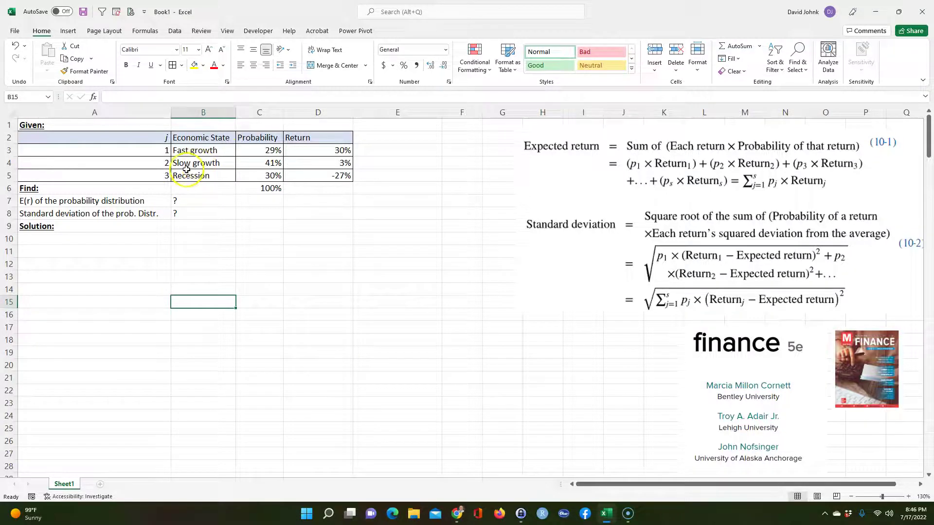
Review the economic states in B3:B5, their probabilities in C3:C5 and the probability total in C6
{"action": "left_click", "coordinate": [195, 150]}
{"action": "left_click", "coordinate": [199, 164]}
{"action": "left_click", "coordinate": [197, 176]}
{"action": "left_click_drag", "start_coordinate": [207, 152], "coordinate": [208, 176]}
{"action": "left_click_drag", "start_coordinate": [263, 151], "coordinate": [267, 176]}
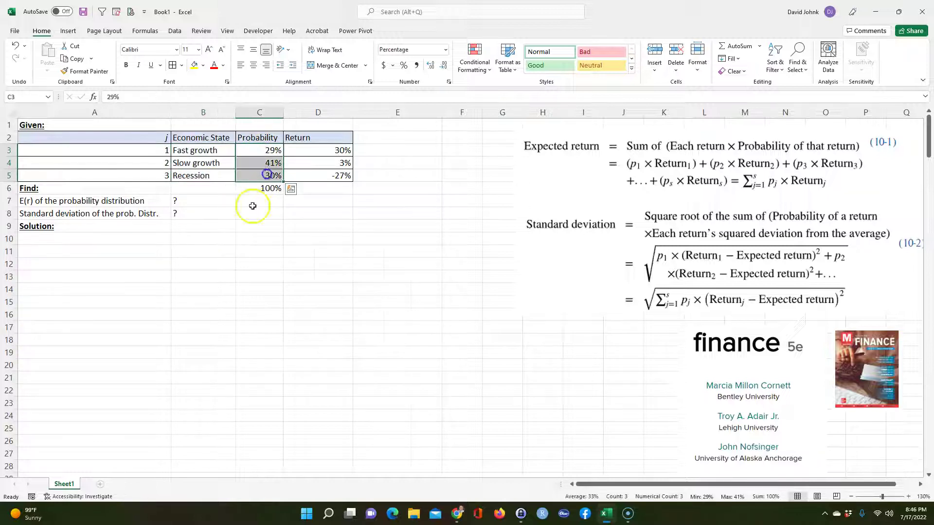
{"action": "left_click", "coordinate": [253, 151]}
{"action": "left_click", "coordinate": [253, 163]}
{"action": "left_click", "coordinate": [279, 176]}
{"action": "left_click", "coordinate": [259, 188]}
{"action": "left_click_drag", "start_coordinate": [256, 151], "coordinate": [257, 176]}
{"action": "left_click", "coordinate": [254, 188]}
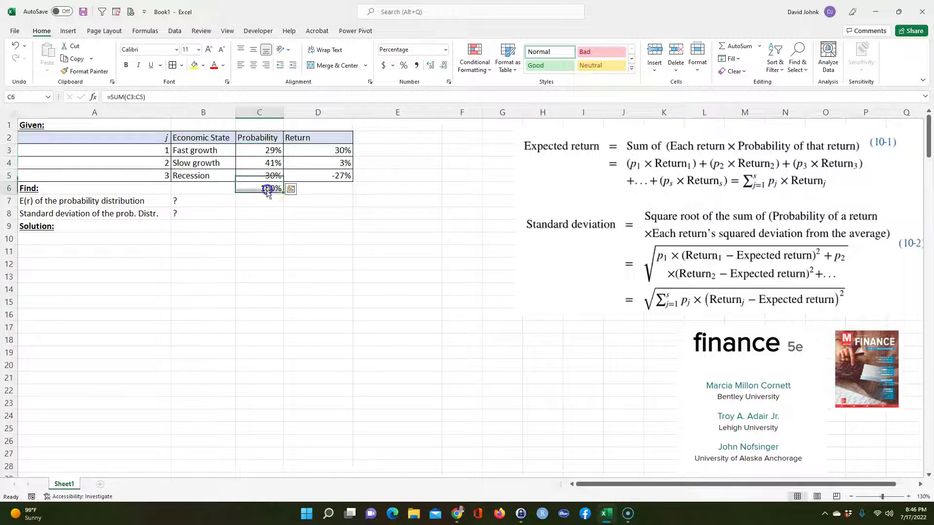
Move the Find and Solution block in A6:B9 down by one row
{"action": "left_click_drag", "start_coordinate": [28, 191], "coordinate": [188, 225]}
{"action": "left_click_drag", "start_coordinate": [121, 234], "coordinate": [123, 244]}
{"action": "left_click", "coordinate": [237, 303]}
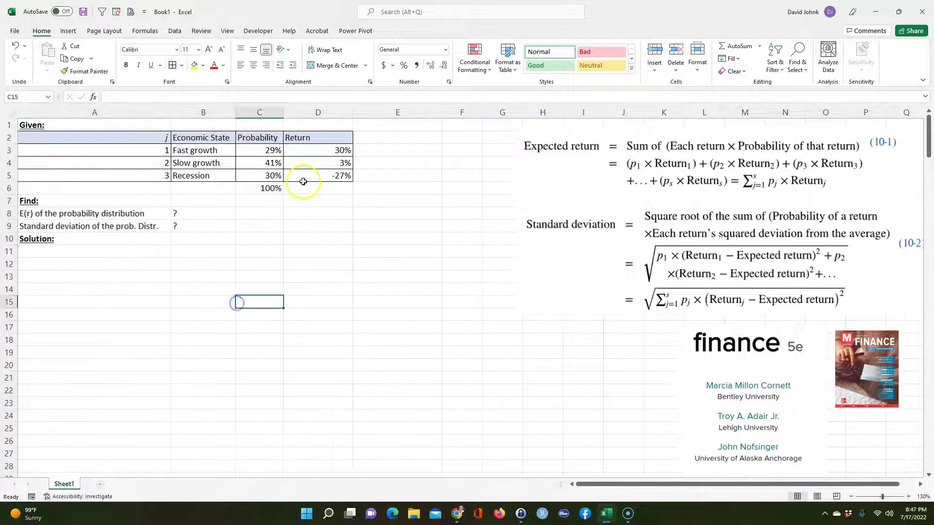
Review the return given for each economic state in D3:D5
{"action": "left_click", "coordinate": [194, 154]}
{"action": "left_click", "coordinate": [309, 150]}
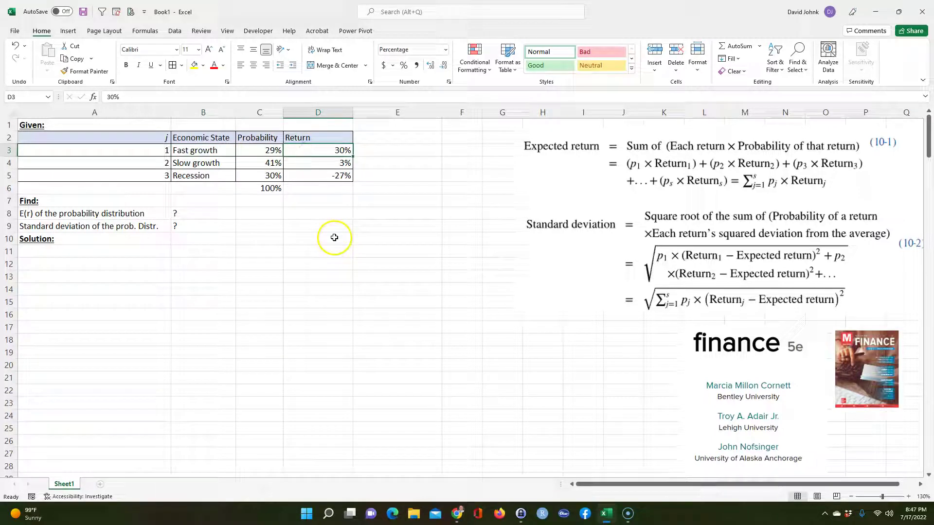
{"action": "left_click", "coordinate": [198, 160]}
{"action": "left_click", "coordinate": [328, 159]}
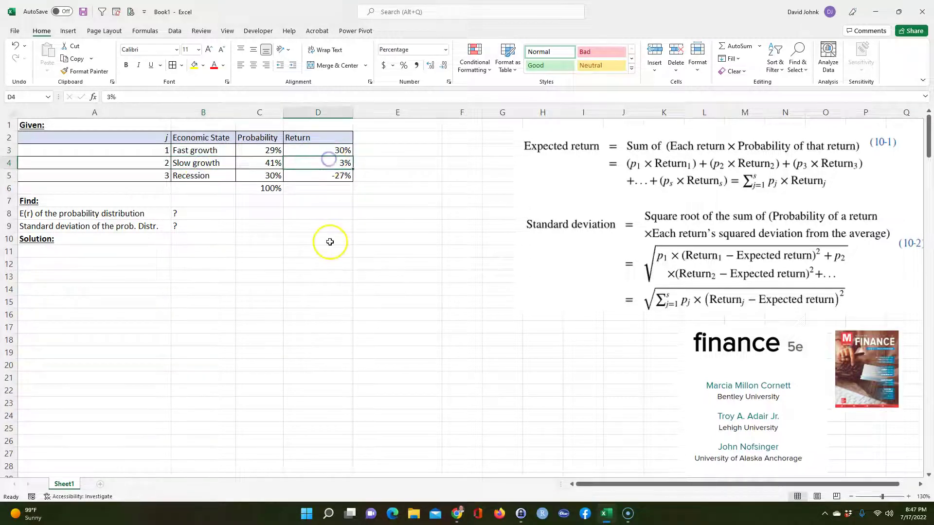
{"action": "left_click", "coordinate": [194, 176]}
{"action": "left_click", "coordinate": [332, 179]}
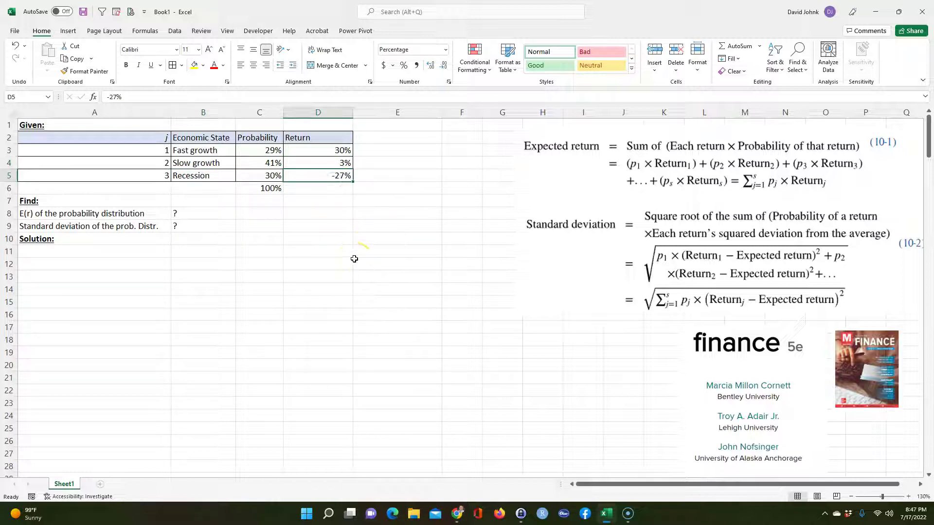
Link A11 under Solution to the expected return label with the formula =A8
{"action": "left_click", "coordinate": [55, 251]}
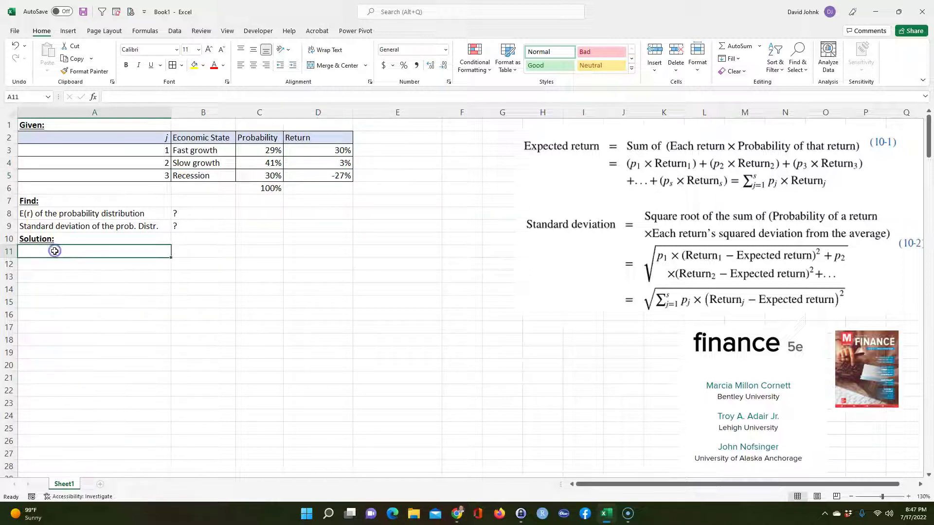
{"action": "type", "text": "="}
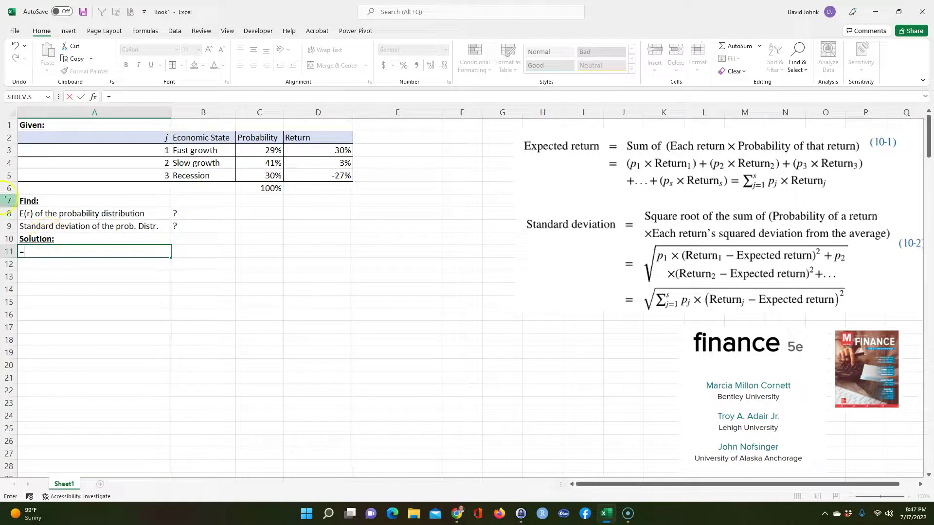
{"action": "left_click", "coordinate": [48, 209]}
{"action": "key", "text": "Return"}
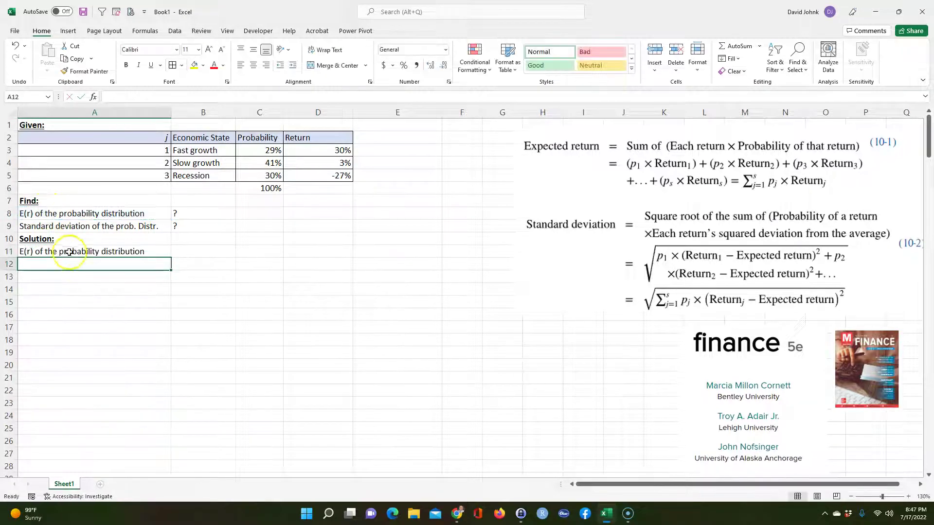
Fit the width of column D to its contents
{"action": "double_click", "coordinate": [353, 112]}
{"action": "left_click", "coordinate": [323, 220]}
{"action": "left_click_drag", "start_coordinate": [271, 150], "coordinate": [303, 175]}
{"action": "left_click", "coordinate": [267, 174]}
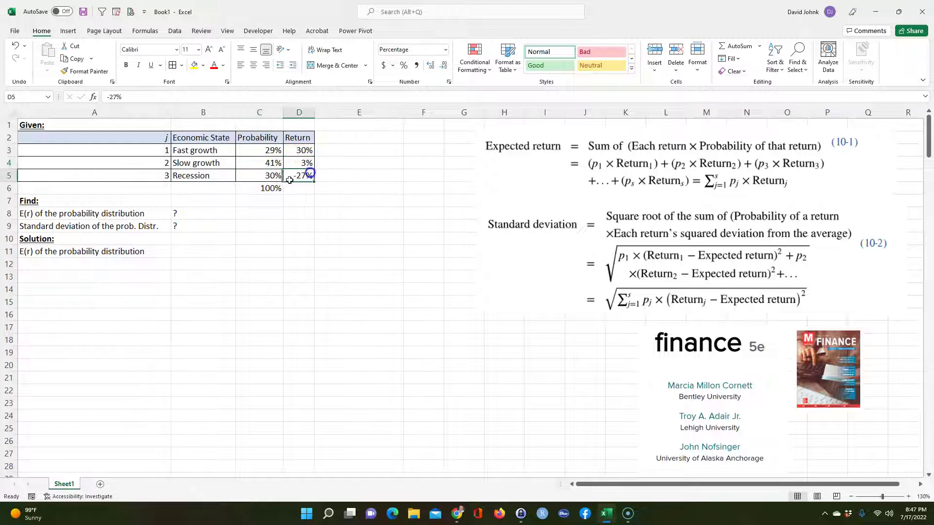
Calculate the expected return in B11 with =SUMPRODUCT(C3:C5,D3:D5)
{"action": "left_click", "coordinate": [196, 252]}
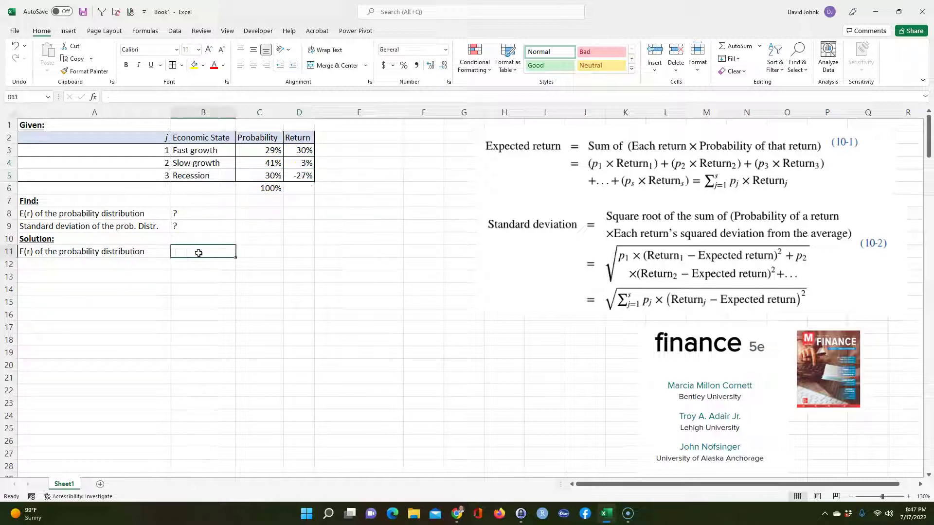
{"action": "type", "text": "=sump"}
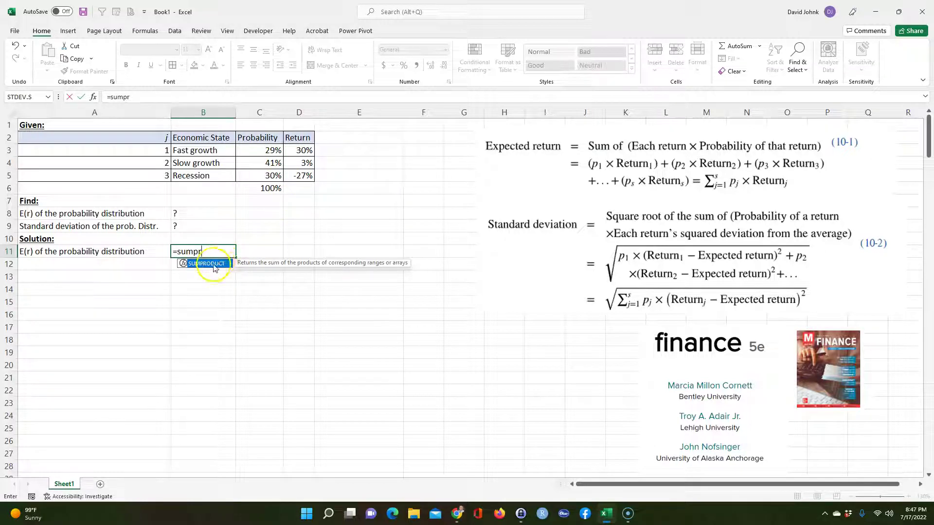
{"action": "type", "text": "r"}
{"action": "double_click", "coordinate": [214, 264]}
{"action": "left_click", "coordinate": [273, 154]}
{"action": "left_click_drag", "start_coordinate": [273, 156], "coordinate": [304, 175]}
{"action": "type", "text": ","}
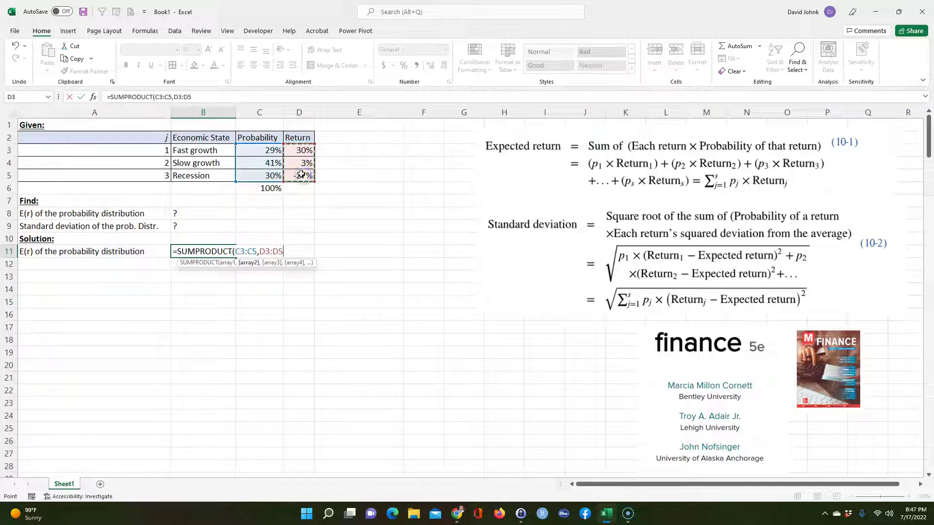
{"action": "type", "text": ")"}
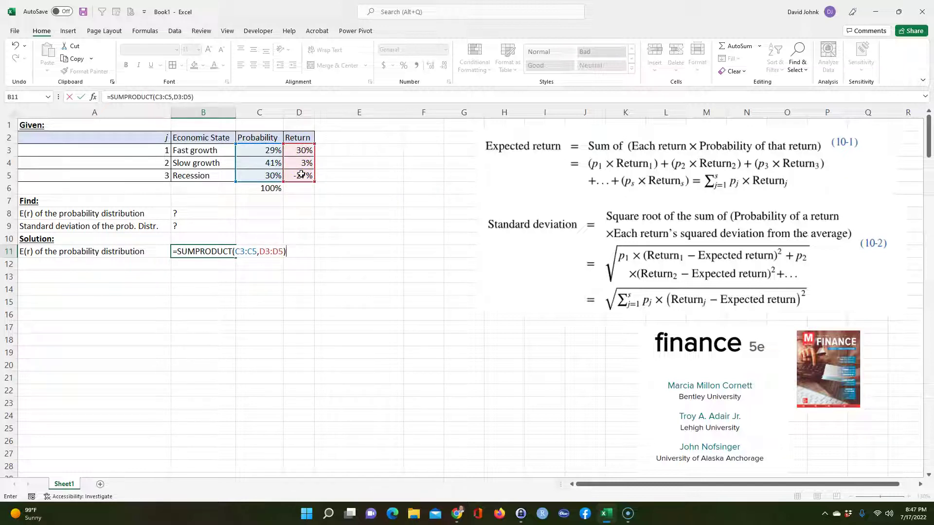
{"action": "key", "text": "Return"}
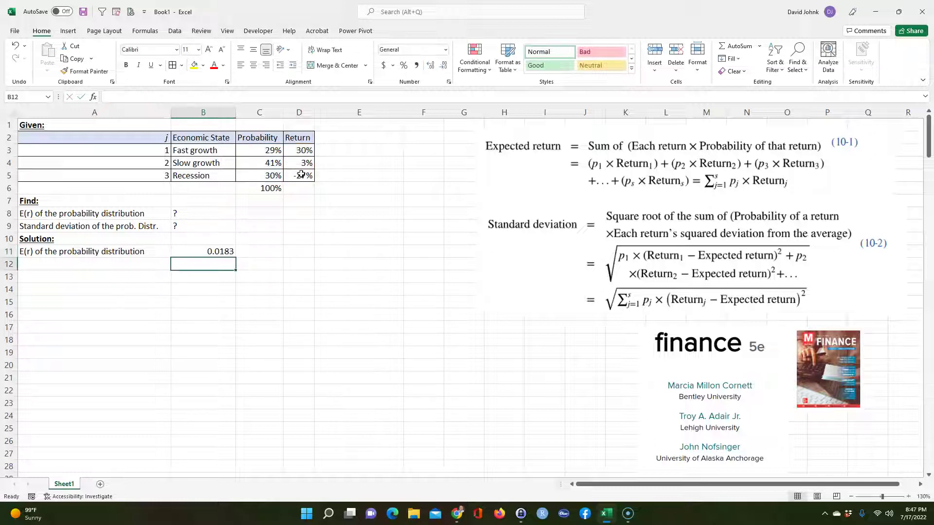
Format B11 as a percentage with two decimals and fill A11:B11 with yellow
{"action": "left_click", "coordinate": [216, 251]}
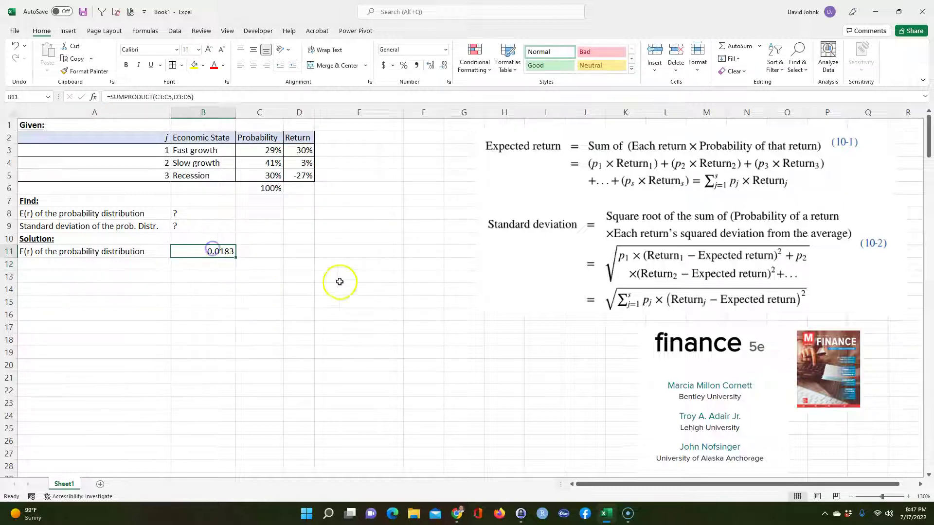
{"action": "left_click", "coordinate": [404, 65]}
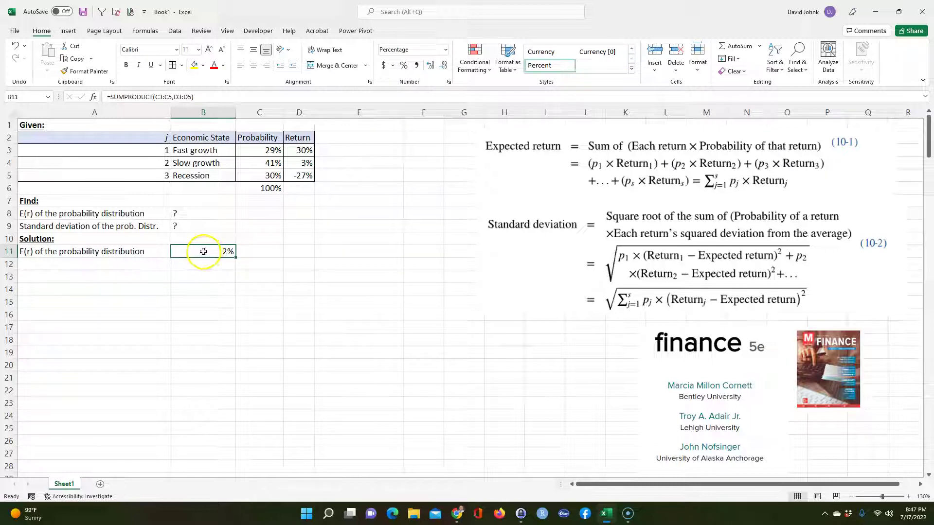
{"action": "left_click", "coordinate": [433, 69]}
{"action": "left_click_drag", "start_coordinate": [39, 251], "coordinate": [191, 250]}
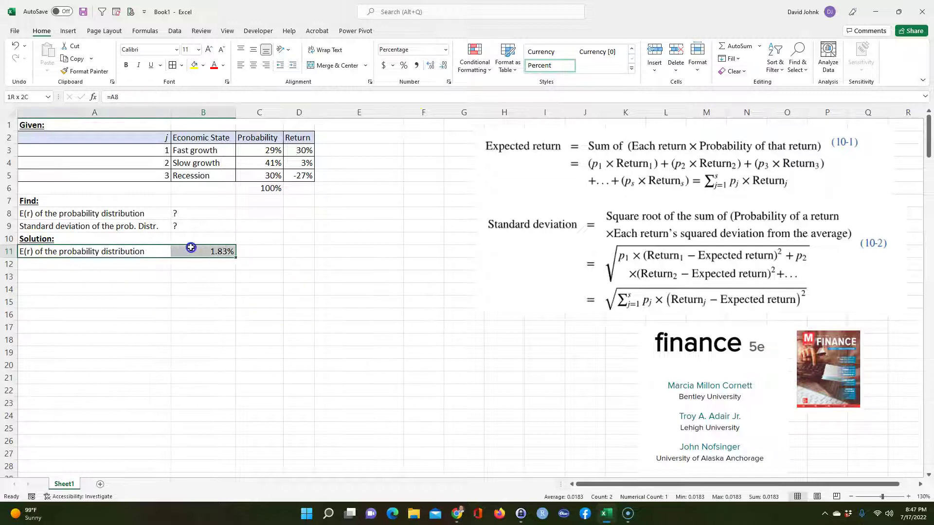
{"action": "left_click", "coordinate": [194, 65]}
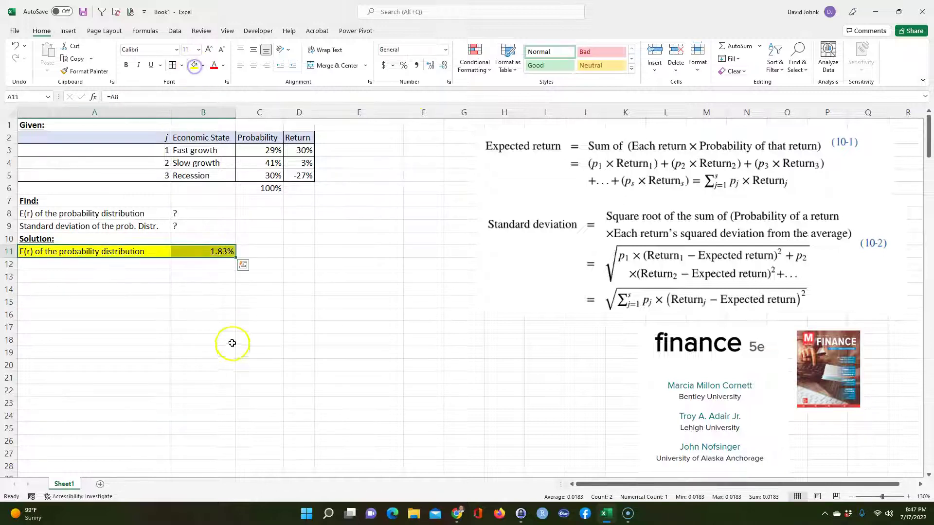
Display the formula of B11 as text in C11 using FORMULATEXT
{"action": "left_click", "coordinate": [256, 251]}
{"action": "type", "text": "=form"}
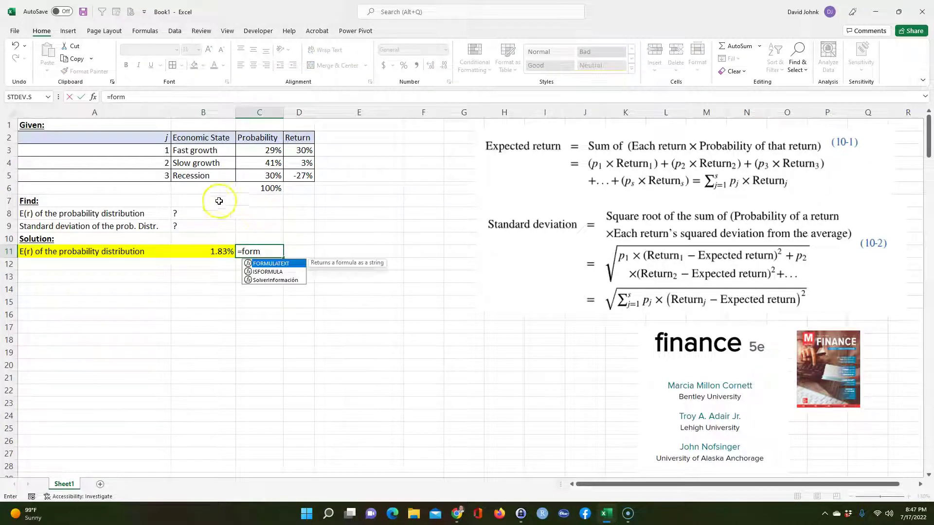
{"action": "double_click", "coordinate": [274, 265]}
{"action": "left_click", "coordinate": [214, 252]}
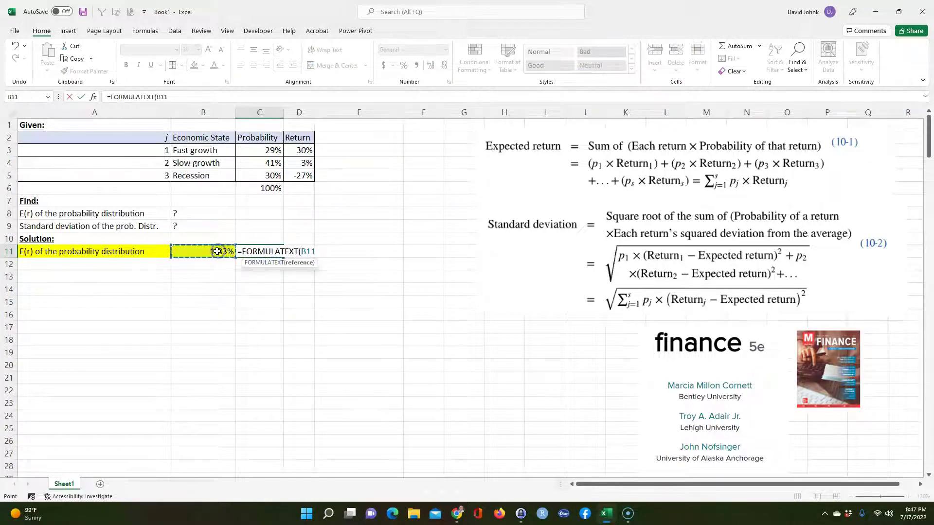
{"action": "key", "text": "Return"}
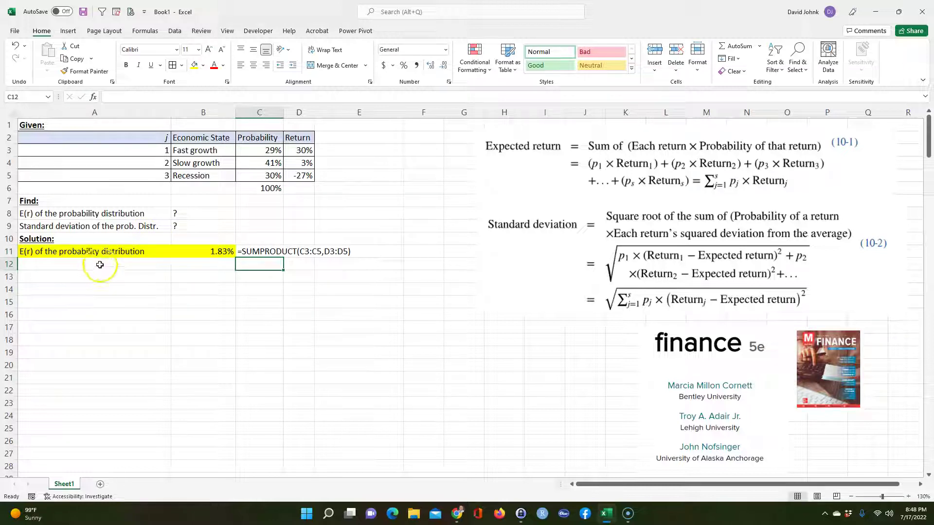
Copy the given data table A2:D5 and paste it starting at A13 for the standard deviation calculation
{"action": "left_click_drag", "start_coordinate": [105, 227], "coordinate": [172, 225]}
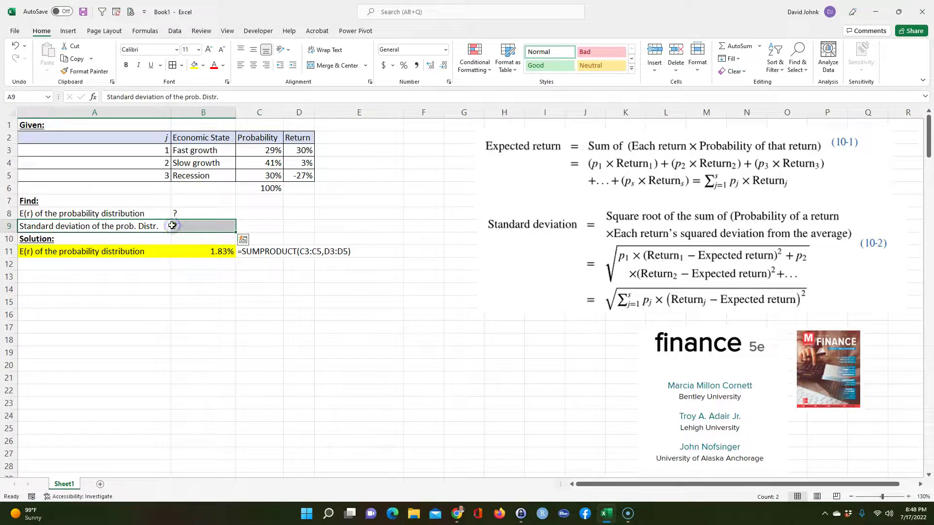
{"action": "left_click", "coordinate": [129, 325]}
{"action": "left_click_drag", "start_coordinate": [68, 137], "coordinate": [302, 170]}
{"action": "right_click", "coordinate": [302, 171]}
{"action": "left_click", "coordinate": [314, 198]}
{"action": "left_click_drag", "start_coordinate": [69, 271], "coordinate": [64, 287]}
{"action": "left_click", "coordinate": [64, 286]}
{"action": "left_click", "coordinate": [66, 281]}
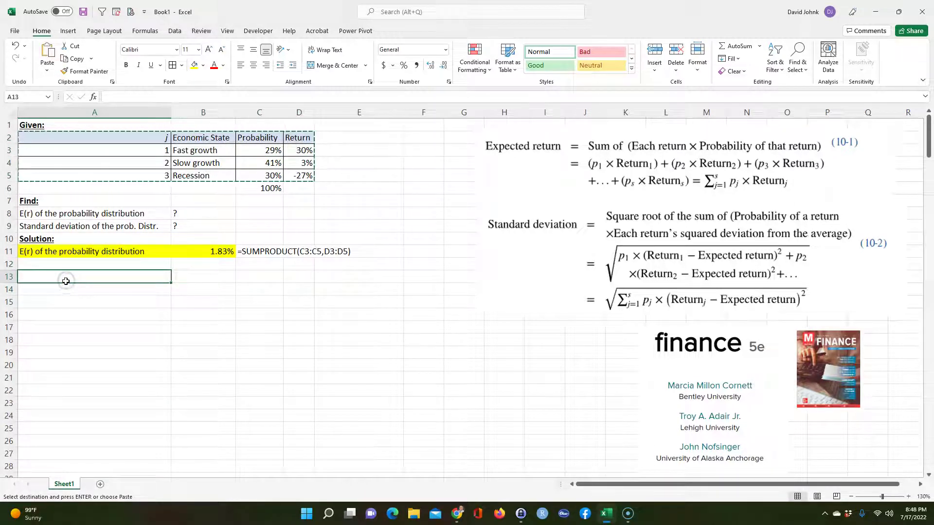
{"action": "key", "text": "ctrl+v"}
{"action": "left_click", "coordinate": [168, 366]}
Move the expected return and standard deviation formula pictures slightly to the left so both are fully visible
{"action": "left_click", "coordinate": [339, 273]}
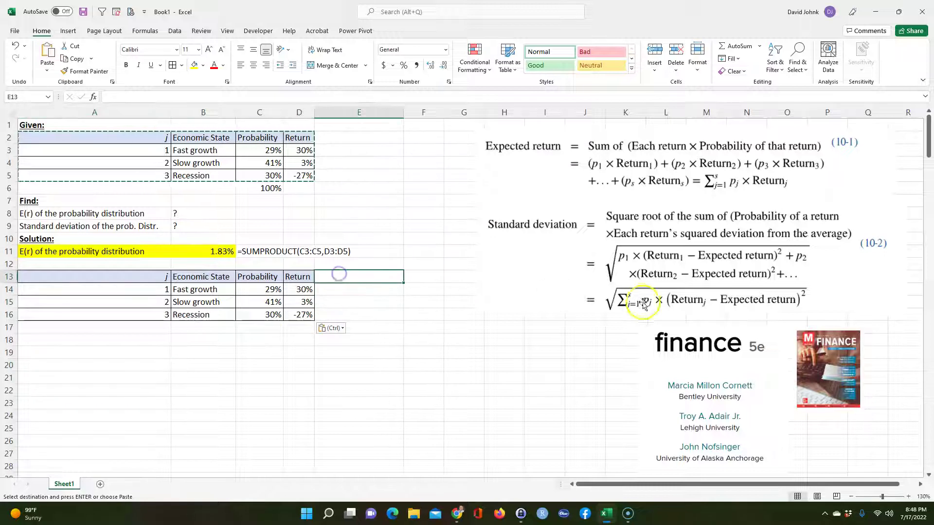
{"action": "mouse_move", "coordinate": [548, 178]}
{"action": "left_mouse_down"}
{"action": "mouse_move", "coordinate": [359, 186]}
{"action": "mouse_move", "coordinate": [534, 168]}
{"action": "left_mouse_up"}
{"action": "left_click", "coordinate": [232, 251]}
{"action": "mouse_move", "coordinate": [546, 245]}
{"action": "left_mouse_down"}
{"action": "mouse_move", "coordinate": [482, 246]}
{"action": "mouse_move", "coordinate": [531, 247]}
{"action": "left_mouse_up"}
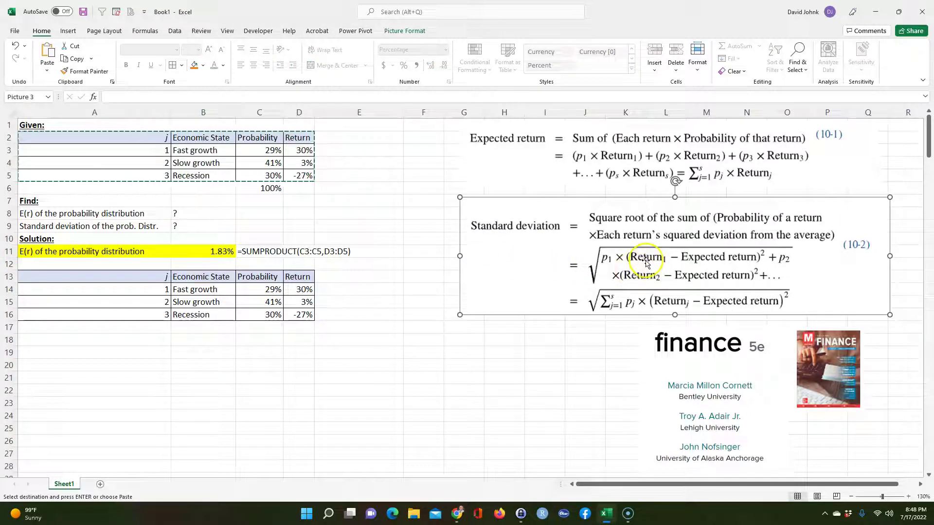
{"action": "left_click", "coordinate": [423, 335]}
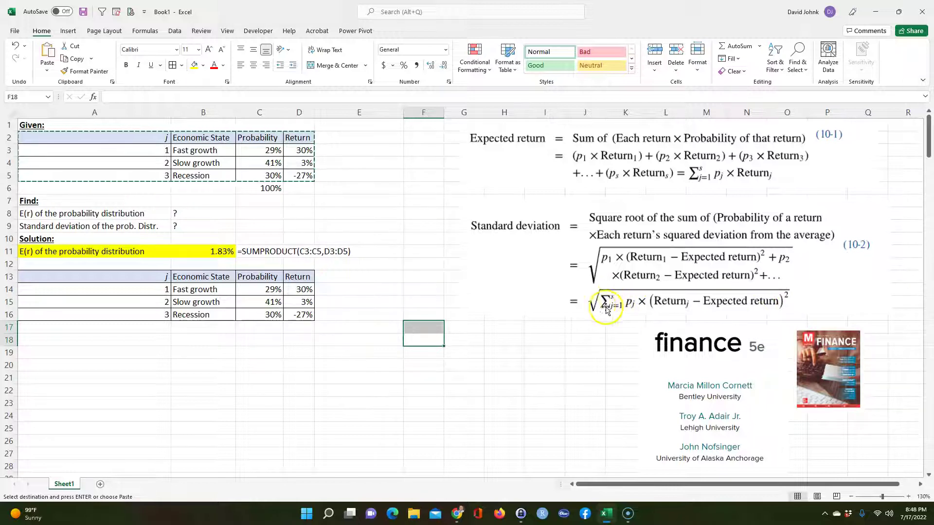
Enter =D14-$B$11 in E14 to compute the return's deviation from the expected return, and fill it down to E16
{"action": "left_click", "coordinate": [337, 362]}
{"action": "left_click", "coordinate": [338, 275]}
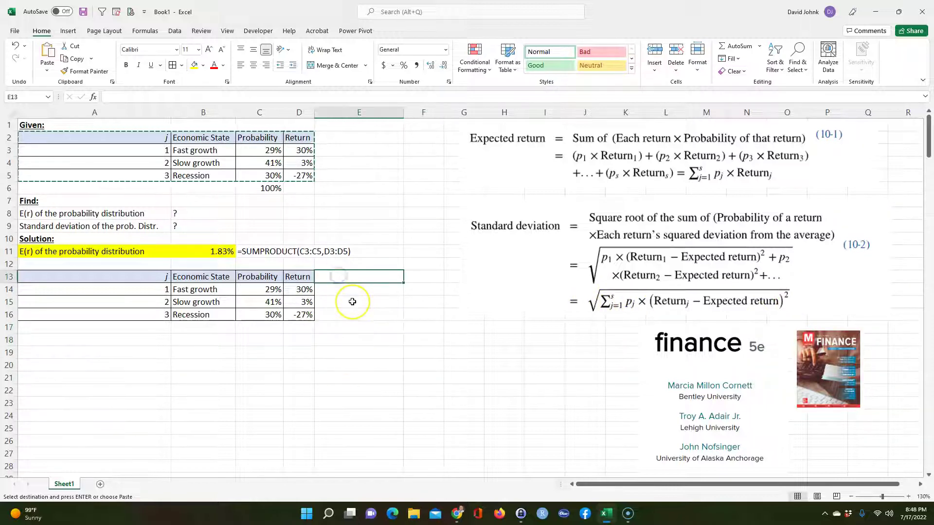
{"action": "left_click", "coordinate": [353, 288]}
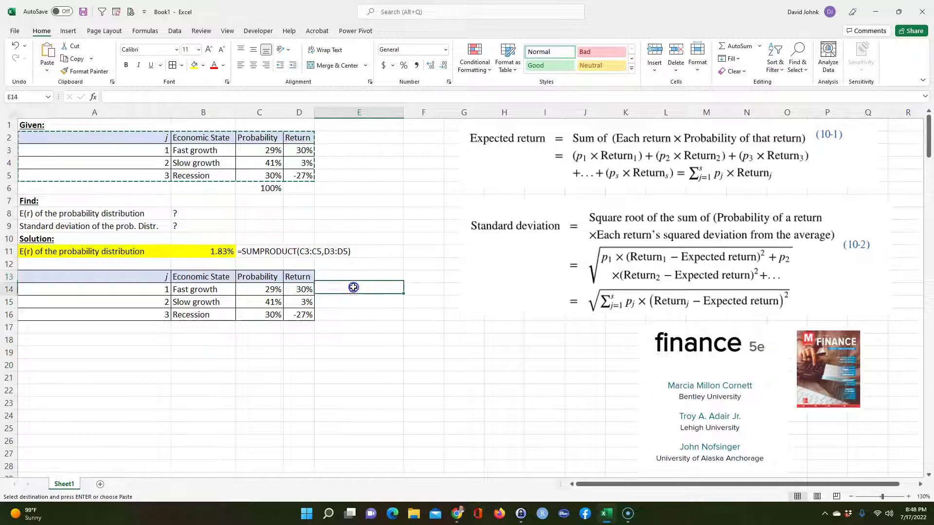
{"action": "type", "text": "="}
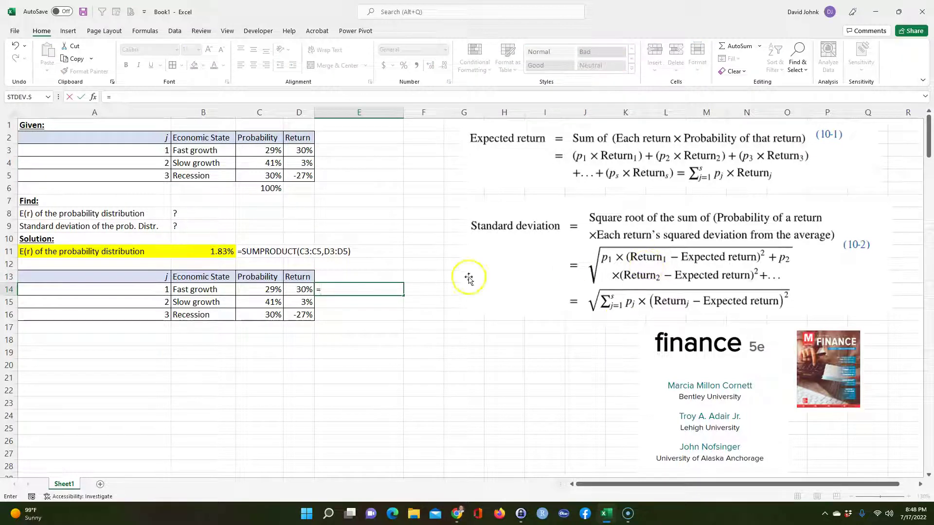
{"action": "left_click", "coordinate": [297, 290]}
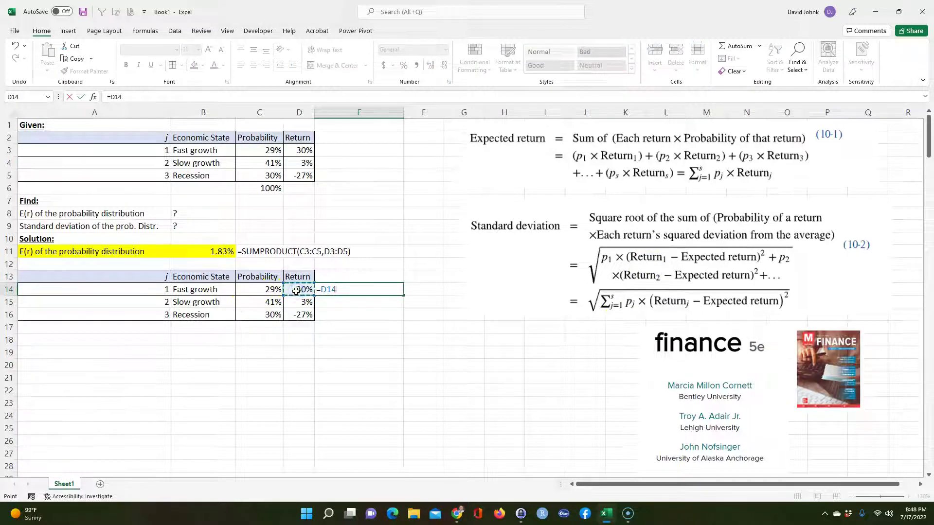
{"action": "type", "text": "-"}
{"action": "left_click", "coordinate": [219, 251]}
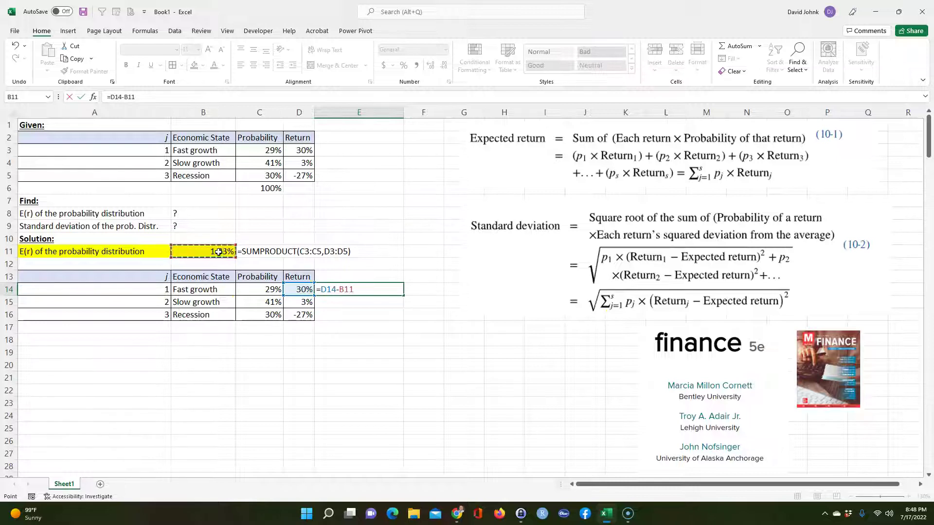
{"action": "key", "text": "F4"}
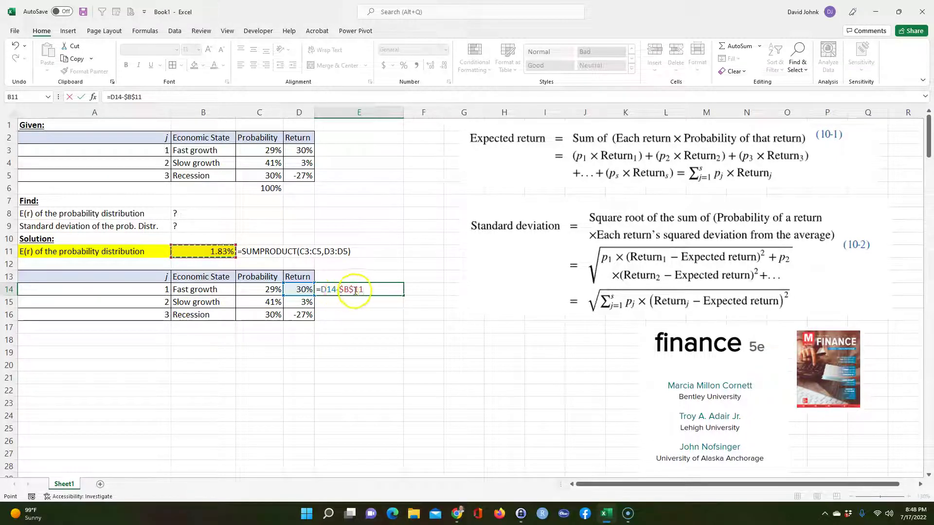
{"action": "key", "text": "Return"}
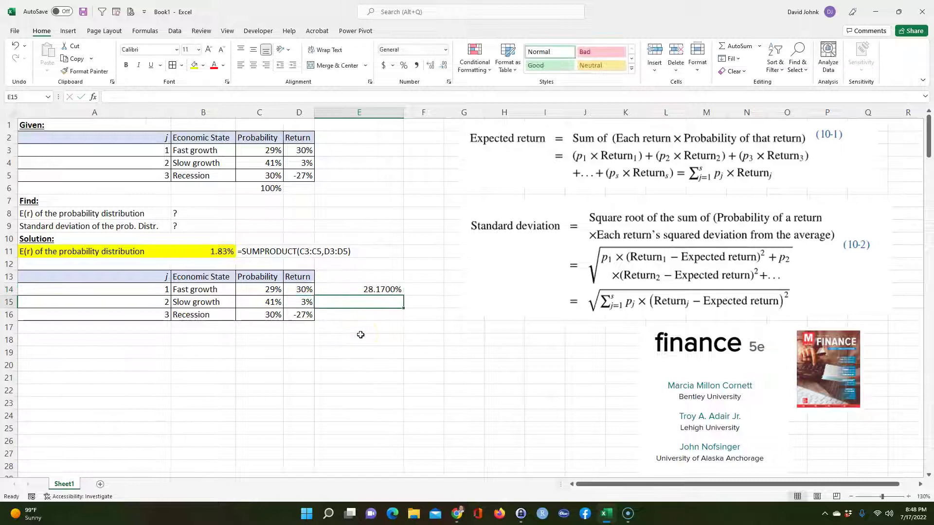
{"action": "left_click", "coordinate": [364, 289]}
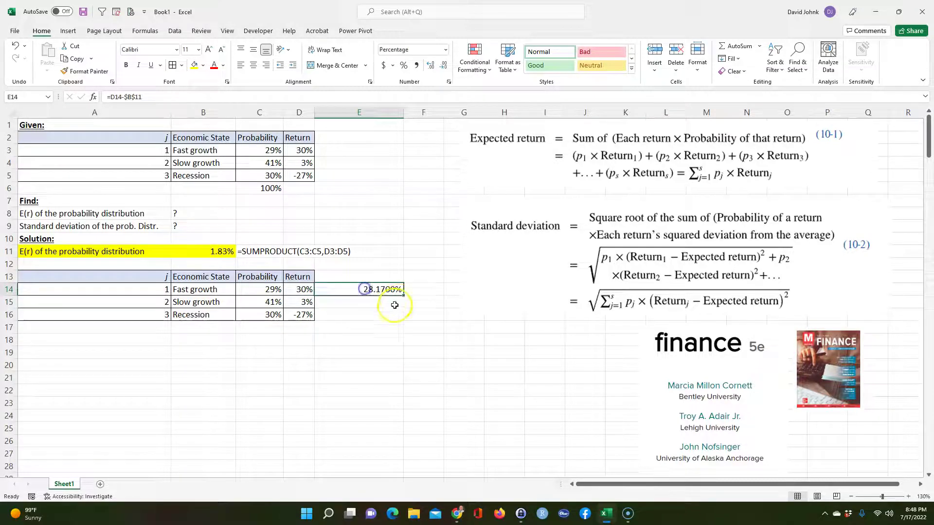
{"action": "double_click", "coordinate": [403, 297]}
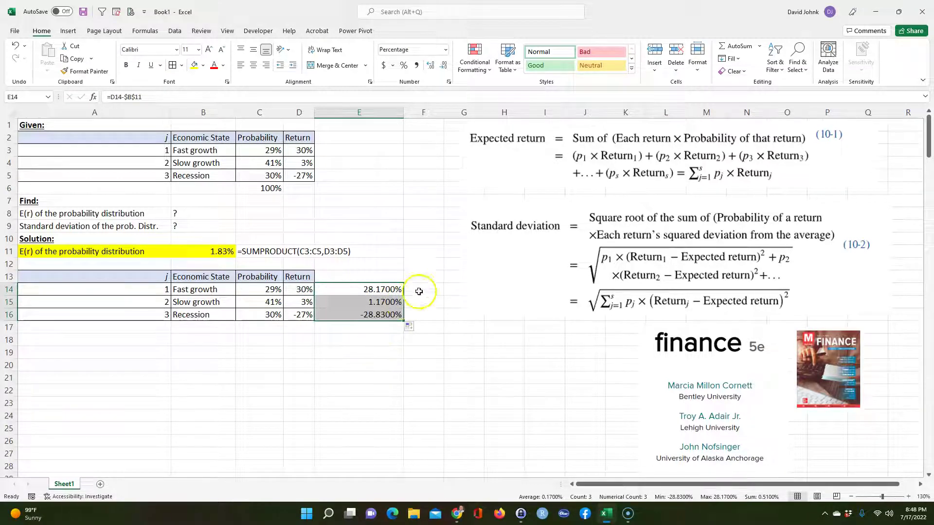
Display the formula of E14 as text in F14 using FORMULATEXT
{"action": "left_click", "coordinate": [419, 291]}
{"action": "type", "text": "=fo"}
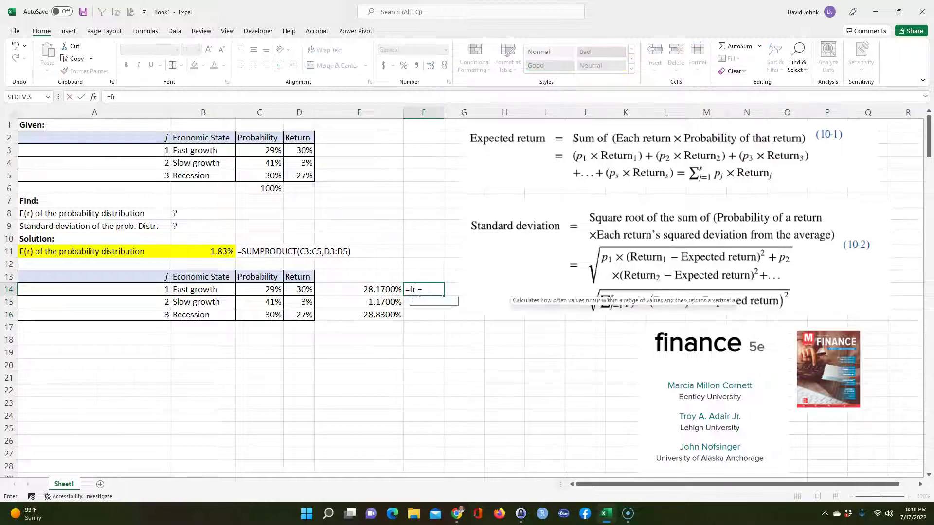
{"action": "type", "text": "r"}
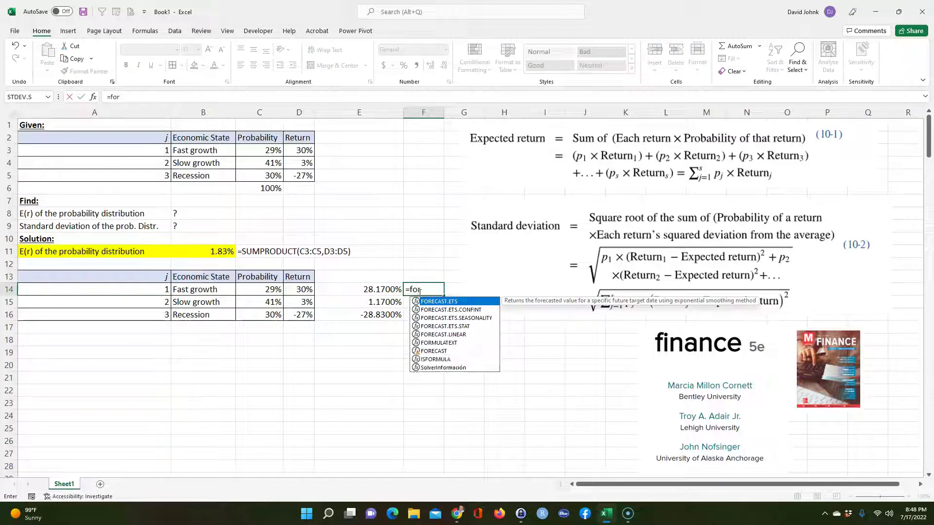
{"action": "key", "text": "BackSpace"}
{"action": "type", "text": "m"}
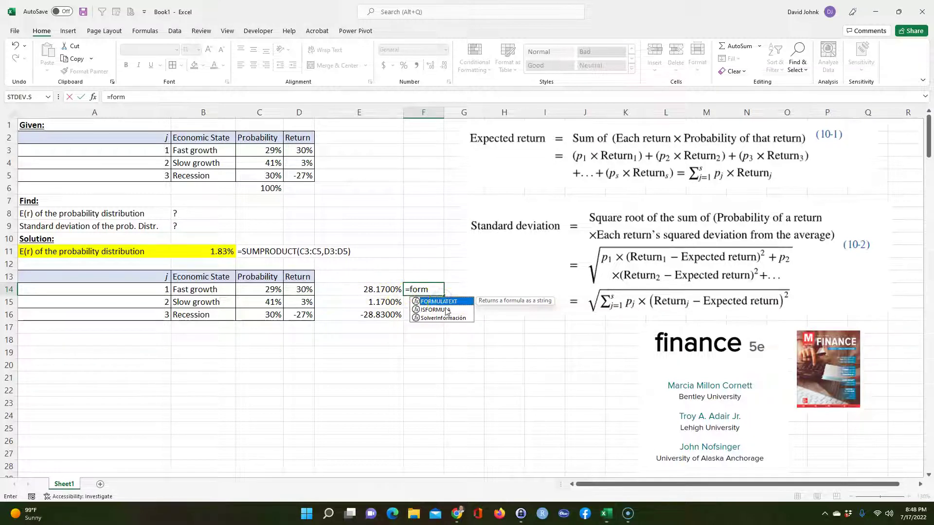
{"action": "key", "text": "Tab"}
{"action": "left_click", "coordinate": [375, 292]}
{"action": "key", "text": "Return"}
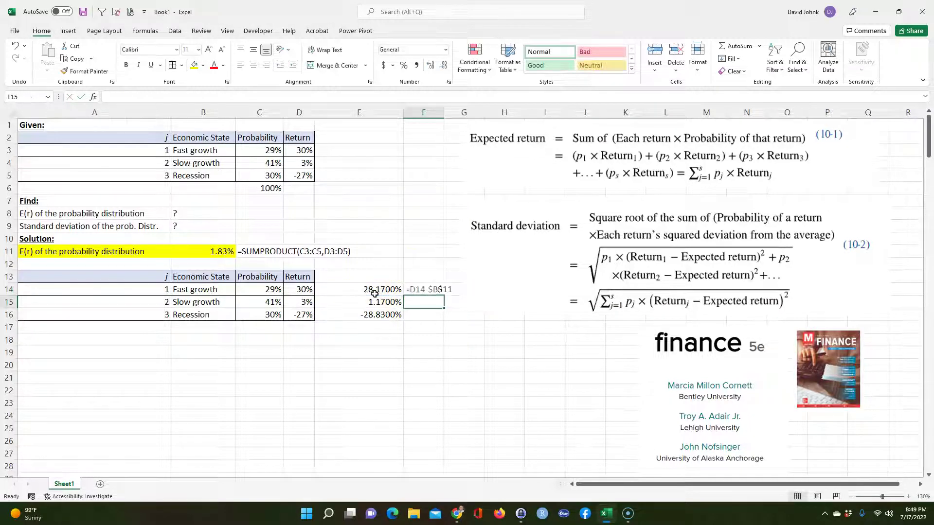
Place the standard deviation formula picture beside the given data and move the expected return and book title pictures out of the way
{"action": "left_click_drag", "start_coordinate": [501, 270], "coordinate": [575, 271]}
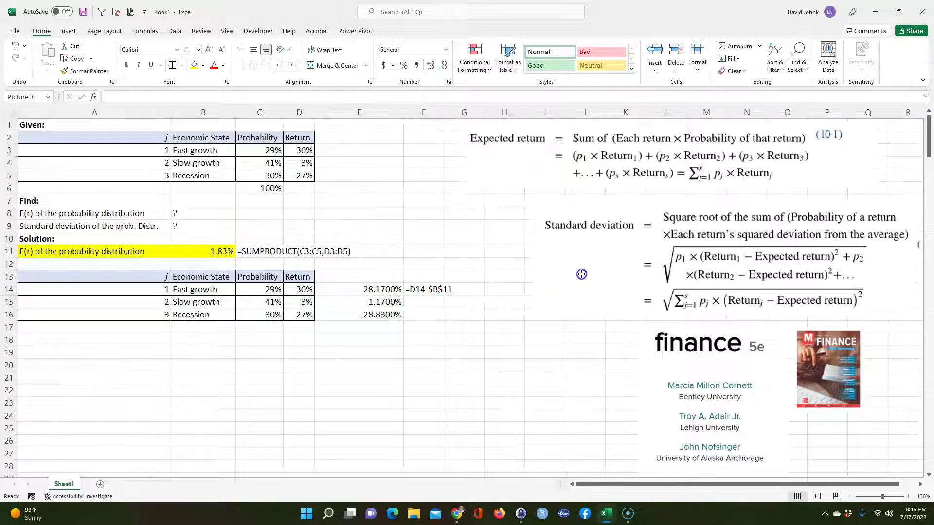
{"action": "left_click_drag", "start_coordinate": [511, 185], "coordinate": [837, 457]}
{"action": "scroll", "coordinate": [916, 369], "scroll_direction": "right", "scroll_amount": 2}
{"action": "left_click", "coordinate": [676, 379]}
{"action": "left_click_drag", "start_coordinate": [554, 379], "coordinate": [834, 394]}
{"action": "left_click", "coordinate": [469, 390]}
{"action": "left_click_drag", "start_coordinate": [614, 482], "coordinate": [602, 482]}
{"action": "left_click_drag", "start_coordinate": [542, 277], "coordinate": [398, 195]}
{"action": "left_click", "coordinate": [436, 421]}
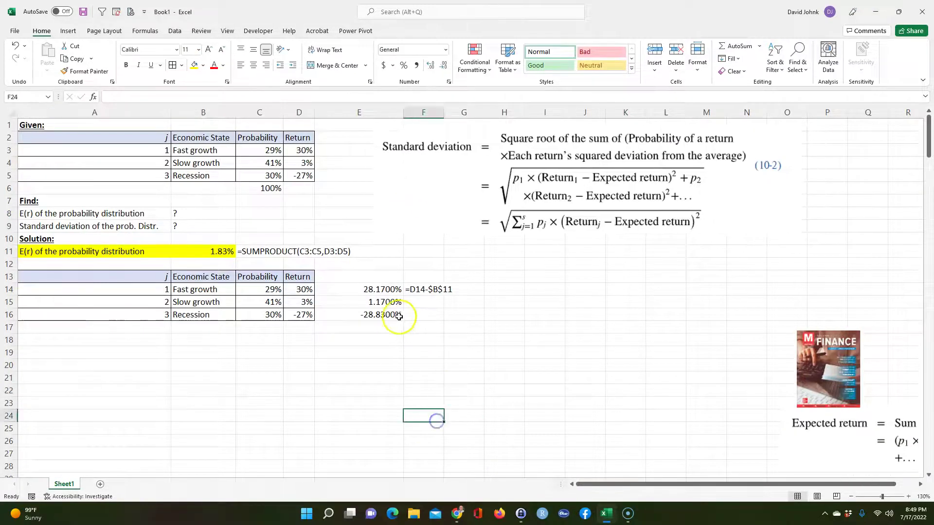
Enter the column header "Return - E(r)" in E13
{"action": "left_click", "coordinate": [349, 276]}
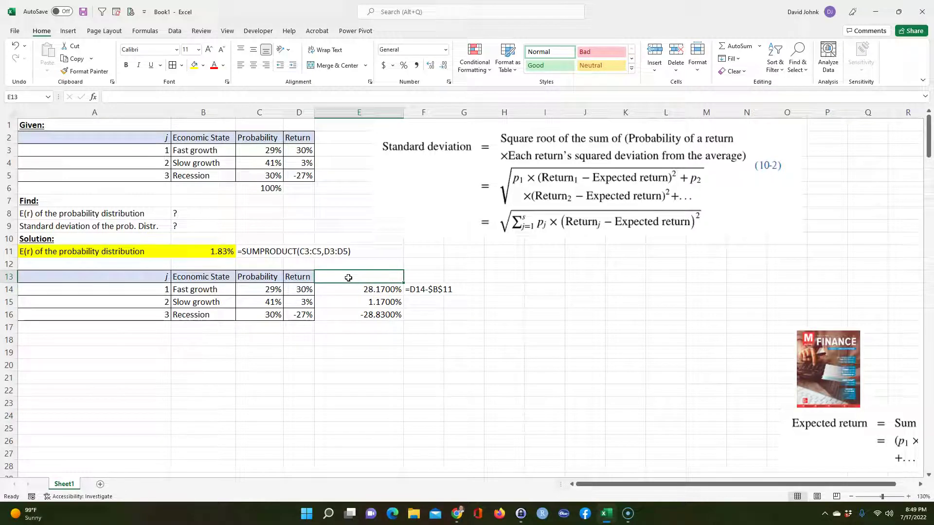
{"action": "type", "text": "Return - E(r"}
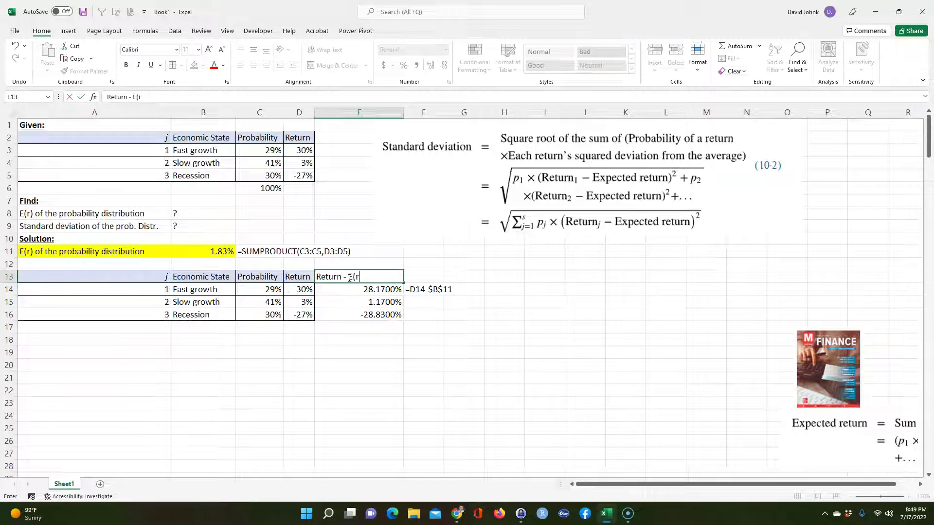
{"action": "type", "text": ")"}
{"action": "key", "text": "Return"}
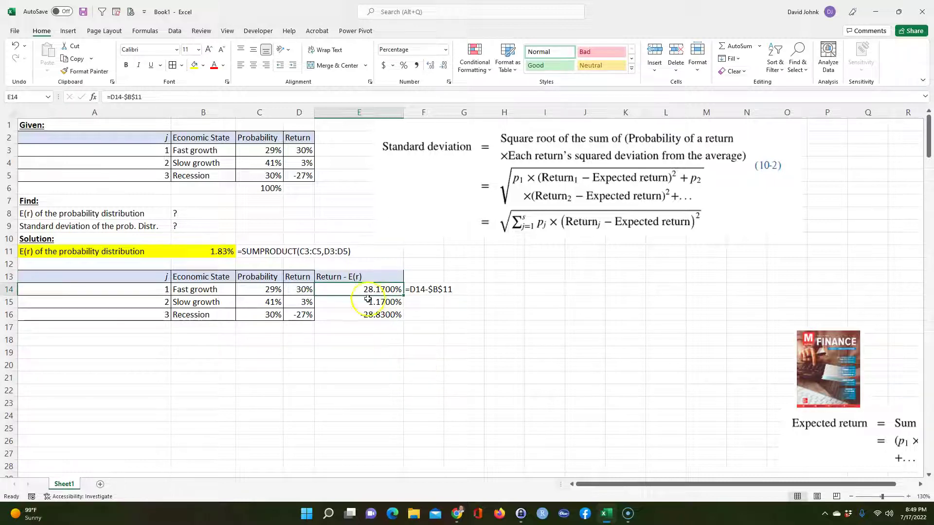
Fill the FORMULATEXT formula in F14 down to F16
{"action": "left_click_drag", "start_coordinate": [387, 291], "coordinate": [384, 313]}
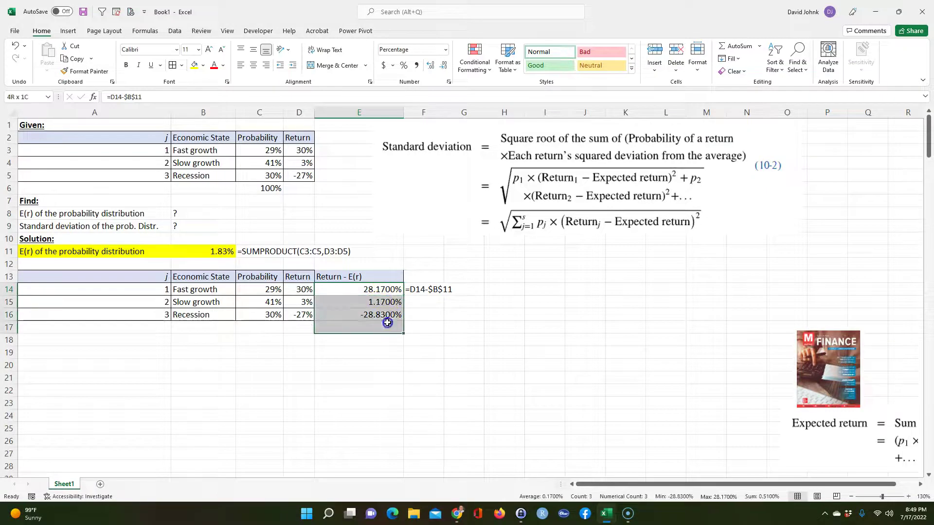
{"action": "left_click", "coordinate": [435, 290]}
{"action": "left_click_drag", "start_coordinate": [444, 296], "coordinate": [444, 321]}
{"action": "left_click", "coordinate": [382, 344]}
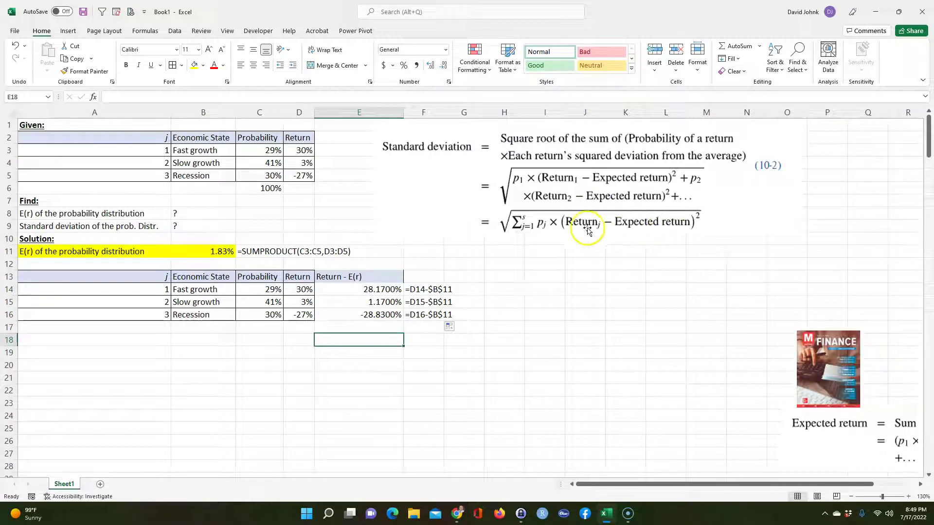
Change the header in E13 to "(Return - E(r))^2"
{"action": "double_click", "coordinate": [327, 280]}
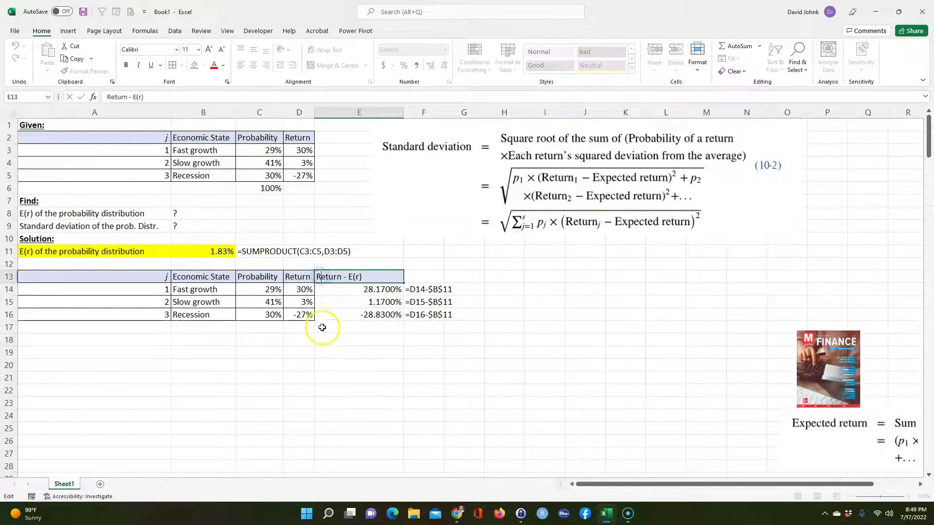
{"action": "type", "text": "("}
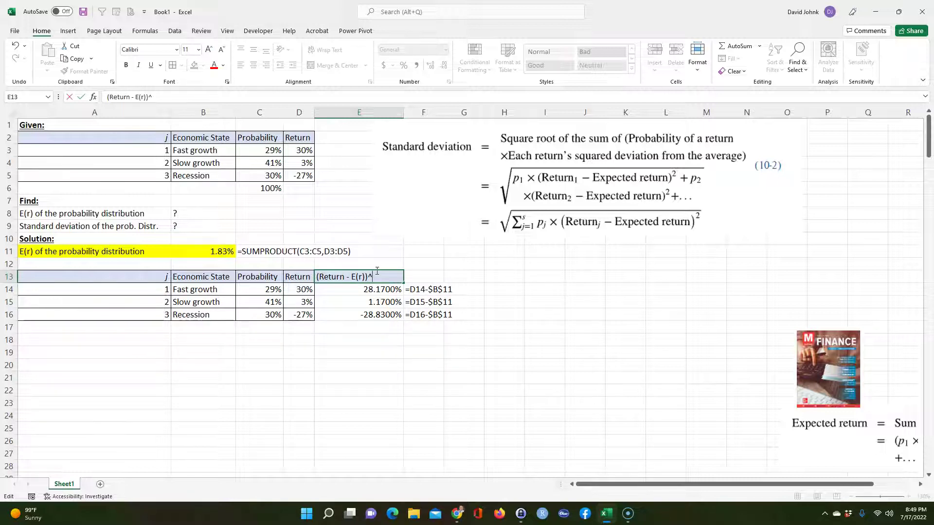
{"action": "key", "text": "Return"}
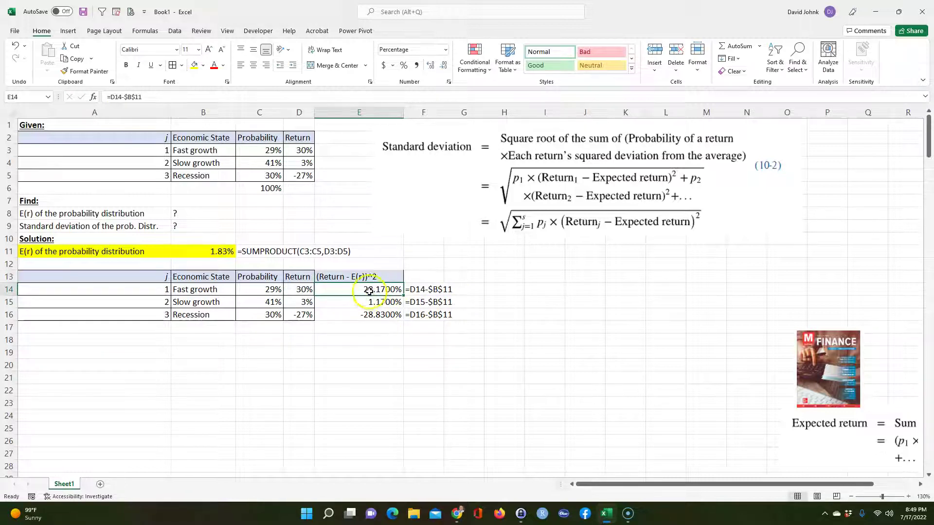
Square the deviation in E14 by changing its formula to =(D14-$B$11)^2, and fill it down to E16
{"action": "double_click", "coordinate": [368, 292]}
{"action": "left_click", "coordinate": [323, 290]}
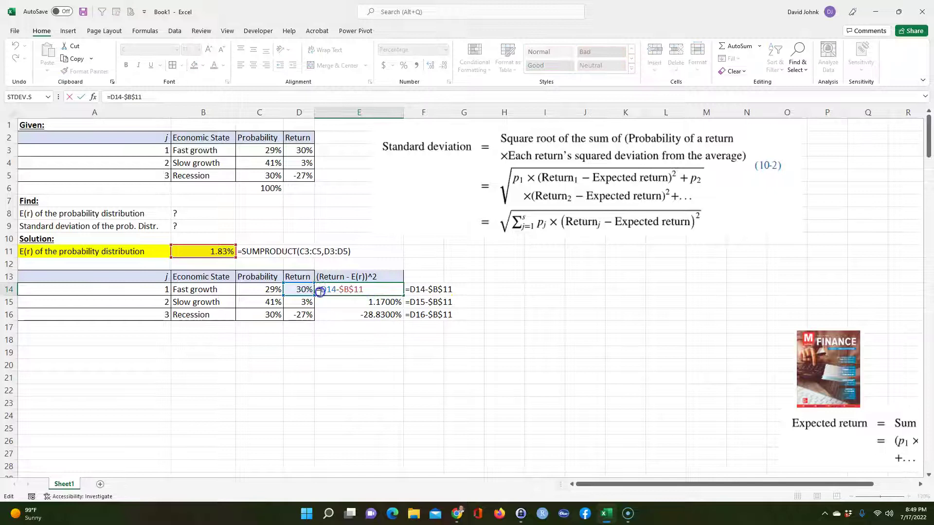
{"action": "type", "text": "("}
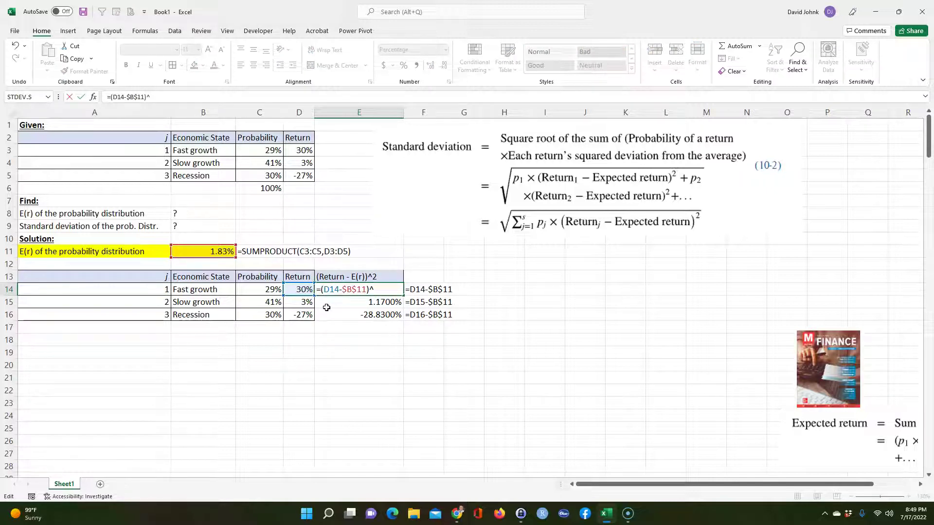
{"action": "type", "text": ")^2"}
{"action": "key", "text": "ctrl+Return"}
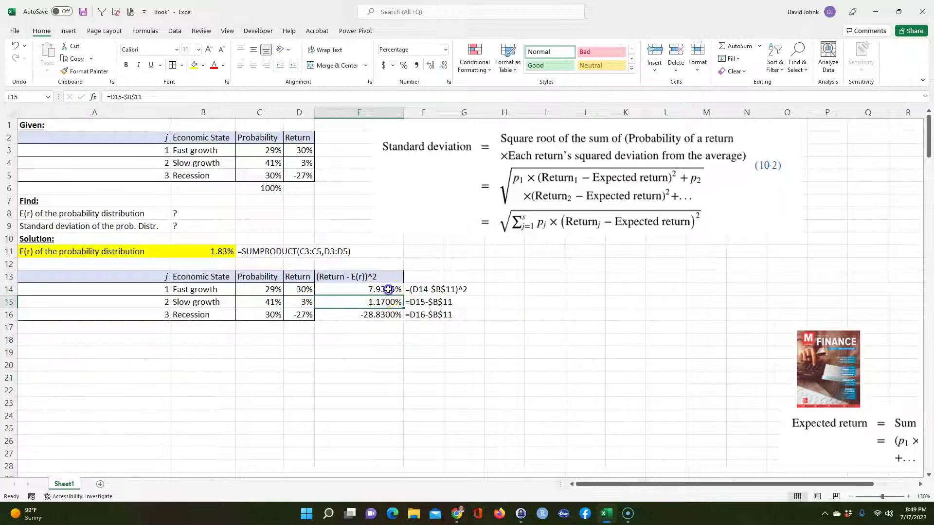
{"action": "double_click", "coordinate": [403, 296]}
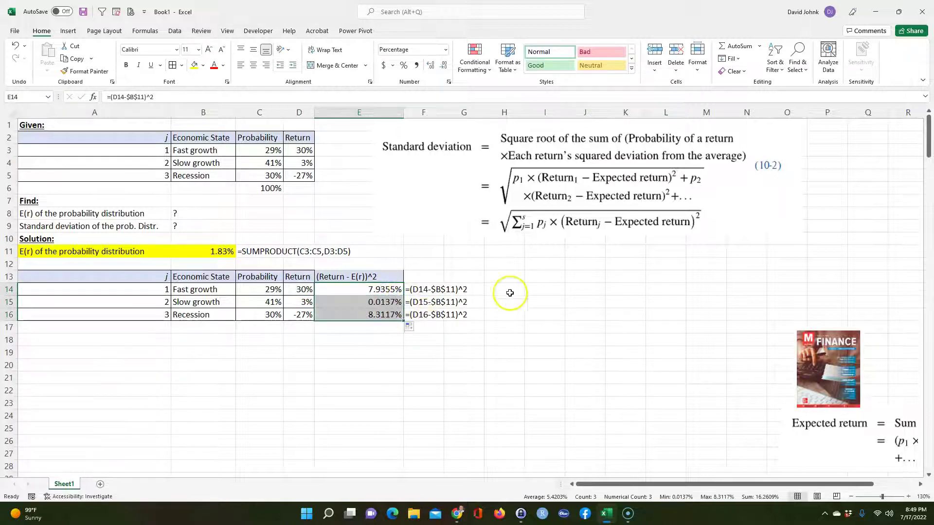
{"action": "double_click", "coordinate": [375, 290]}
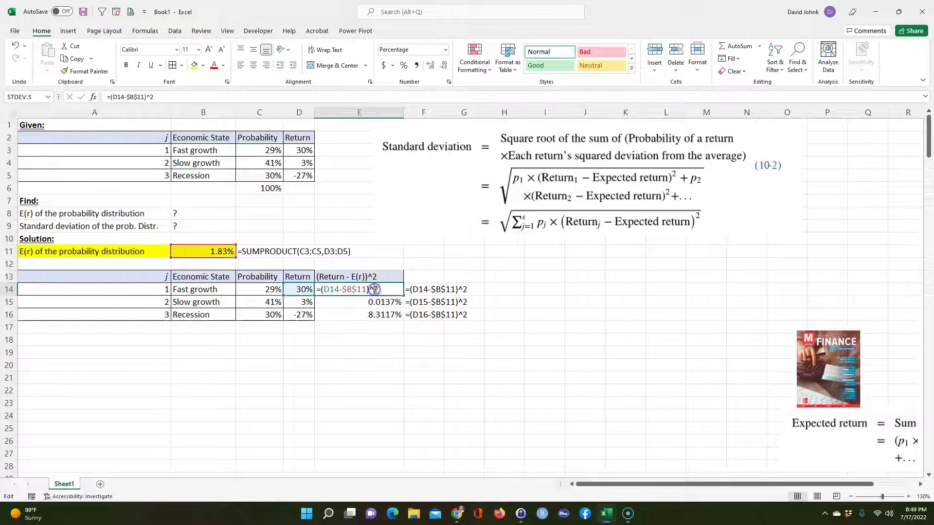
{"action": "left_click", "coordinate": [317, 276]}
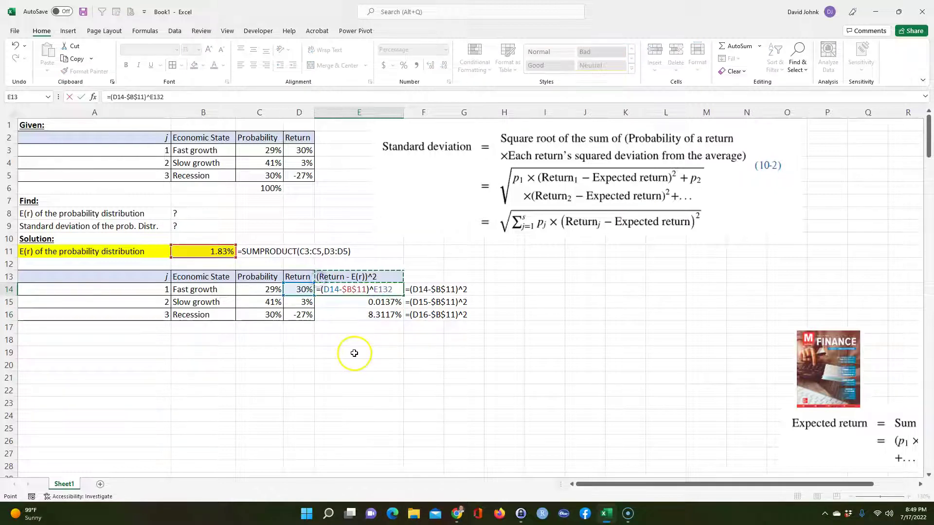
{"action": "key", "text": "Escape"}
Extend the header in E13 to "Pr*(Return - E(r))^2"
{"action": "double_click", "coordinate": [317, 276]}
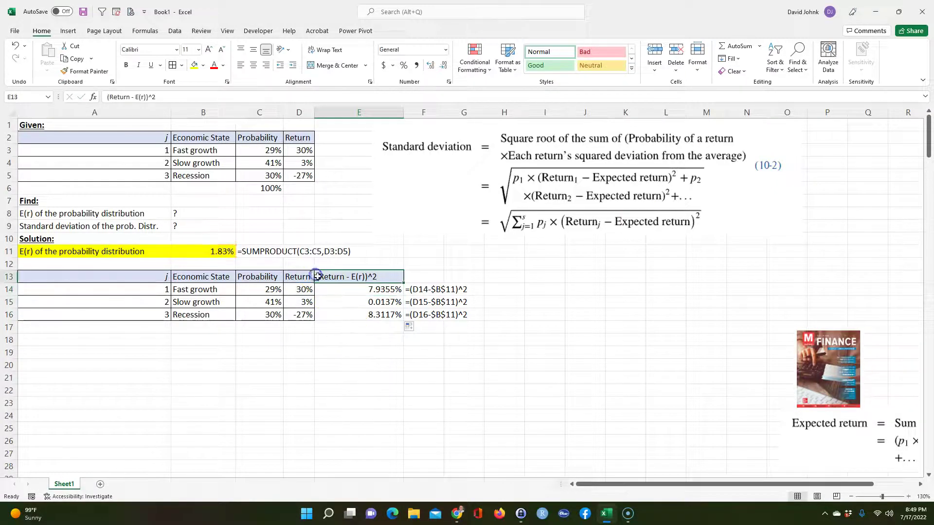
{"action": "type", "text": "Pr"}
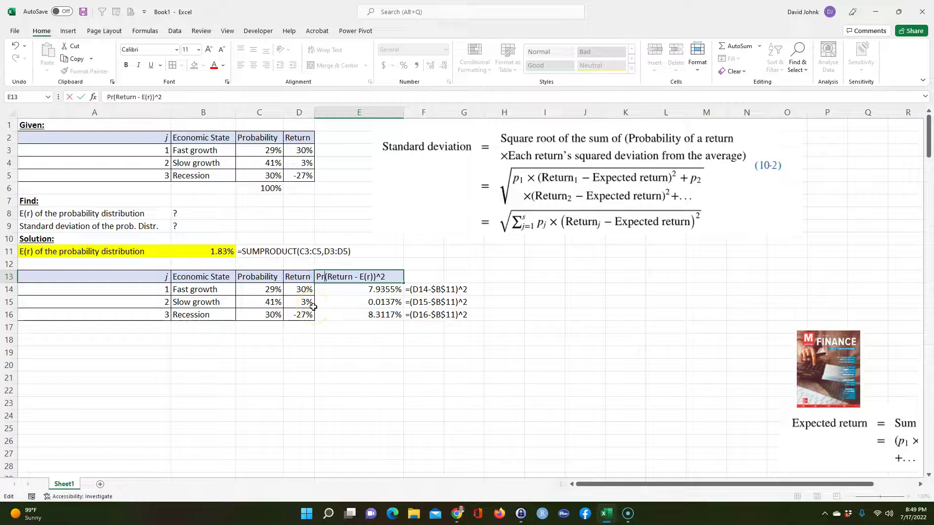
{"action": "type", "text": "*"}
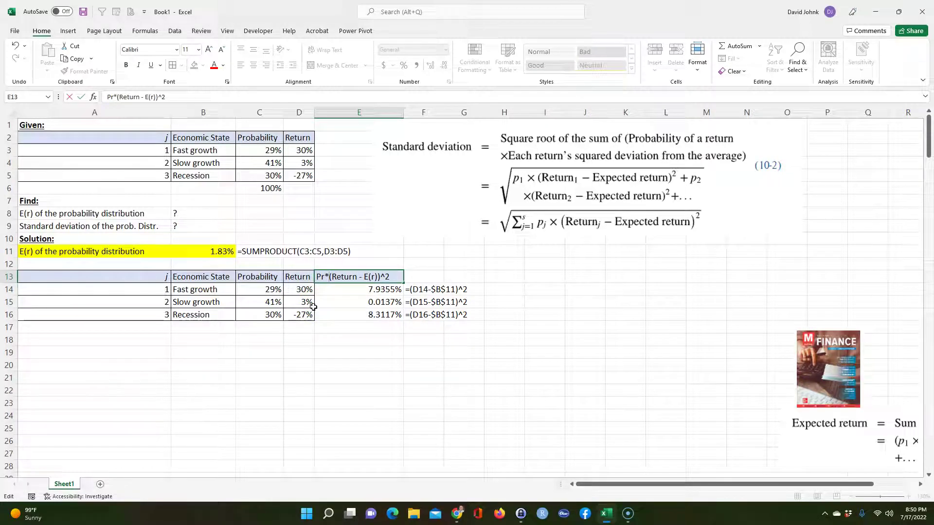
Weight the squared deviation by probability with the formula =C14*(D14-$B$11)^2 in E14, and fill it down to E16
{"action": "double_click", "coordinate": [359, 290]}
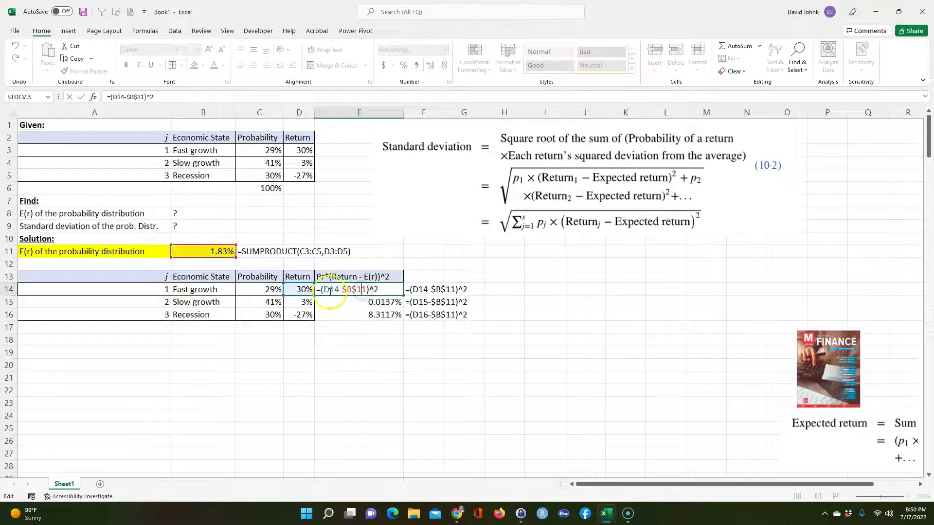
{"action": "left_click", "coordinate": [260, 287]}
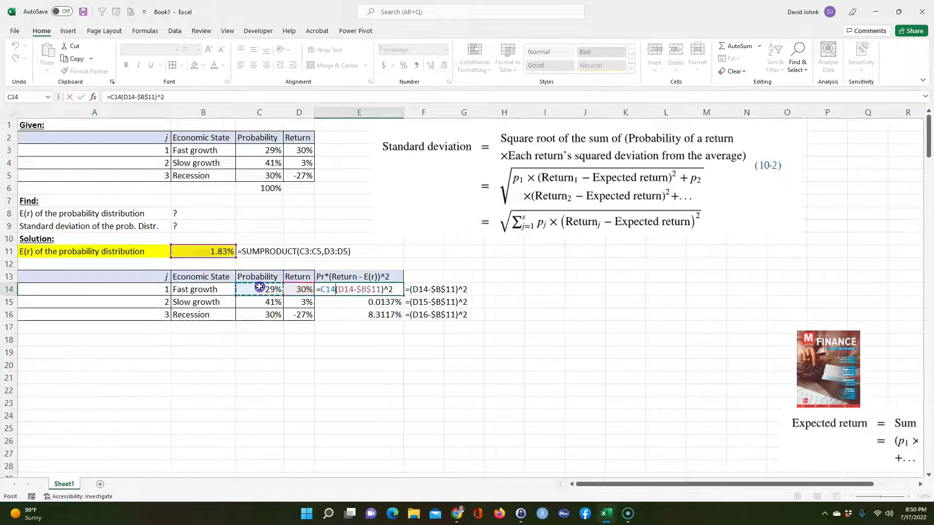
{"action": "type", "text": "*"}
{"action": "left_click", "coordinate": [301, 287]}
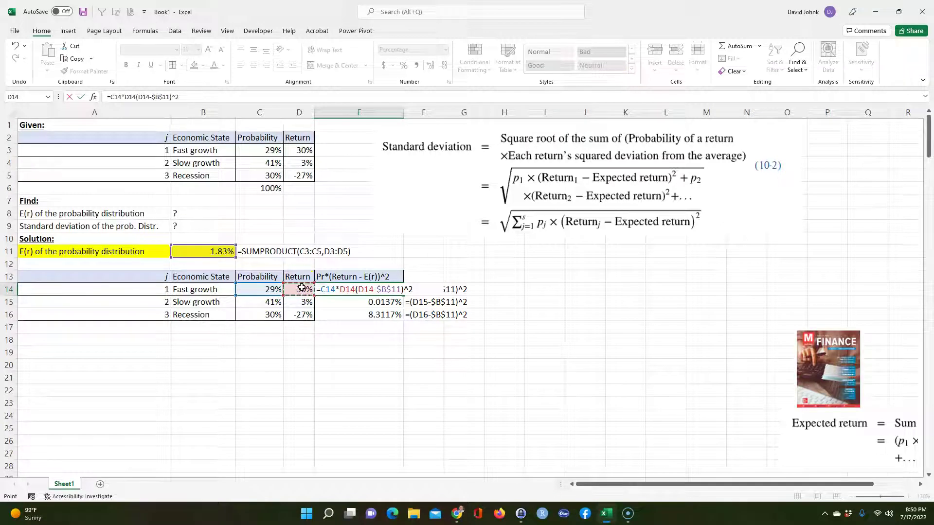
{"action": "key", "text": "BackSpace"}
{"action": "key", "text": "BackSpace"}
{"action": "key", "text": "BackSpace"}
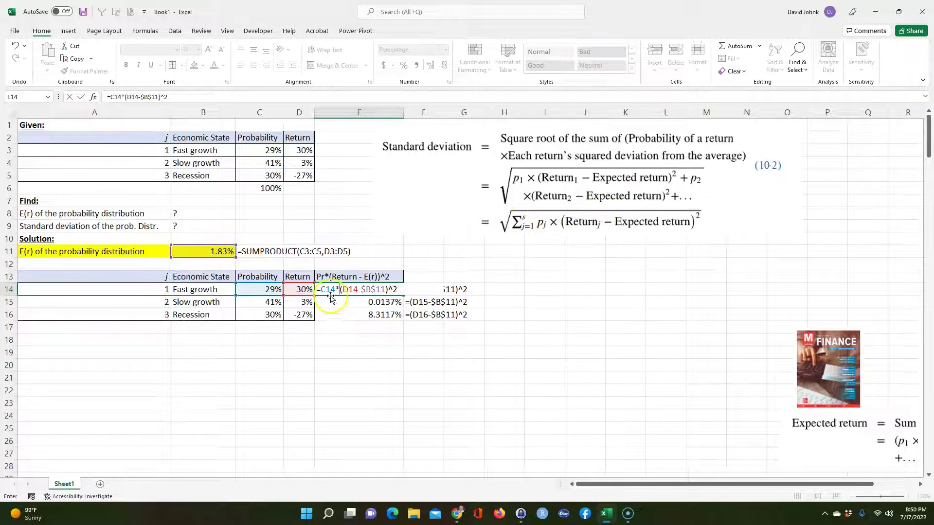
{"action": "key", "text": "Escape"}
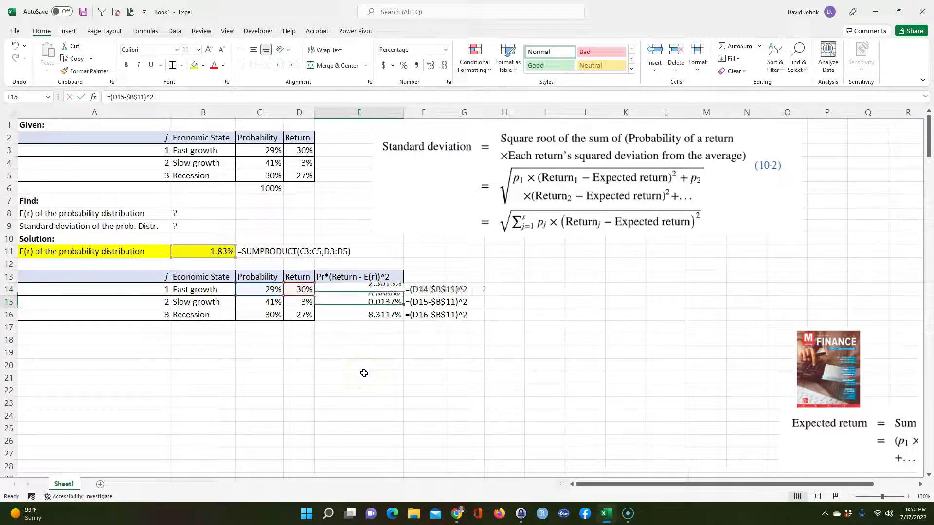
{"action": "left_click_drag", "start_coordinate": [401, 298], "coordinate": [402, 322]}
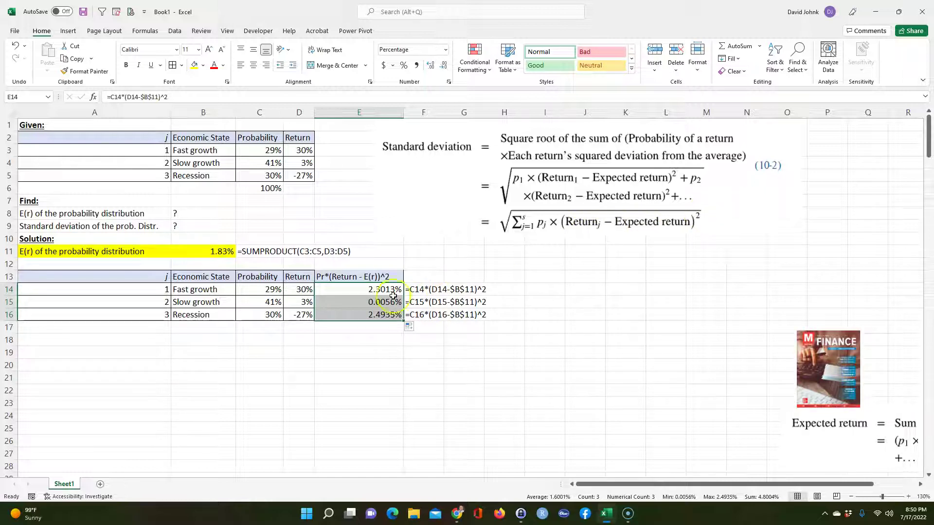
Format E14:E16 in comma style with six decimal places
{"action": "left_click", "coordinate": [417, 66]}
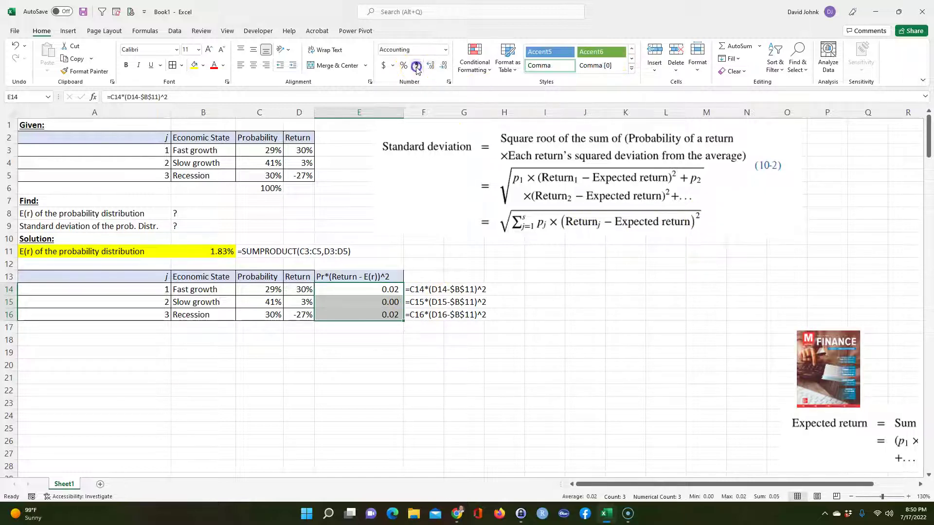
{"action": "left_click", "coordinate": [432, 67]}
{"action": "left_click", "coordinate": [433, 67]}
{"action": "left_click", "coordinate": [433, 67]}
{"action": "left_click", "coordinate": [433, 67]}
{"action": "left_click", "coordinate": [339, 391]}
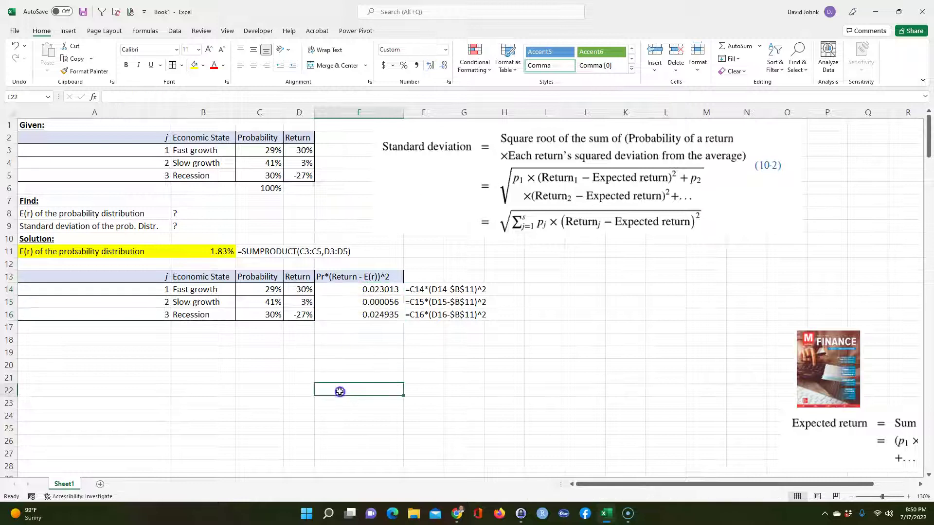
Add cell borders to the weighted squared deviation column, E13:E16
{"action": "left_click_drag", "start_coordinate": [362, 277], "coordinate": [359, 312]}
{"action": "left_click", "coordinate": [171, 66]}
{"action": "left_click", "coordinate": [369, 395]}
Total the weighted squared deviations with =SUM(E14:E16) in E17, and fill the FORMULATEXT formula from F16 down to F17
{"action": "left_click", "coordinate": [357, 328]}
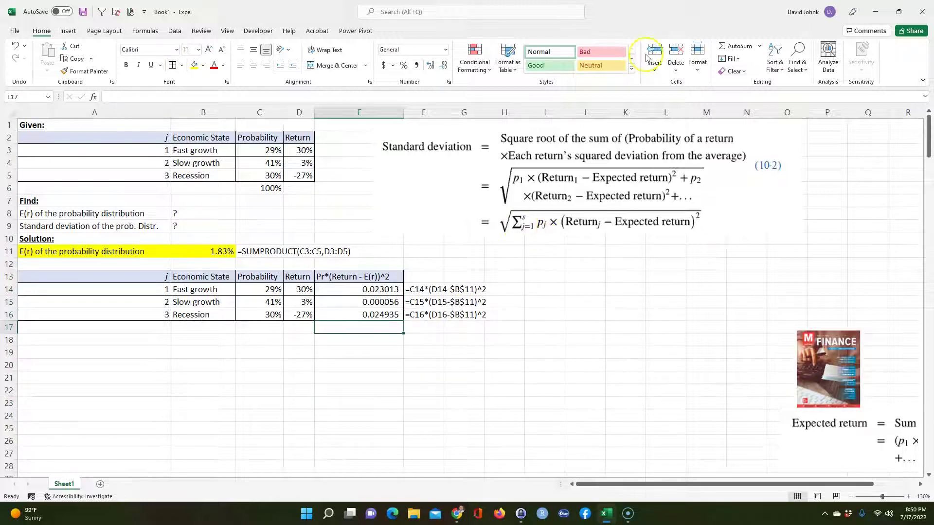
{"action": "left_click", "coordinate": [732, 49]}
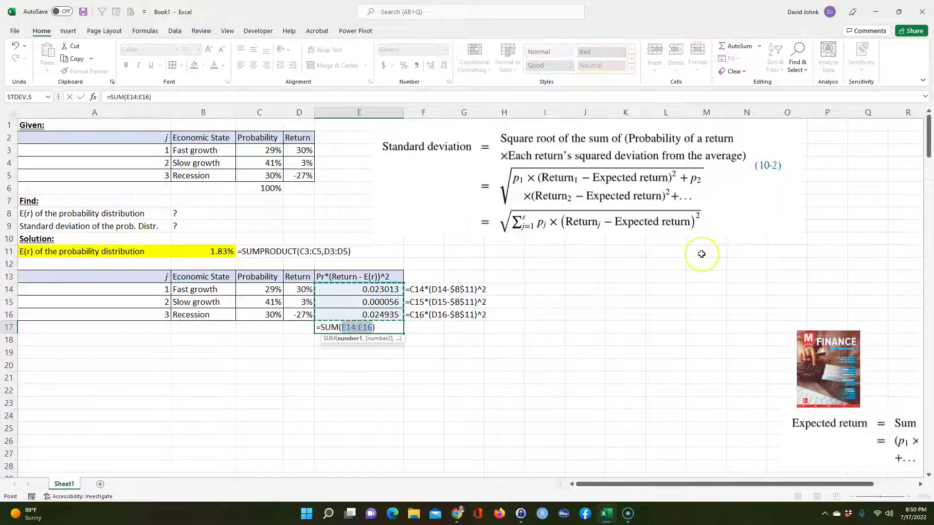
{"action": "key", "text": "Return"}
{"action": "left_click", "coordinate": [419, 315]}
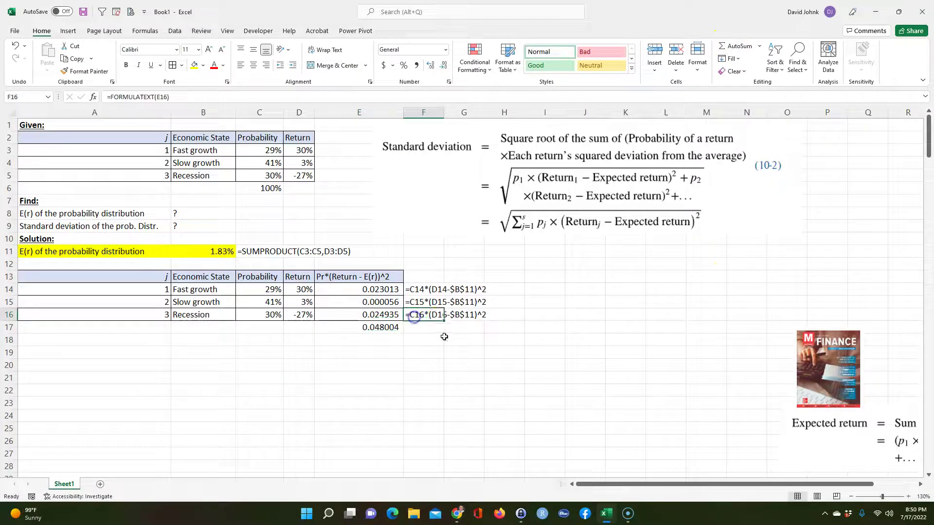
{"action": "left_click_drag", "start_coordinate": [443, 328], "coordinate": [443, 341]}
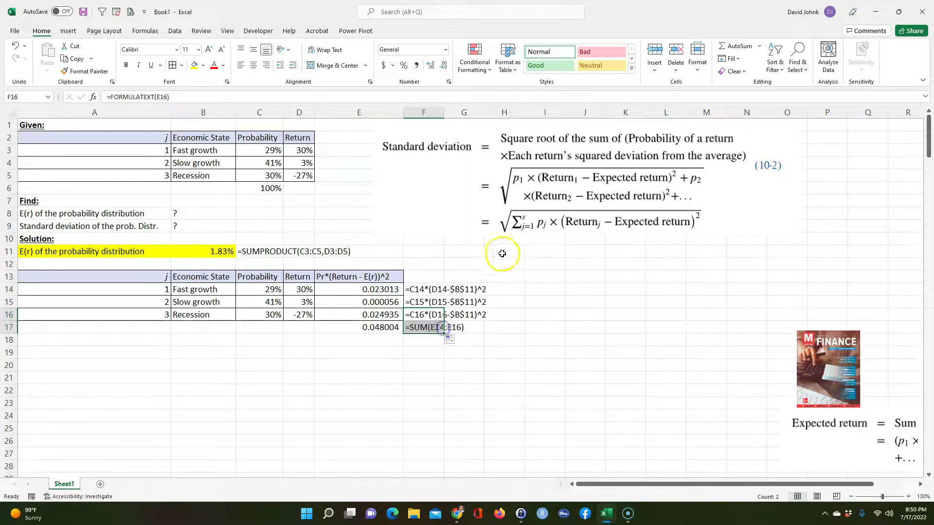
Enter =SQRT(E17) in E18, and fill the FORMULATEXT formula from F17 down to F18
{"action": "left_click", "coordinate": [343, 341]}
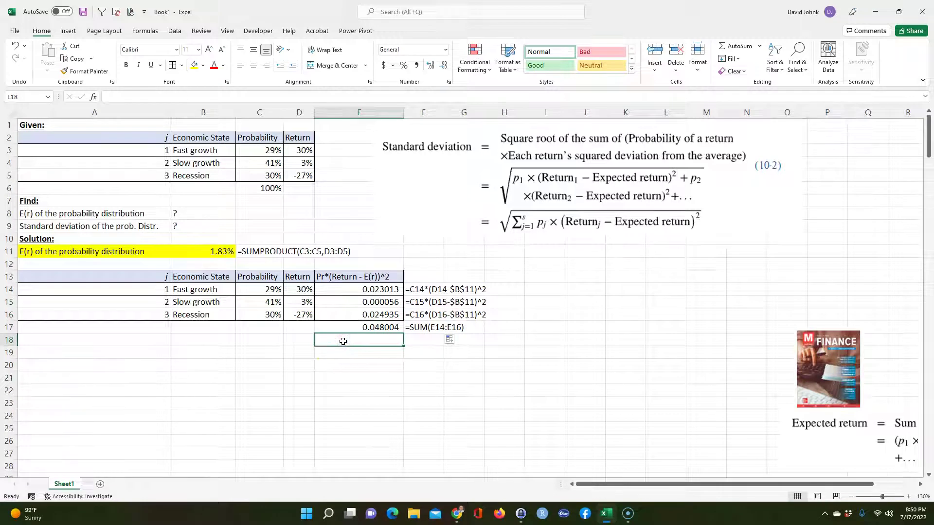
{"action": "type", "text": "=sqrt("}
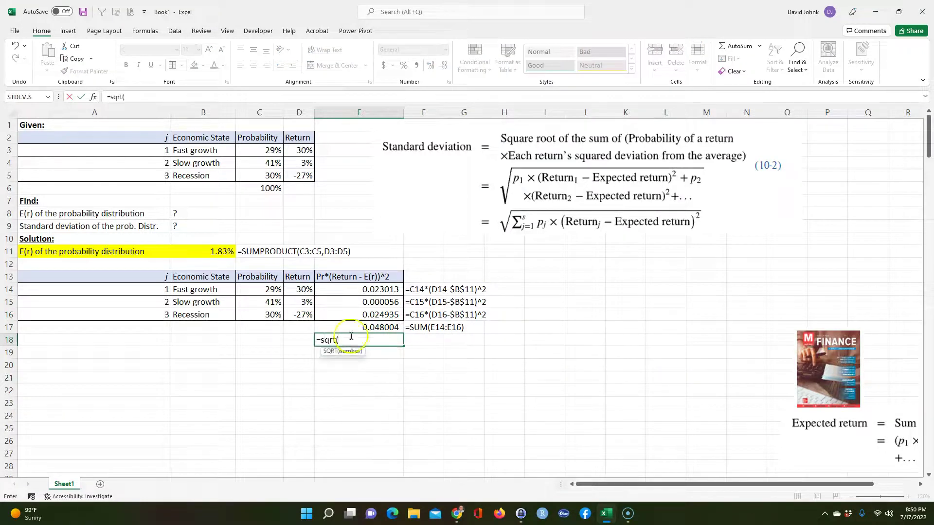
{"action": "key", "text": "Caps_Lock"}
{"action": "left_click", "coordinate": [374, 326]}
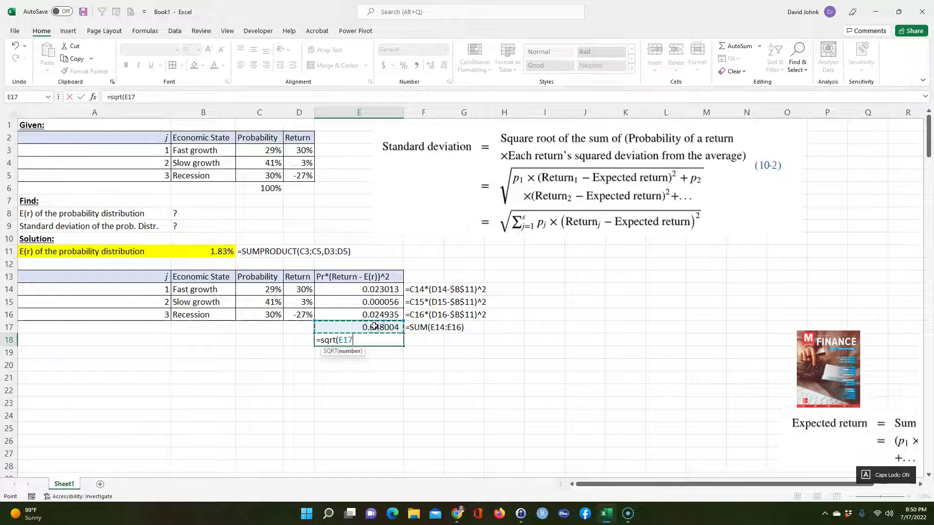
{"action": "type", "text": ")"}
{"action": "key", "text": "Return"}
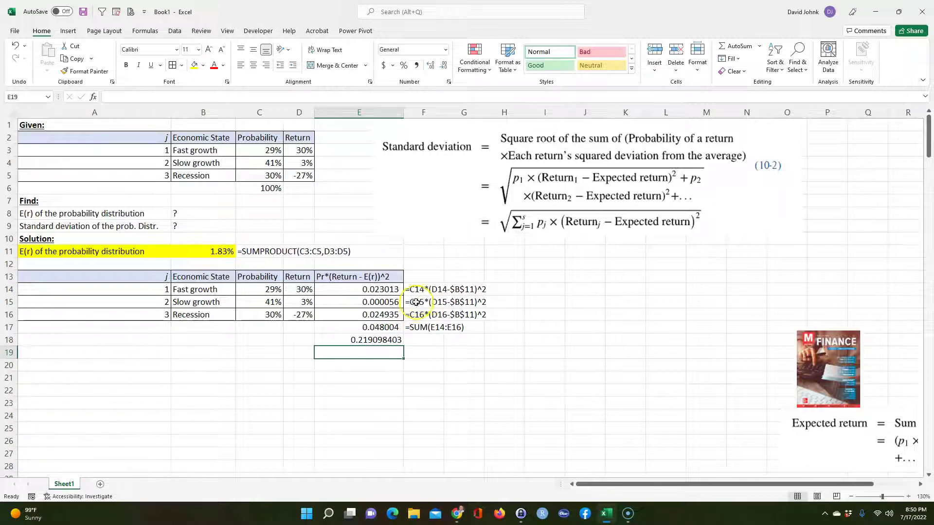
{"action": "left_click", "coordinate": [430, 328]}
{"action": "left_click_drag", "start_coordinate": [446, 333], "coordinate": [443, 342]}
Format the square root result in E18 as a percentage with two decimal places
{"action": "left_click", "coordinate": [360, 340]}
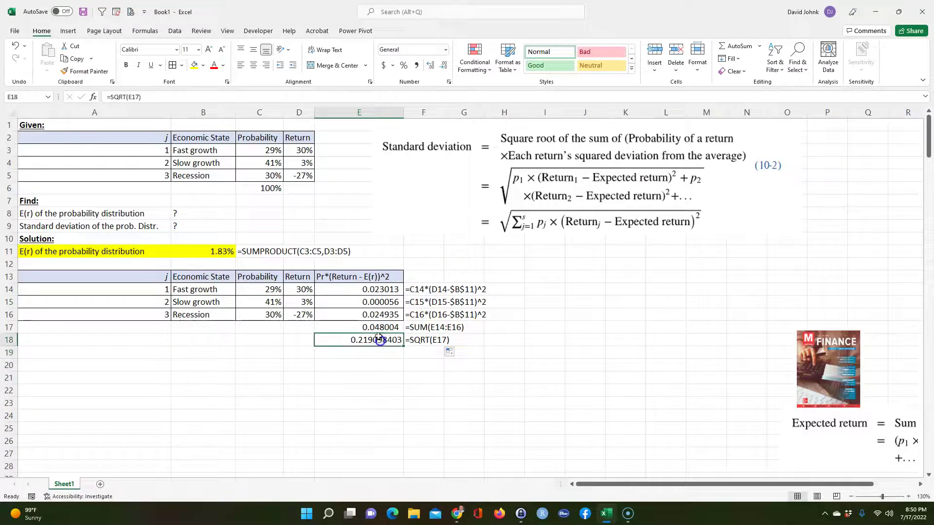
{"action": "left_click", "coordinate": [403, 65]}
{"action": "left_click", "coordinate": [432, 68]}
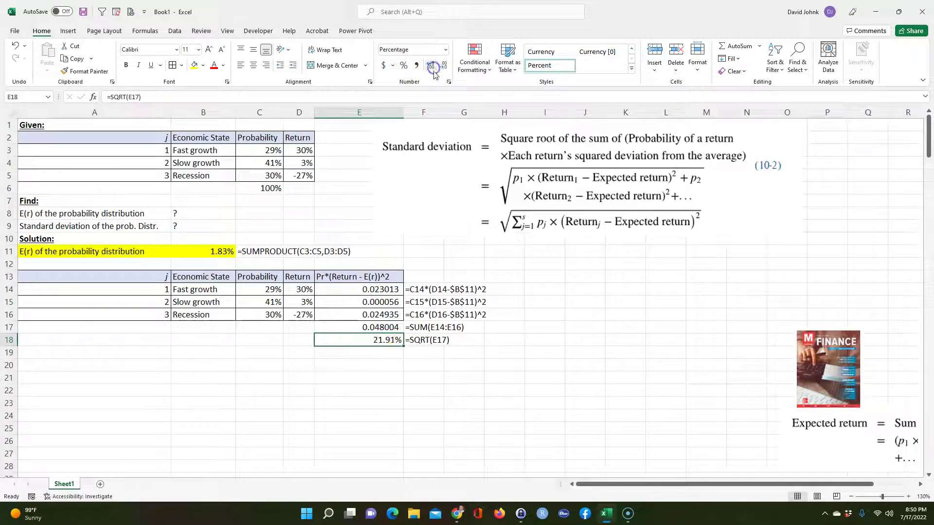
{"action": "left_click", "coordinate": [360, 391]}
Label the result by linking D18 to the standard deviation text with =A9, and right-align the label
{"action": "left_click", "coordinate": [303, 340]}
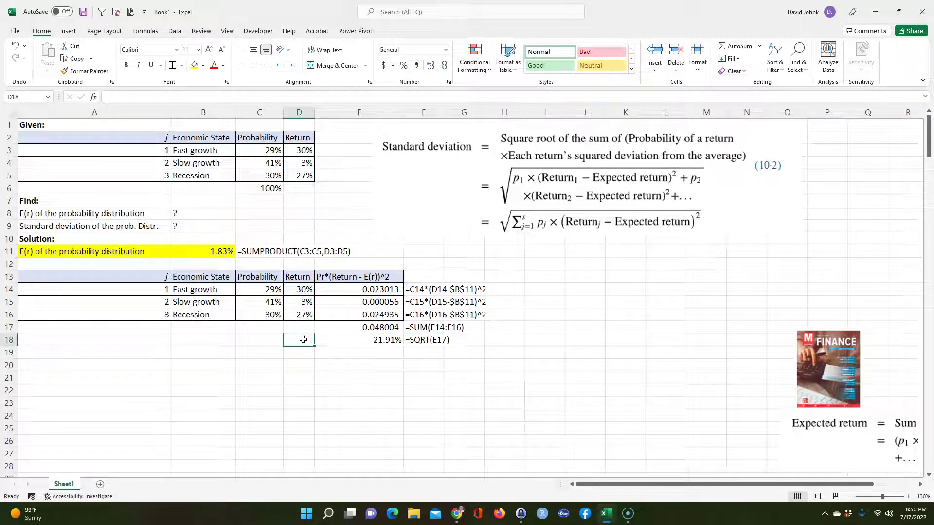
{"action": "type", "text": "="}
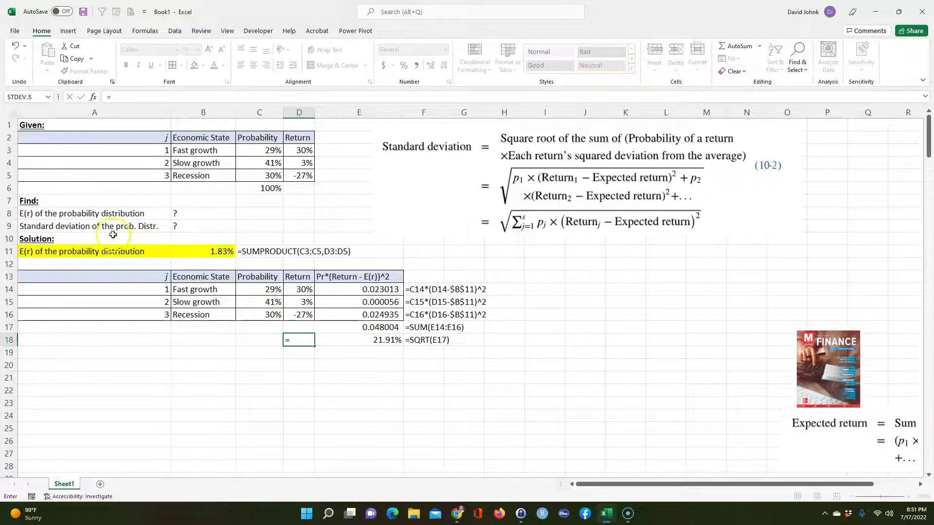
{"action": "left_click", "coordinate": [105, 227]}
{"action": "key", "text": "Return"}
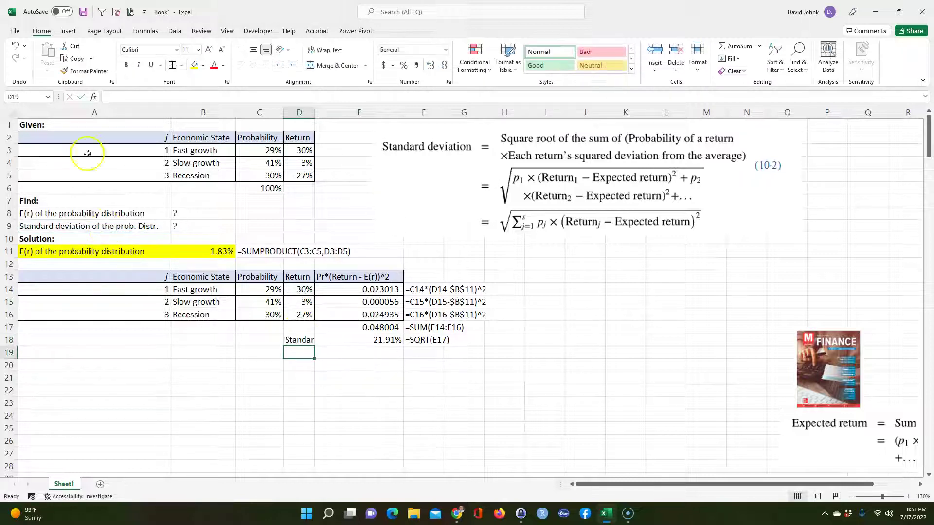
{"action": "left_click", "coordinate": [291, 339]}
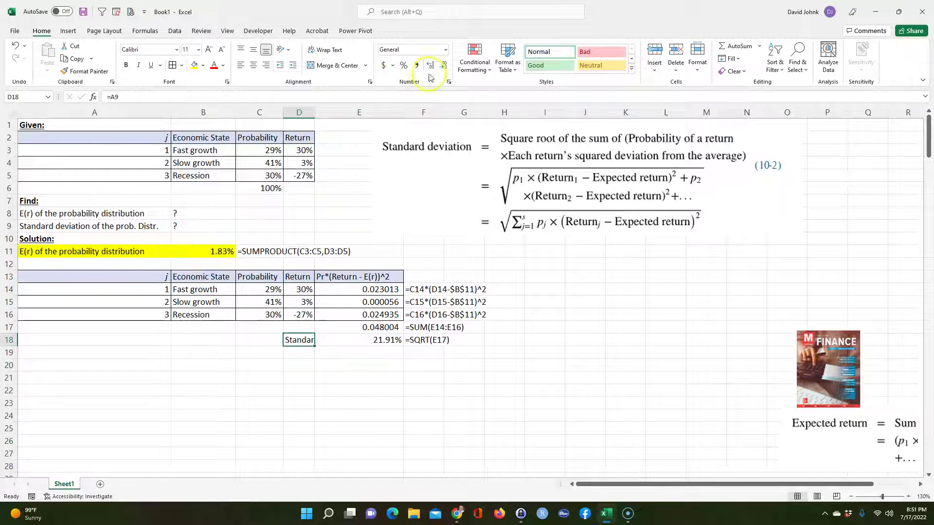
{"action": "left_click", "coordinate": [267, 65]}
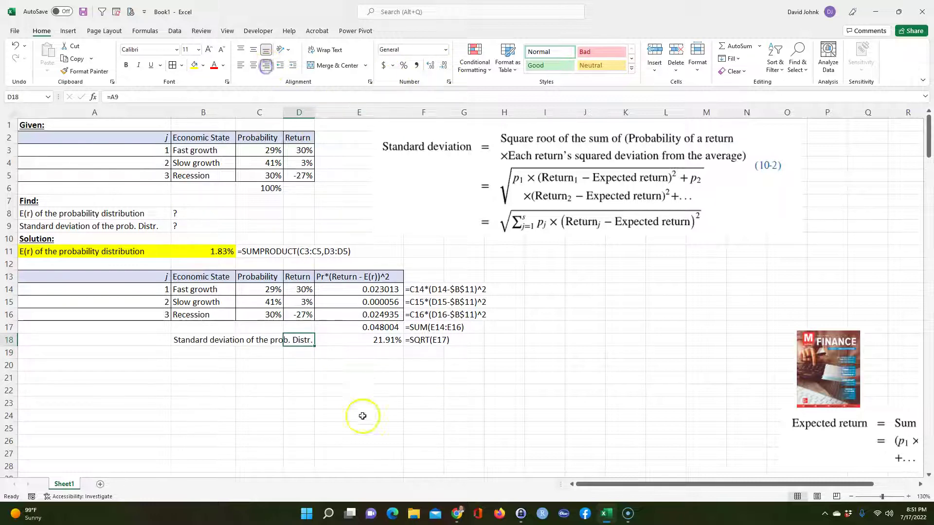
{"action": "left_click", "coordinate": [362, 415]}
Highlight the standard deviation label and result in B18:E18 with yellow fill
{"action": "left_click_drag", "start_coordinate": [185, 337], "coordinate": [387, 340]}
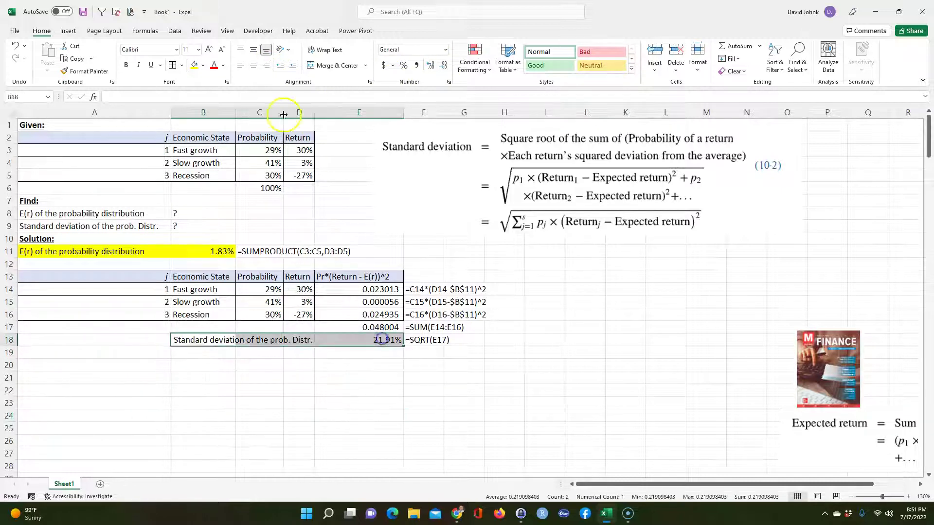
{"action": "left_click", "coordinate": [194, 65]}
{"action": "left_click", "coordinate": [304, 403]}
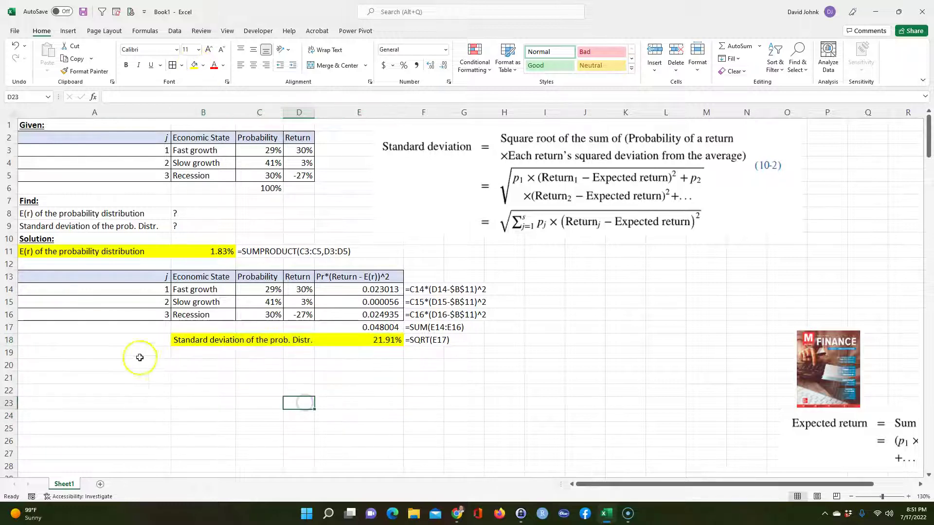
Enter the heading "Shortcut formula Solution:" in A20 and make it bold and underlined
{"action": "left_click", "coordinate": [87, 365]}
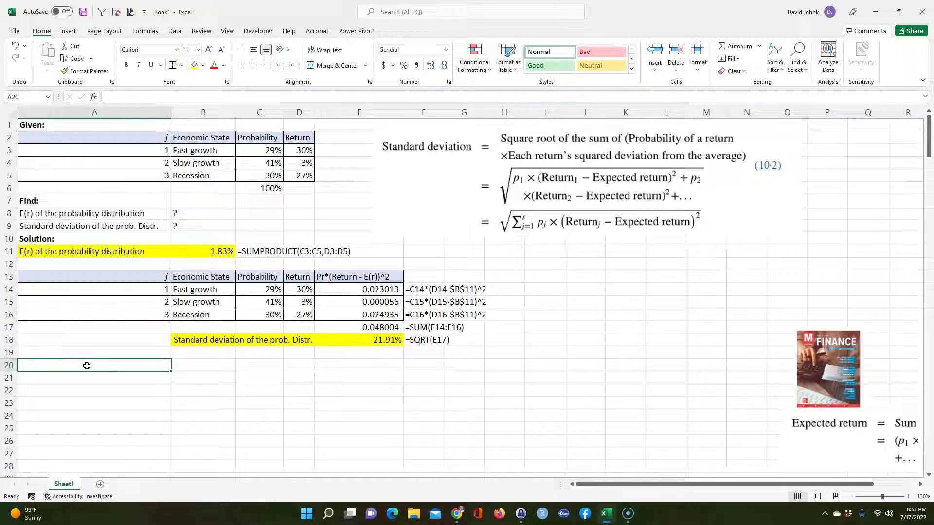
{"action": "type", "text": "sOR"}
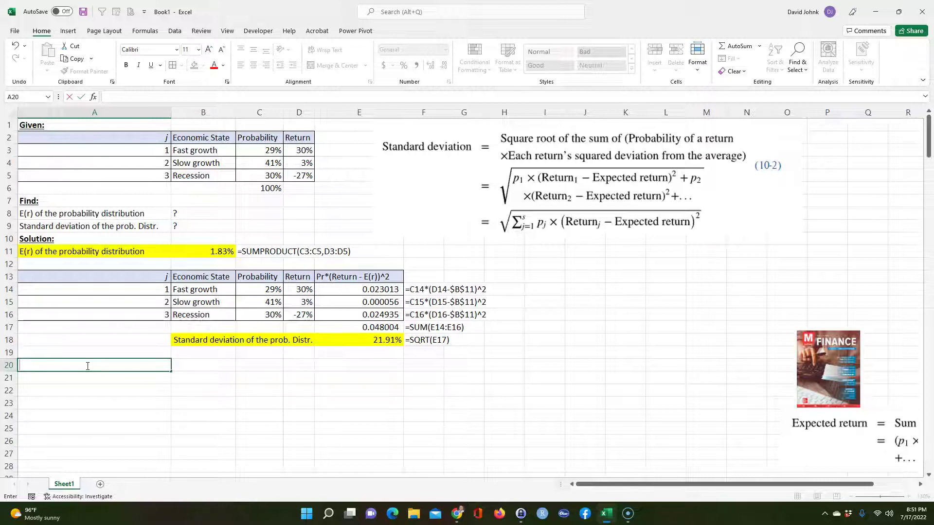
{"action": "key", "text": "Caps_Lock"}
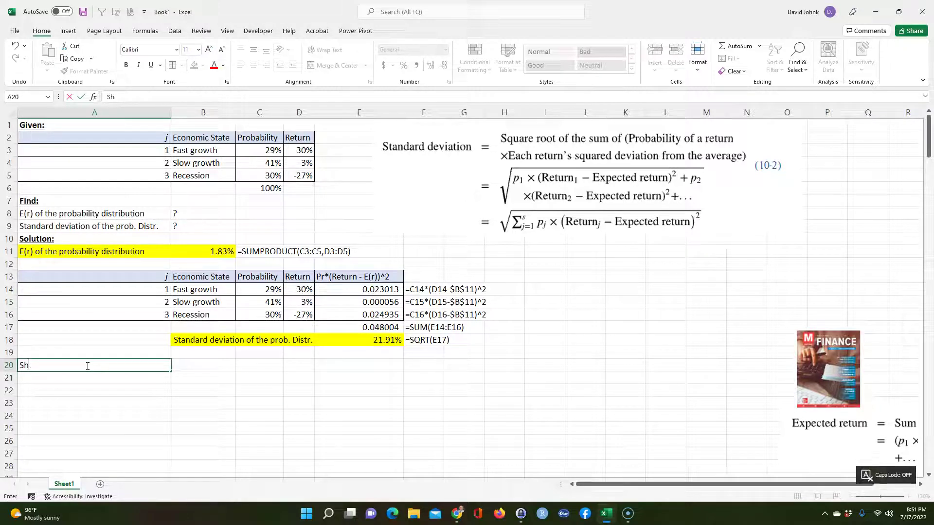
{"action": "type", "text": "ur"}
{"action": "key", "text": "BackSpace"}
{"action": "key", "text": "BackSpace"}
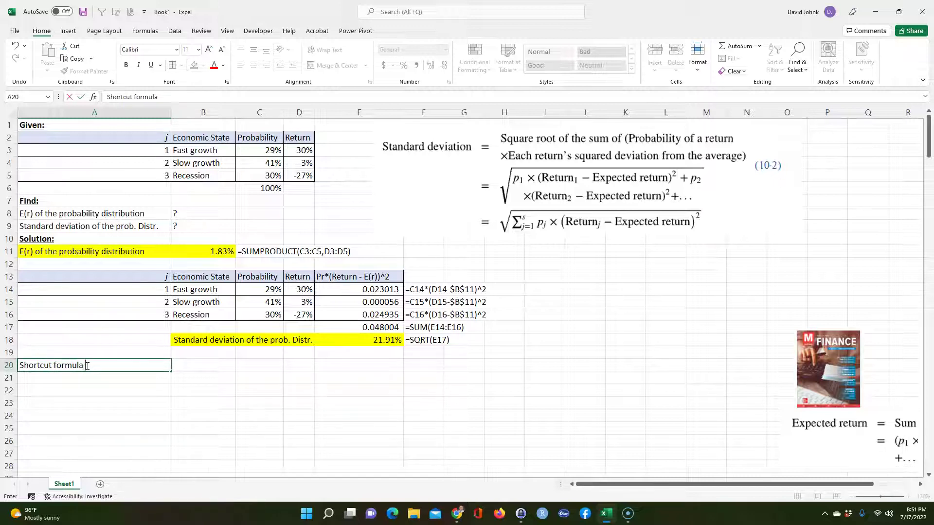
{"action": "type", "text": "rmula Solution:"}
{"action": "key", "text": "Return"}
{"action": "left_click", "coordinate": [77, 365]}
{"action": "left_click", "coordinate": [127, 66]}
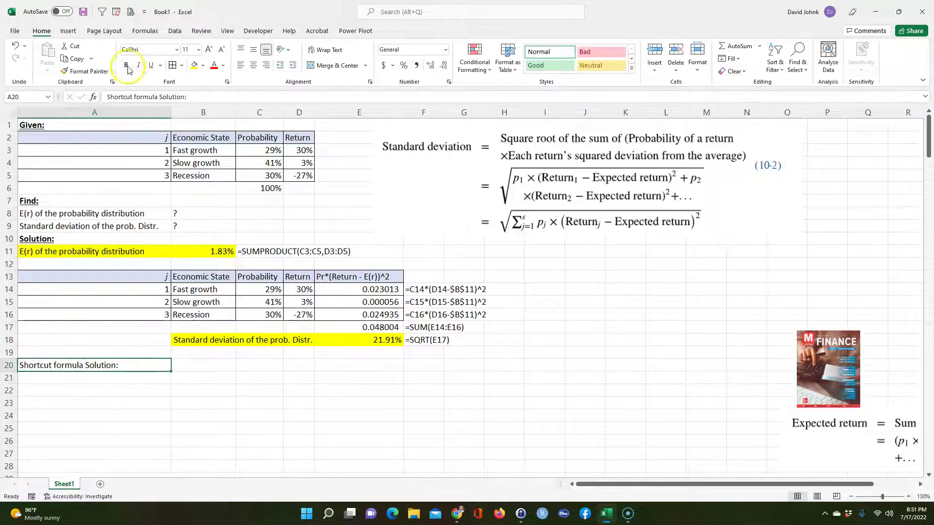
{"action": "left_click", "coordinate": [119, 398]}
{"action": "left_click", "coordinate": [72, 380]}
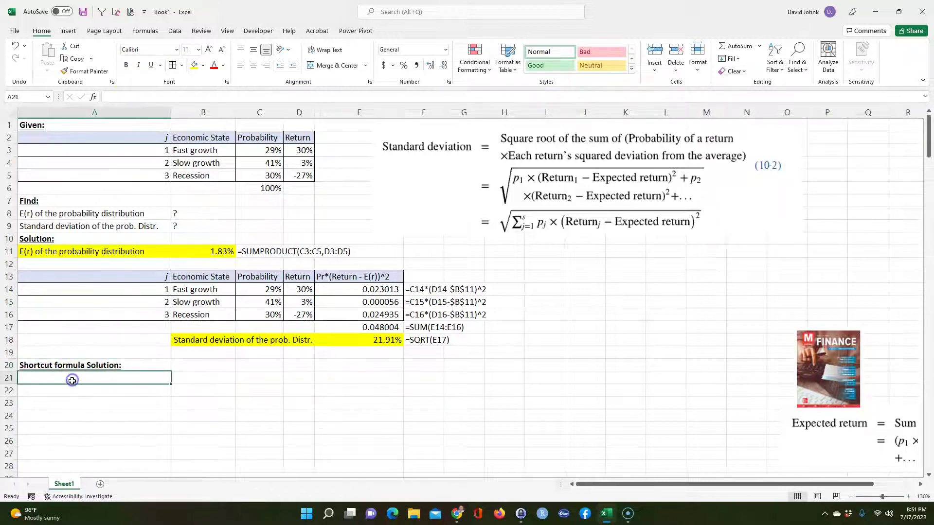
Link A21 to the standard deviation label in A9
{"action": "type", "text": "="}
{"action": "left_click", "coordinate": [74, 225]}
{"action": "key", "text": "Return"}
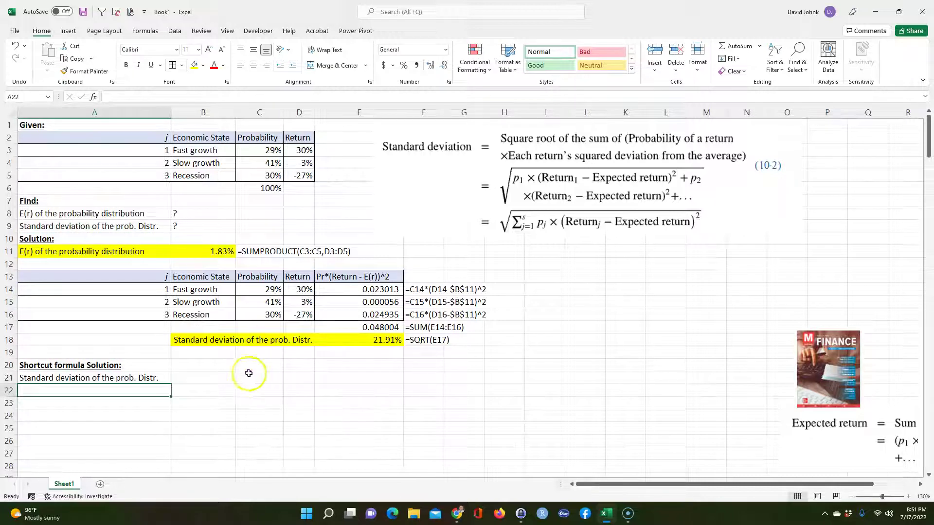
Enter =SUMPRODUCT(C3:C5,D3:D5) in B21 as the expected return part of the shortcut formula
{"action": "left_click", "coordinate": [187, 377]}
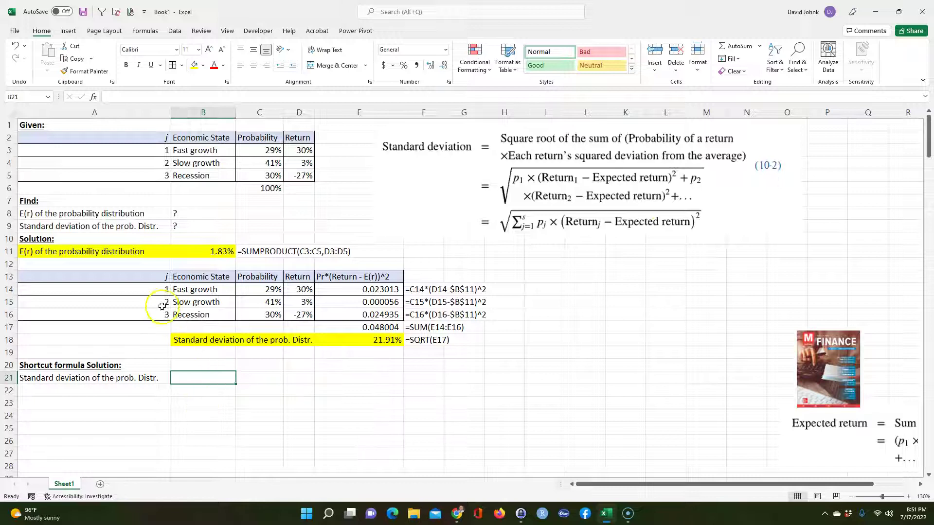
{"action": "type", "text": "=s"}
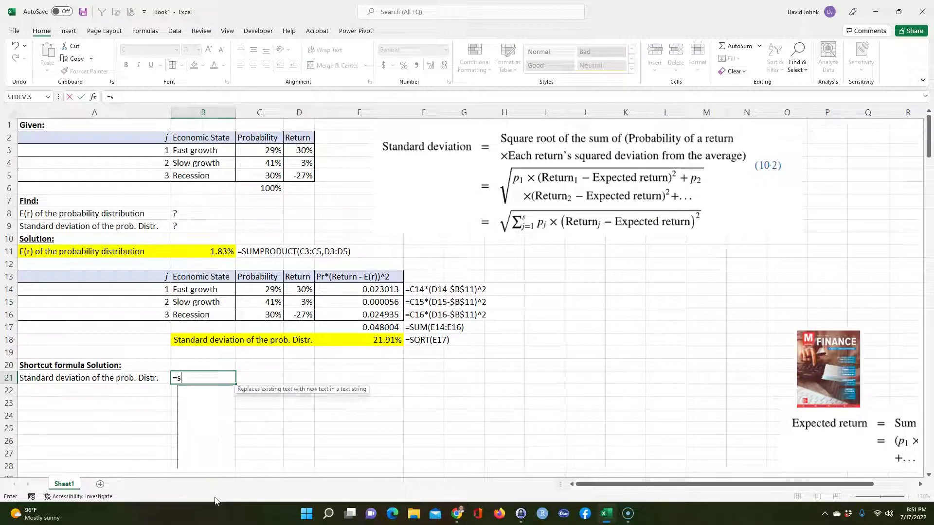
{"action": "type", "text": "umpr"}
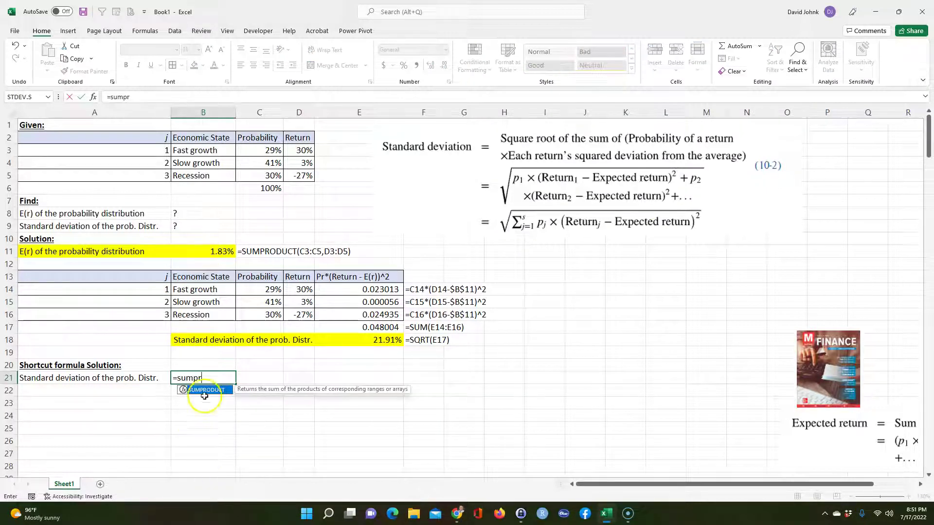
{"action": "double_click", "coordinate": [201, 390]}
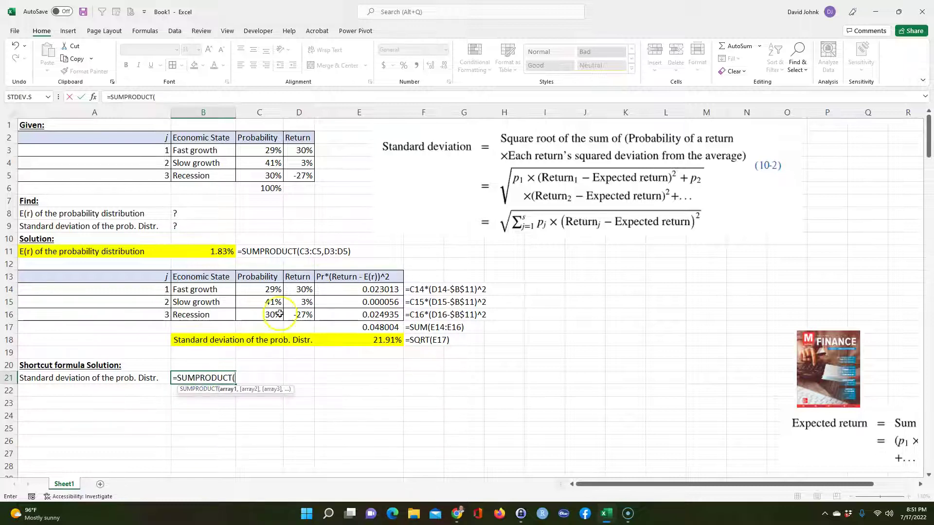
{"action": "left_click", "coordinate": [271, 152]}
{"action": "left_click_drag", "start_coordinate": [271, 152], "coordinate": [304, 178]}
{"action": "type", "text": ","}
{"action": "type", "text": ")"}
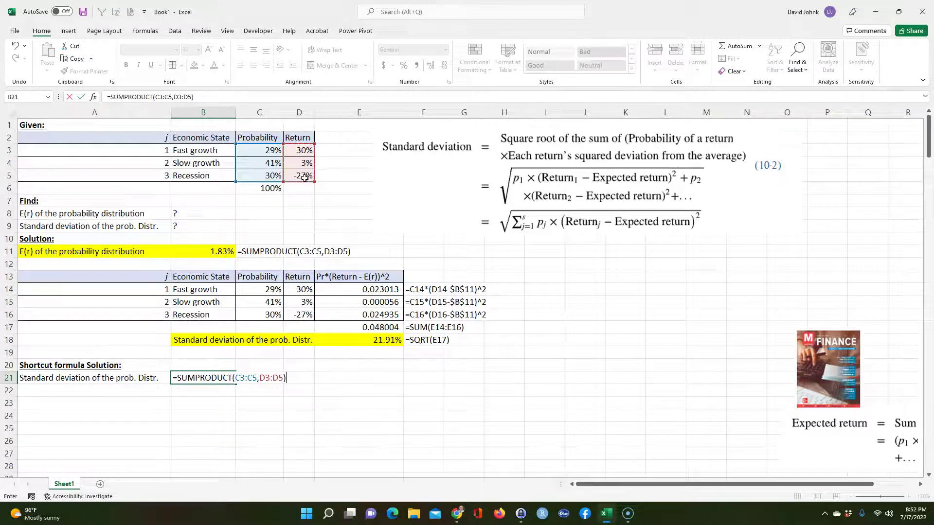
{"action": "key", "text": "Return"}
{"action": "left_click", "coordinate": [219, 251]}
Extend the B21 formula to the squared deviations of the returns: =(D3:D5-SUMPRODUCT(C3:C5,D3:D5))^2
{"action": "double_click", "coordinate": [211, 378]}
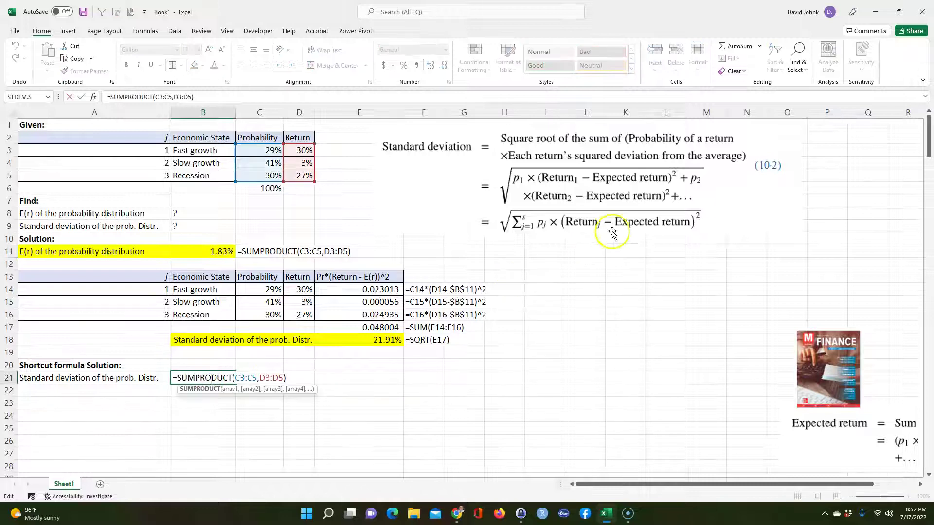
{"action": "left_click", "coordinate": [186, 379]}
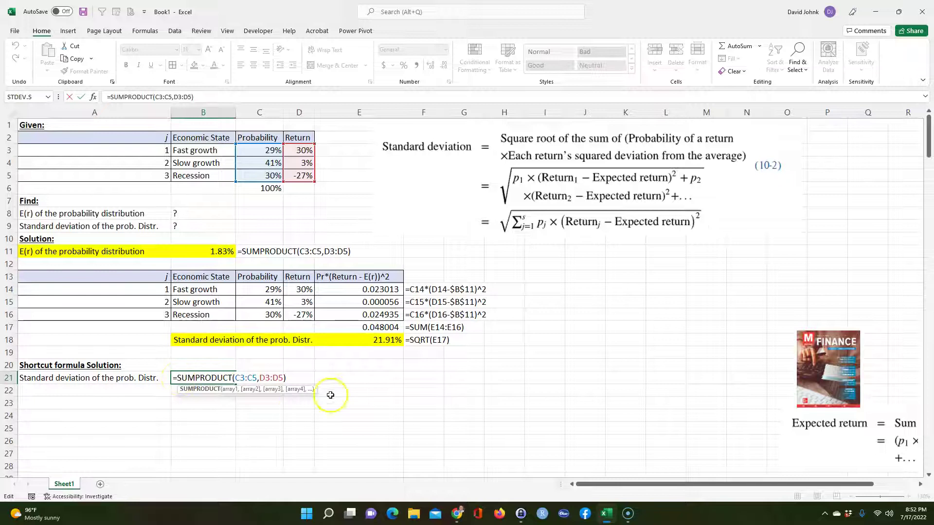
{"action": "left_click", "coordinate": [176, 379]}
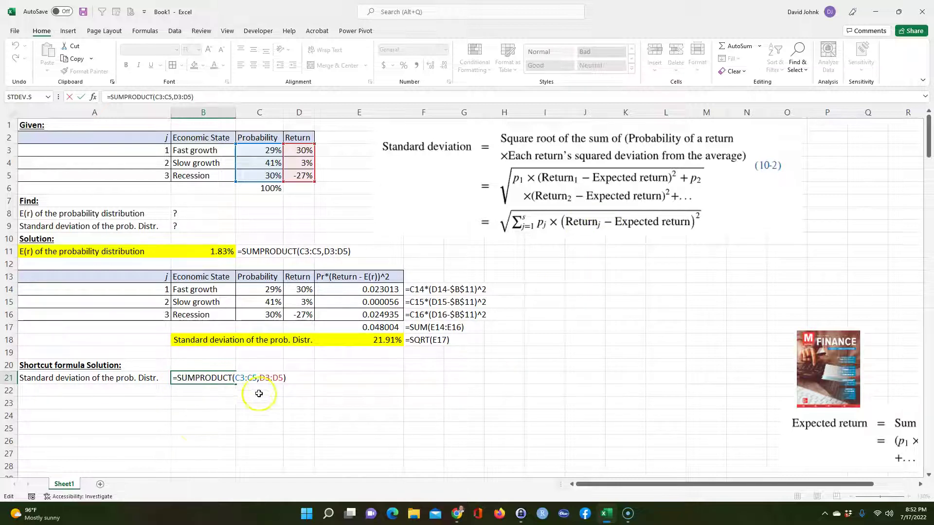
{"action": "left_click", "coordinate": [304, 149]}
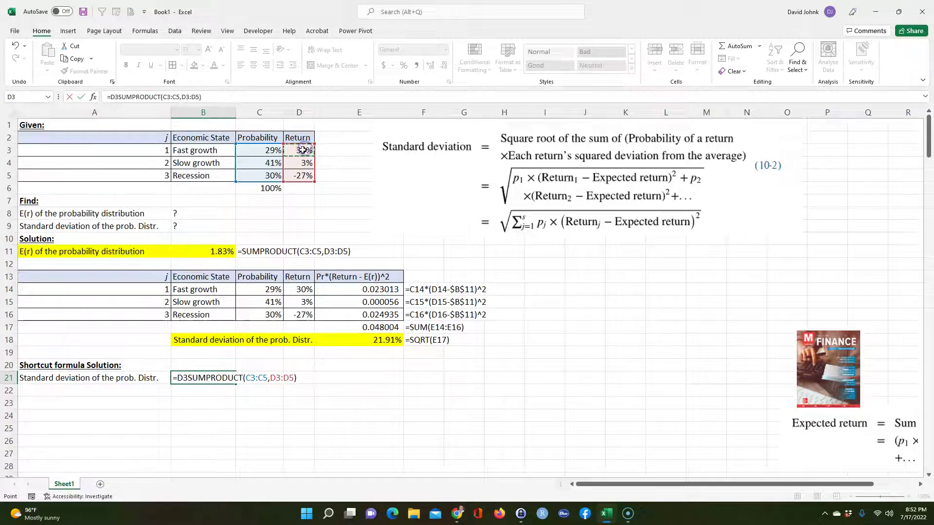
{"action": "type", "text": "-"}
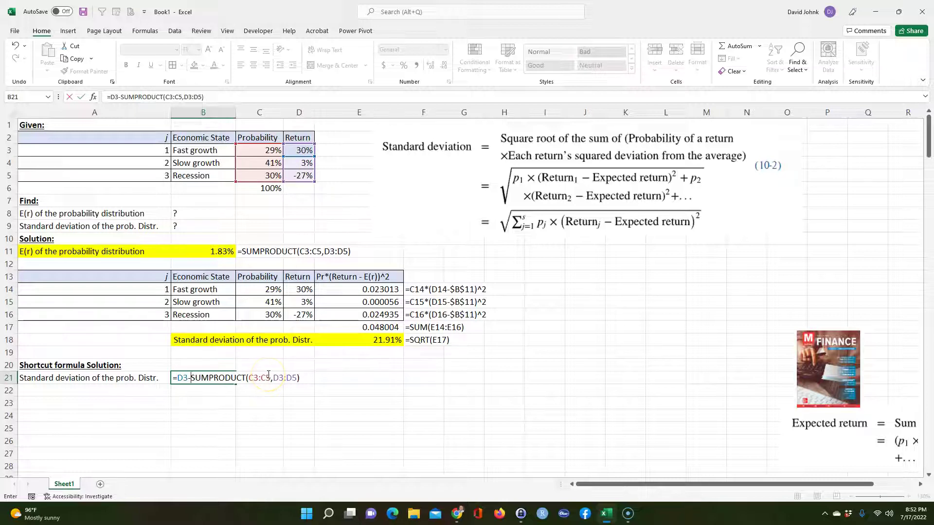
{"action": "left_click", "coordinate": [171, 378]}
{"action": "left_click_drag", "start_coordinate": [291, 150], "coordinate": [302, 176]}
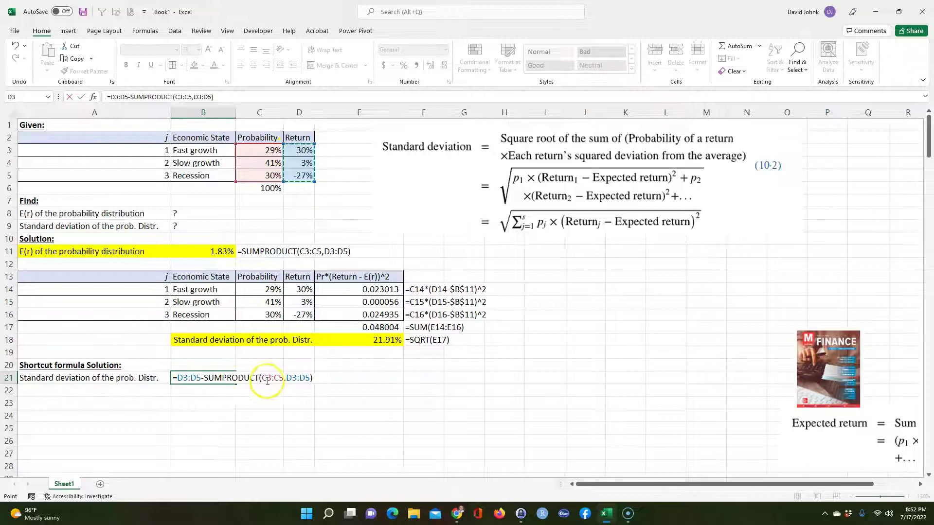
{"action": "left_click", "coordinate": [176, 379]}
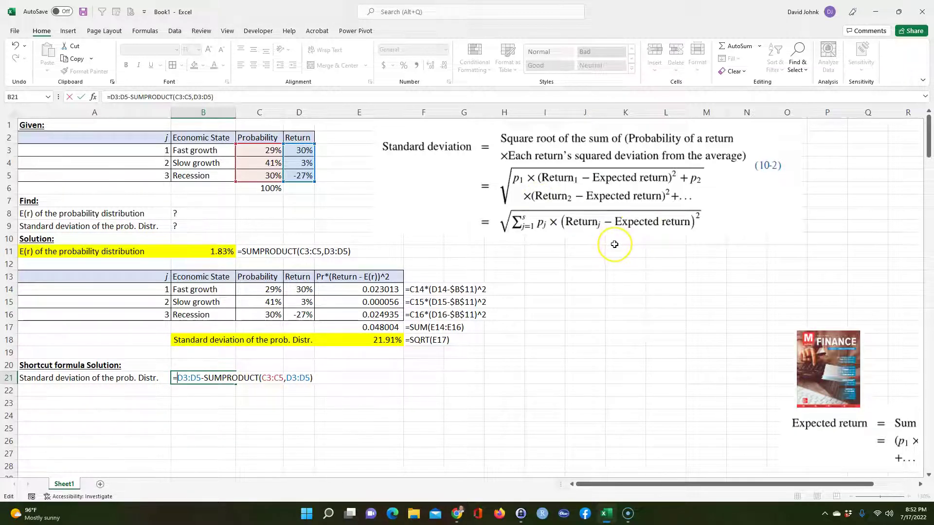
{"action": "type", "text": "("}
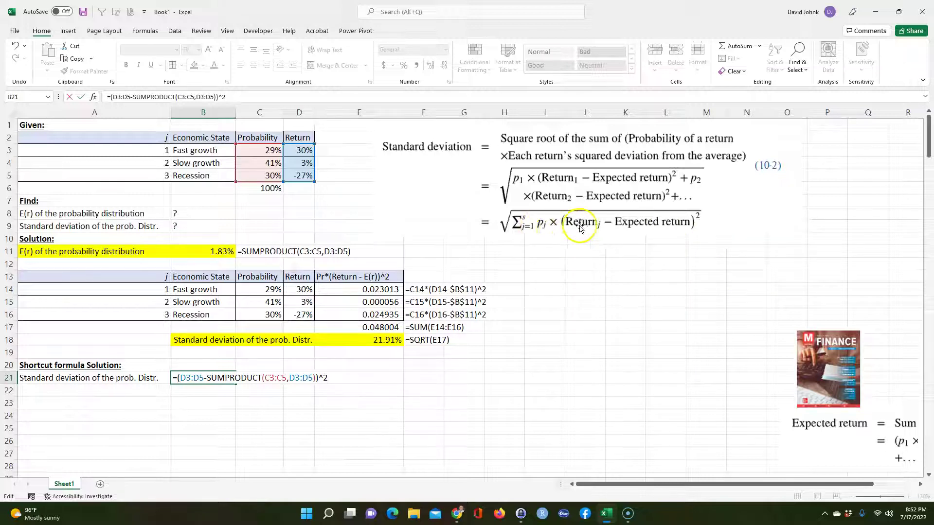
Wrap the squared deviations in B21 in an outer SUMPRODUCT that weights them by the probabilities in C3:C5
{"action": "left_click", "coordinate": [179, 378]}
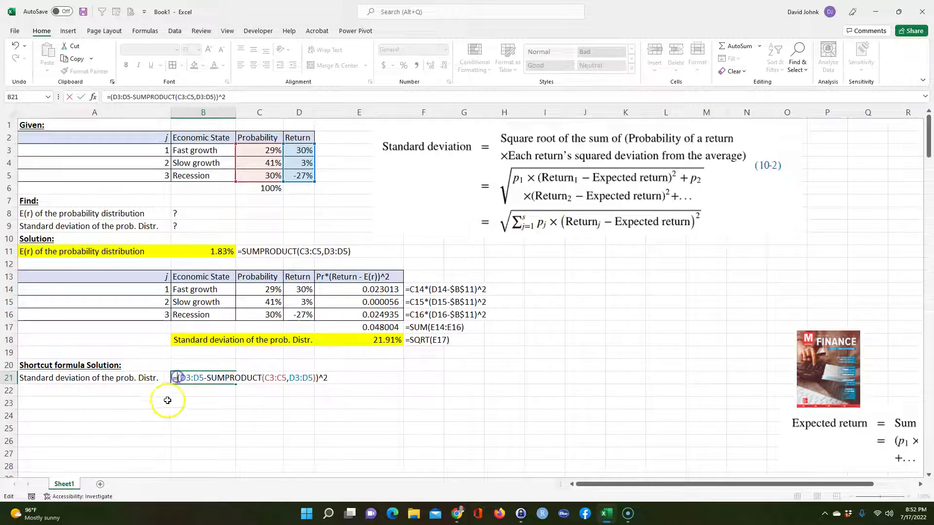
{"action": "type", "text": "sump"}
{"action": "type", "text": "r"}
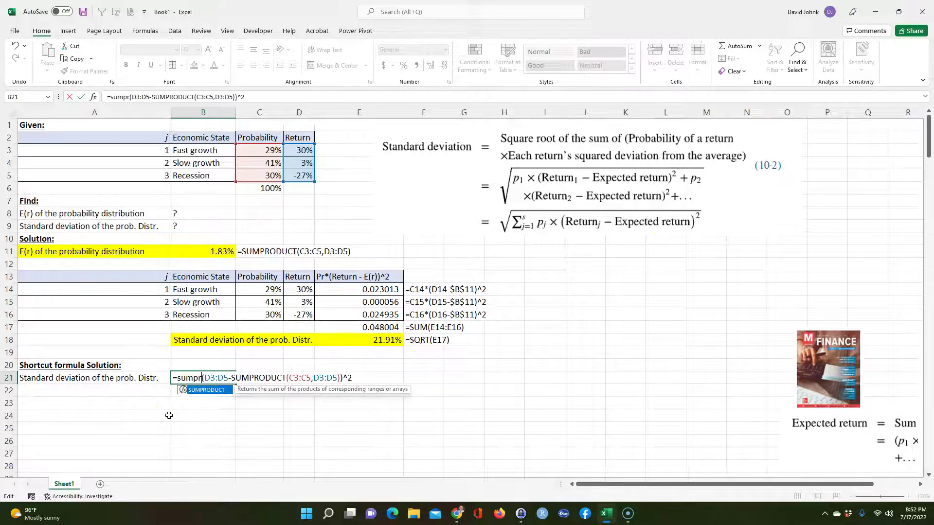
{"action": "type", "text": "oduct("}
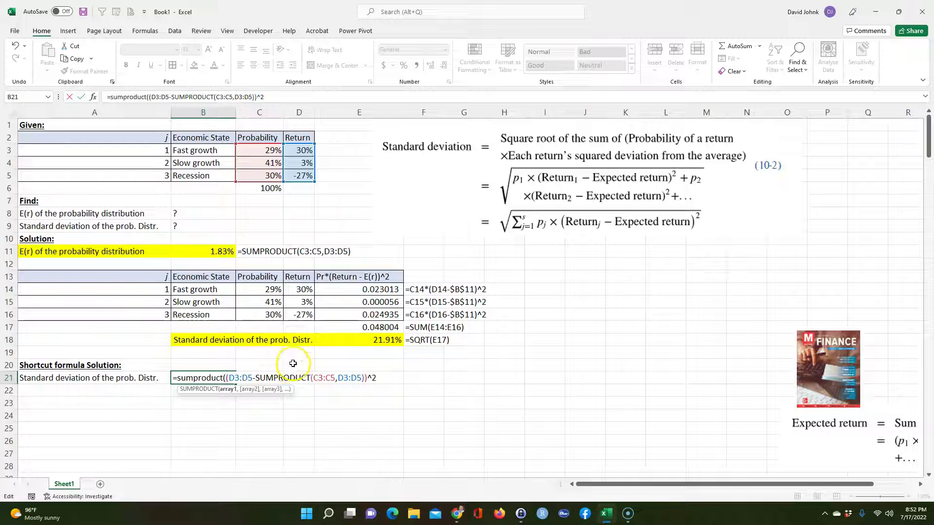
{"action": "left_click_drag", "start_coordinate": [267, 150], "coordinate": [267, 182]}
{"action": "type", "text": ","}
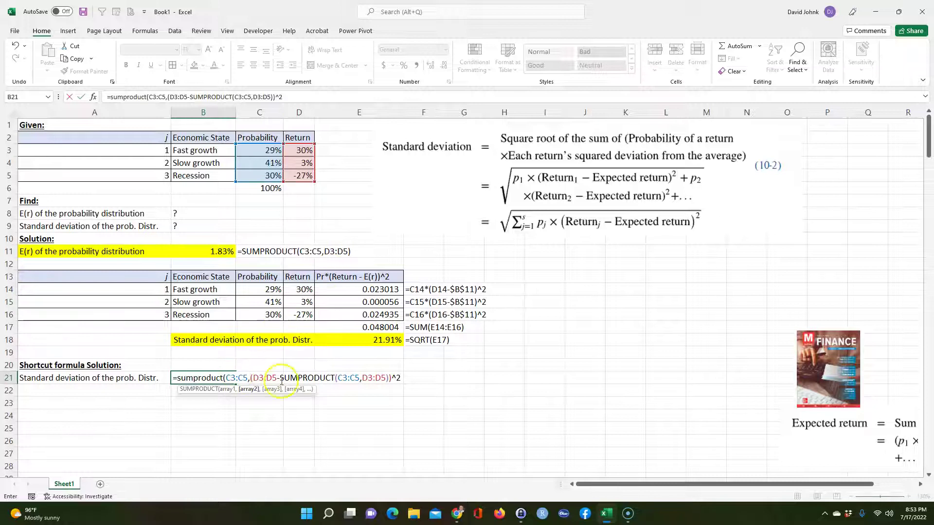
{"action": "left_click", "coordinate": [403, 380]}
{"action": "type", "text": ")"}
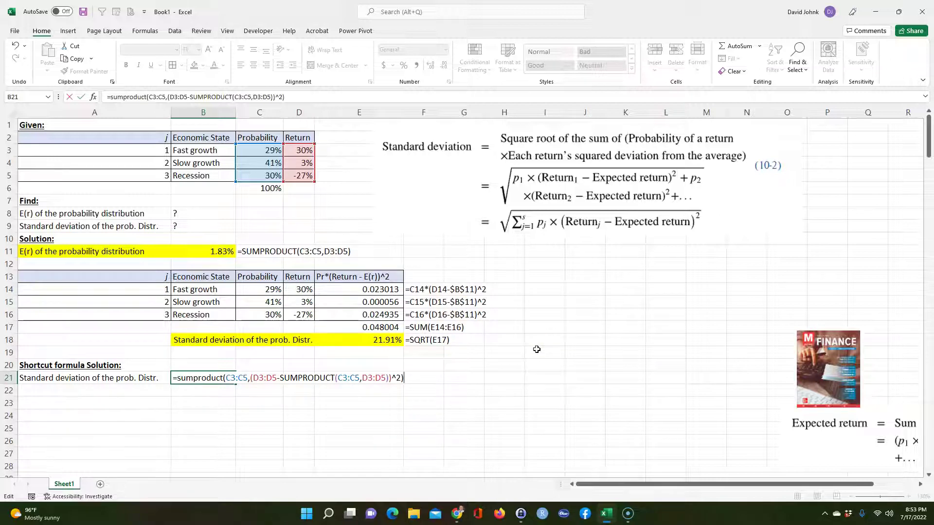
Enclose the whole B21 formula in SQRT and enter it
{"action": "left_click", "coordinate": [176, 380]}
{"action": "type", "text": "sqrt("}
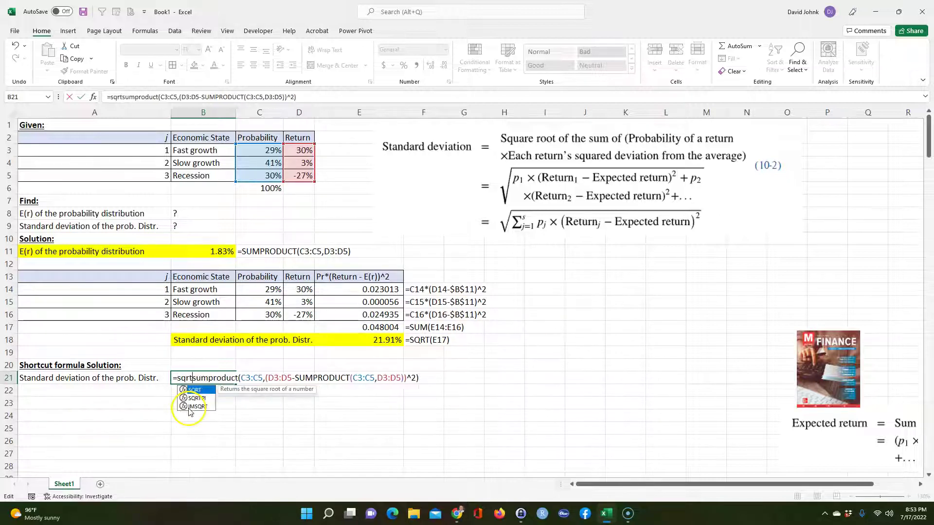
{"action": "type", "text": ")"}
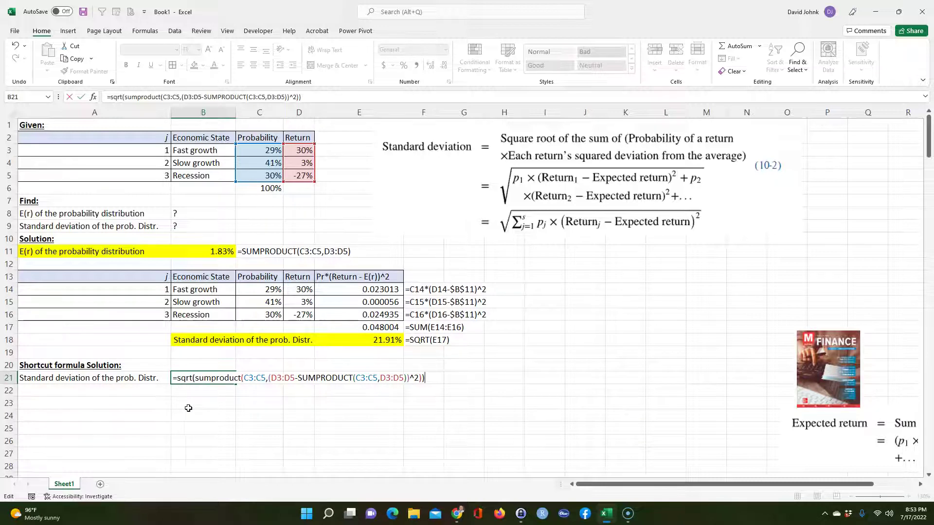
{"action": "key", "text": "Return"}
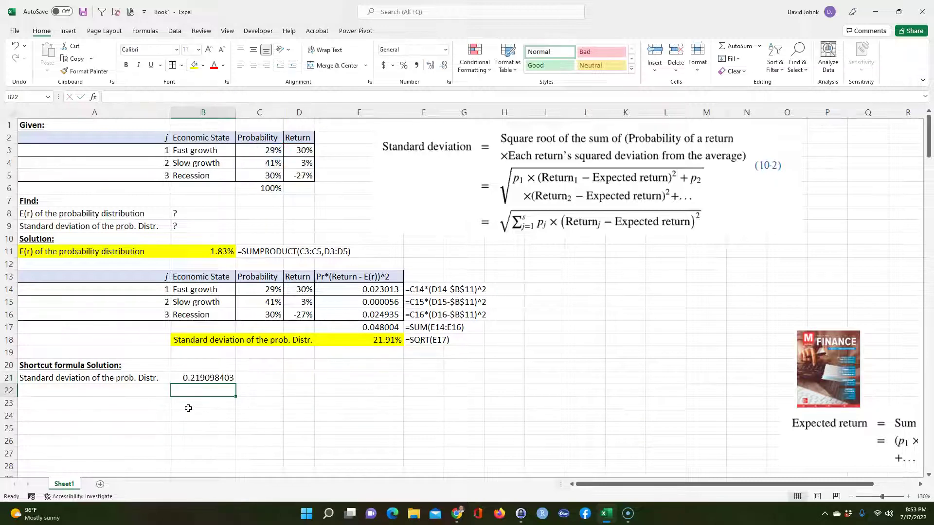
Copy the yellow highlight formatting from the standard deviation label in row 18 to row 21, starting at A21
{"action": "left_click_drag", "start_coordinate": [218, 339], "coordinate": [371, 342]}
{"action": "left_click", "coordinate": [106, 72]}
{"action": "left_click", "coordinate": [47, 378]}
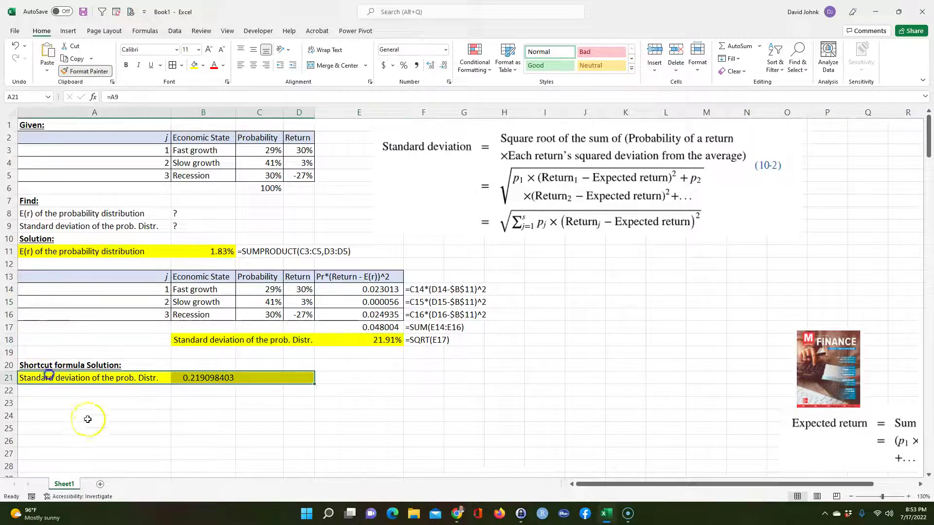
Format the shortcut result in B21 as a percentage with two decimal places
{"action": "left_click", "coordinate": [216, 379]}
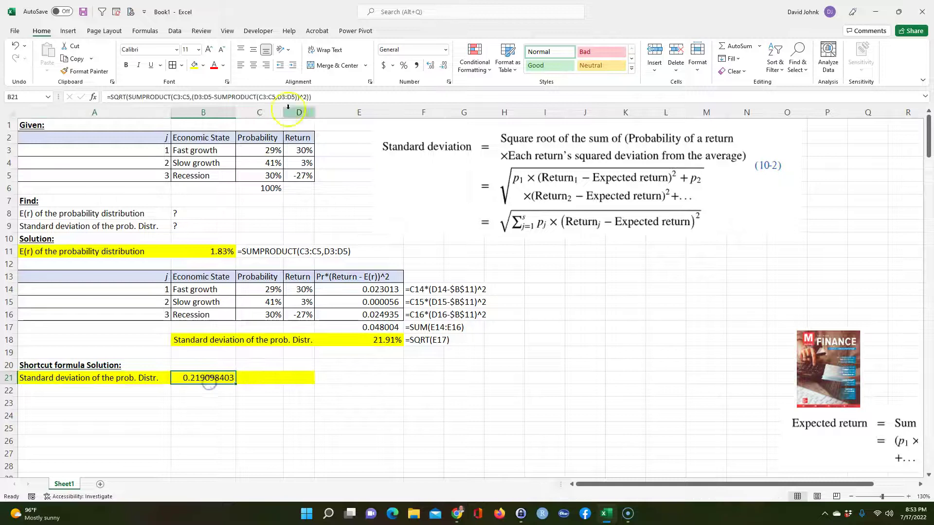
{"action": "left_click", "coordinate": [404, 65]}
{"action": "left_click", "coordinate": [429, 66]}
{"action": "left_click", "coordinate": [430, 66]}
Clear the yellow fill from C21:D21 by extending the unformatted blank cell E21 over them
{"action": "left_click", "coordinate": [425, 340]}
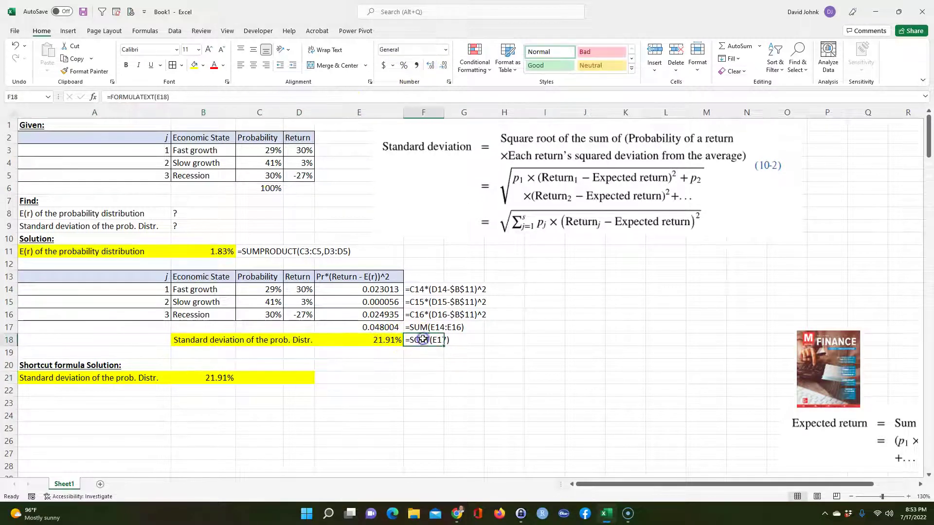
{"action": "left_click", "coordinate": [373, 379]}
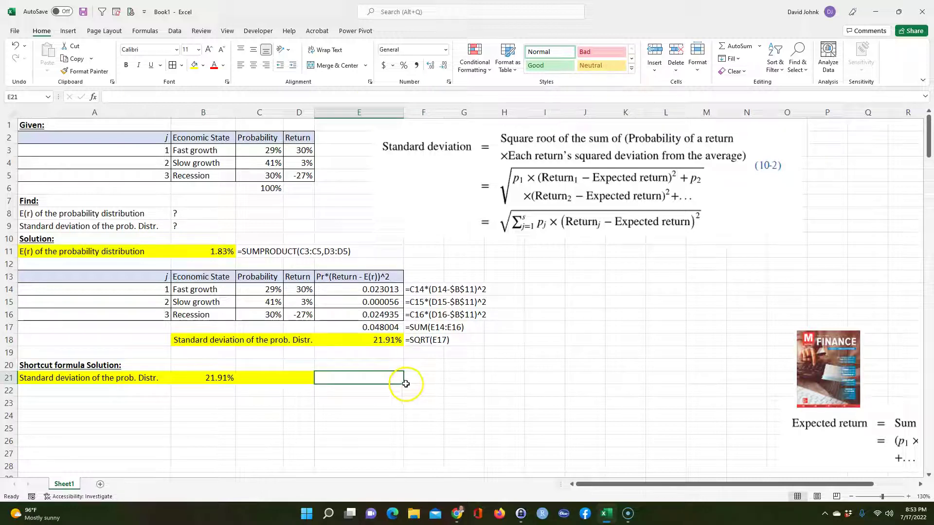
{"action": "left_click_drag", "start_coordinate": [393, 385], "coordinate": [239, 385]}
{"action": "left_click", "coordinate": [254, 451]}
{"action": "left_click", "coordinate": [269, 378]}
Copy the FORMULATEXT formula from F18 to C21 to display the shortcut formula beside its result
{"action": "left_click", "coordinate": [426, 340]}
{"action": "key", "text": "ctrl+c"}
{"action": "left_click", "coordinate": [248, 379]}
{"action": "key", "text": "ctrl+v"}
{"action": "left_click", "coordinate": [268, 451]}
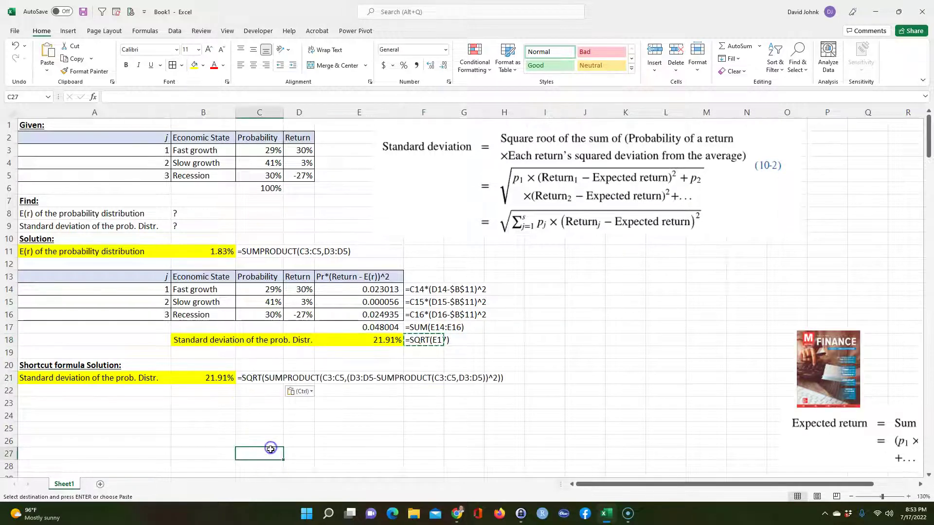
{"action": "key", "text": "Escape"}
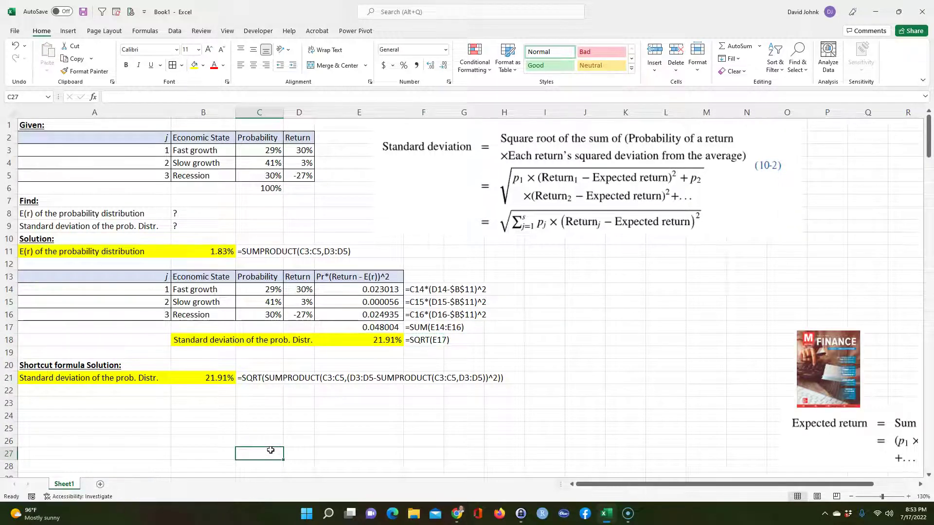
{"action": "left_click", "coordinate": [262, 460]}
Enter the heading "Make a Lambda function that calculates this" in A23
{"action": "left_click", "coordinate": [103, 402]}
{"action": "type", "text": "La"}
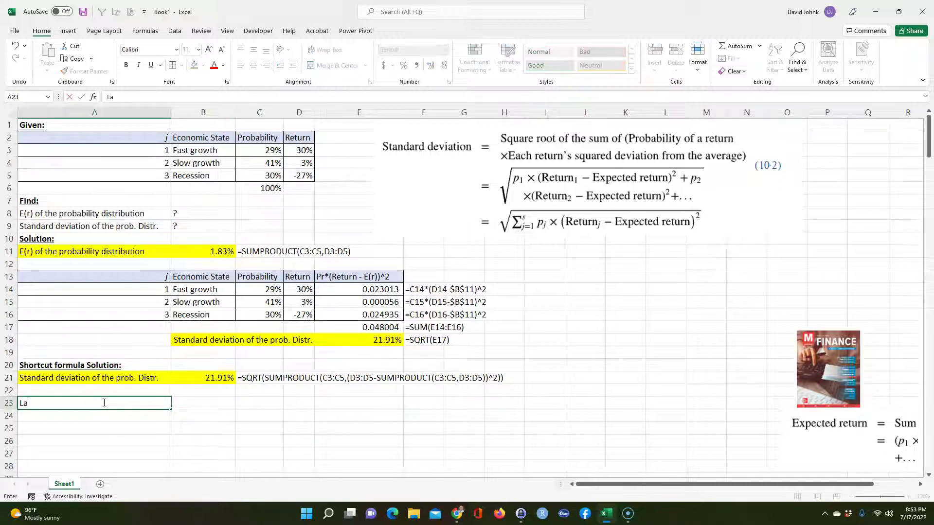
{"action": "type", "text": "ke"}
{"action": "key", "text": "Caps_Lock"}
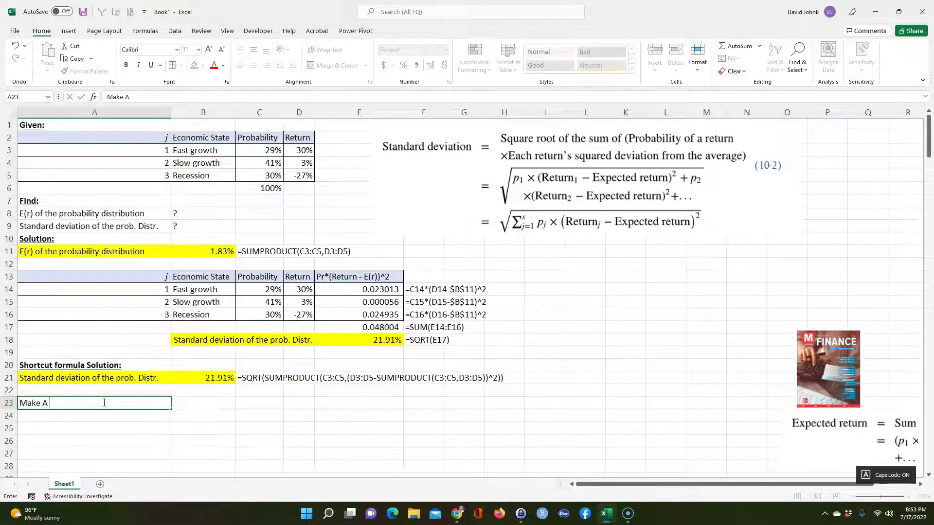
{"action": "type", "text": "A"}
{"action": "key", "text": "BackSpace"}
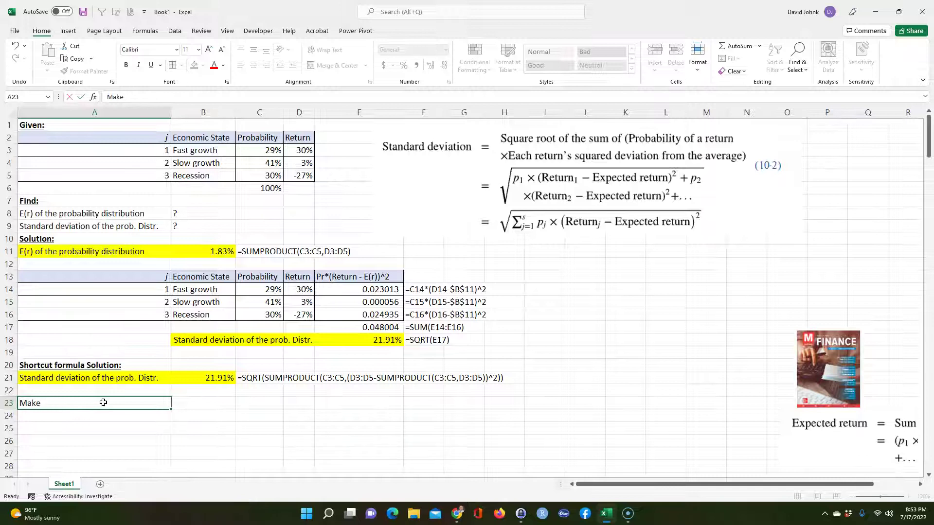
{"action": "key", "text": "Tab"}
{"action": "double_click", "coordinate": [103, 402]}
{"action": "key", "text": "Caps_Lock"}
{"action": "type", "text": "a Lambda fuc"}
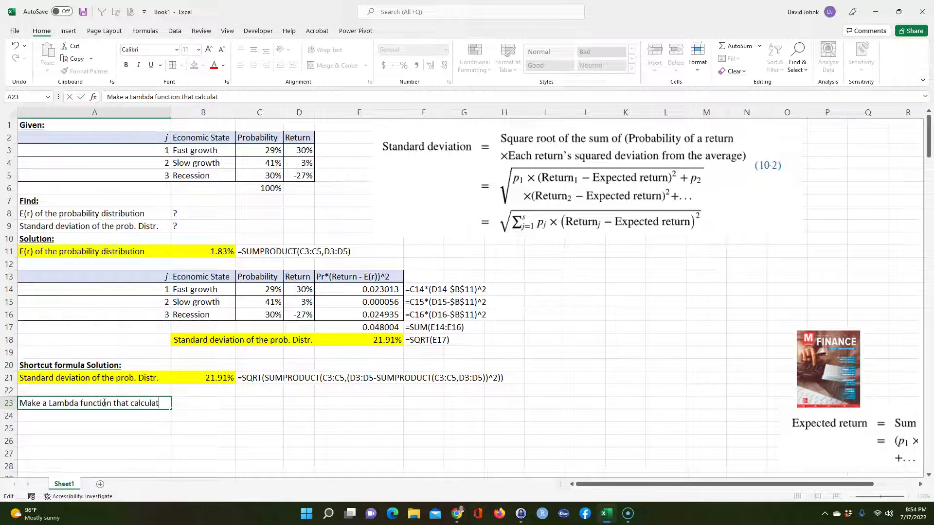
{"action": "type", "text": "s thi"}
{"action": "key", "text": "Return"}
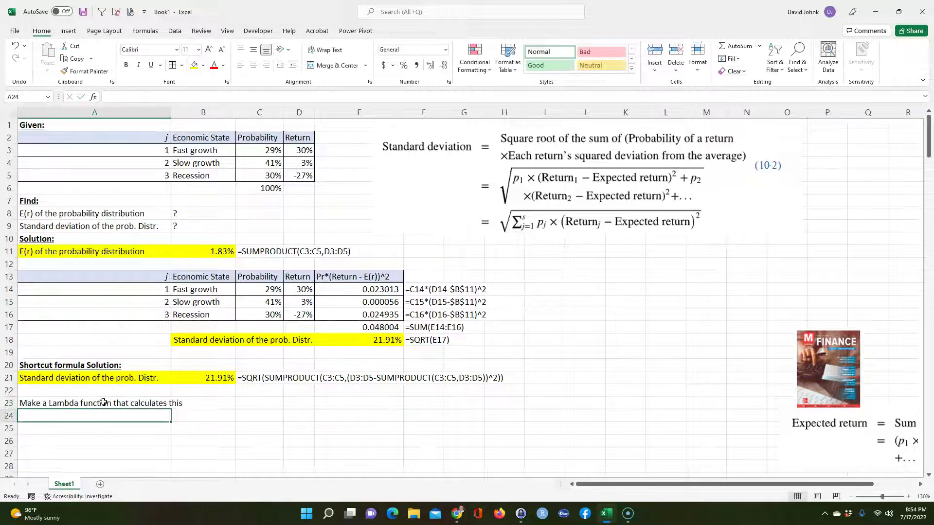
Make the Lambda heading in A23 bold and underlined
{"action": "left_click", "coordinate": [51, 402]}
{"action": "left_click", "coordinate": [128, 66]}
{"action": "left_click", "coordinate": [185, 439]}
{"action": "left_click", "coordinate": [56, 413]}
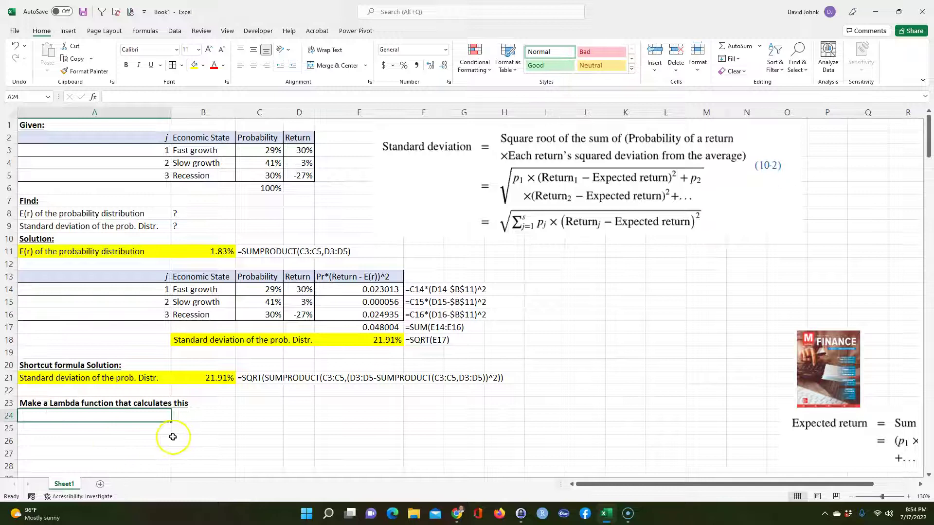
Copy the yellow standard deviation label from A21 to A24 and make A24 reference A21
{"action": "left_click", "coordinate": [88, 379]}
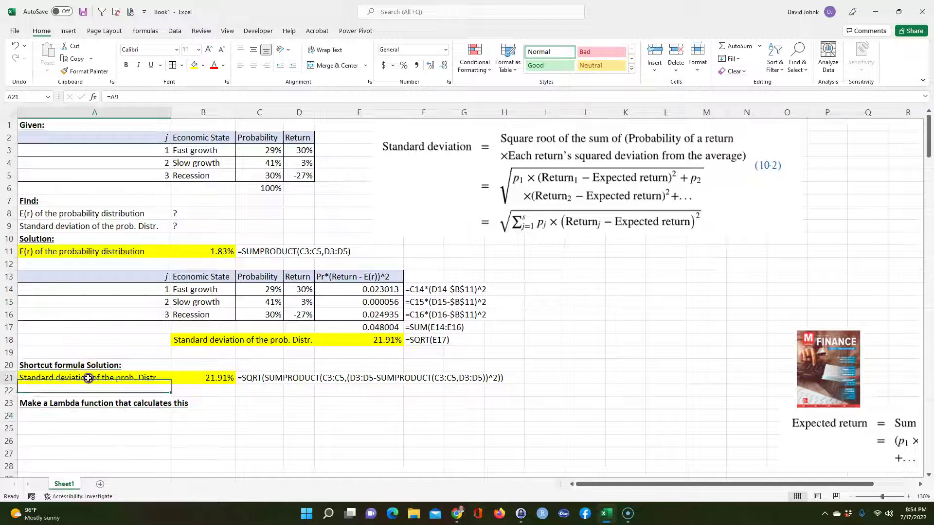
{"action": "right_click", "coordinate": [106, 382]}
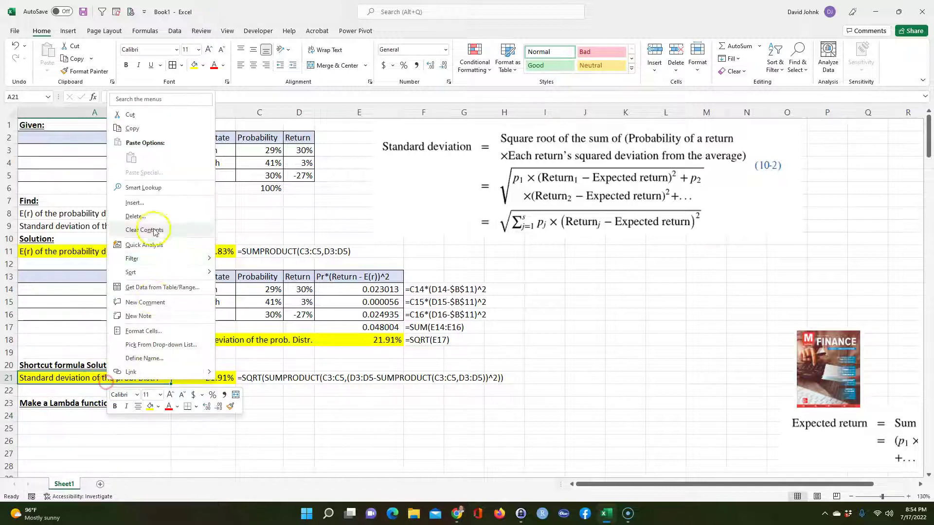
{"action": "left_click", "coordinate": [104, 415]}
{"action": "right_click", "coordinate": [106, 386]}
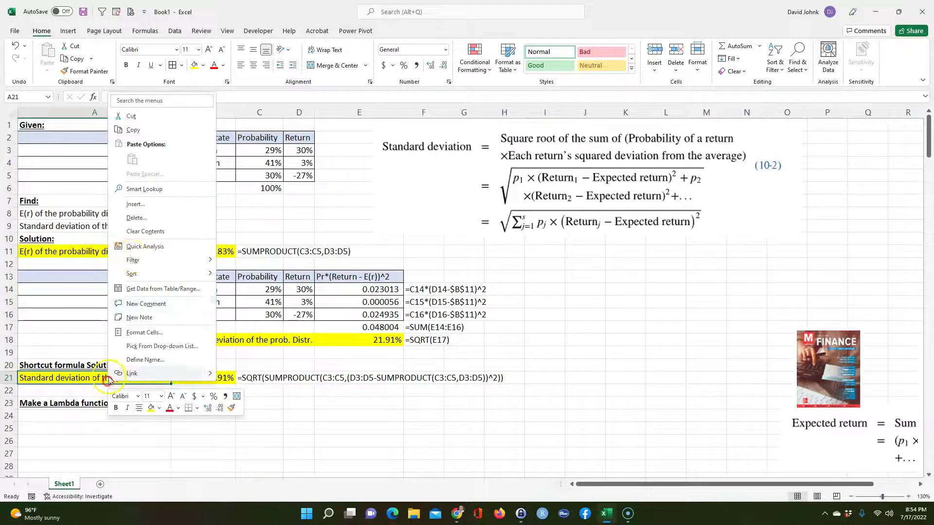
{"action": "left_click", "coordinate": [131, 132]}
{"action": "left_click", "coordinate": [95, 415]}
{"action": "key", "text": "ctrl+v"}
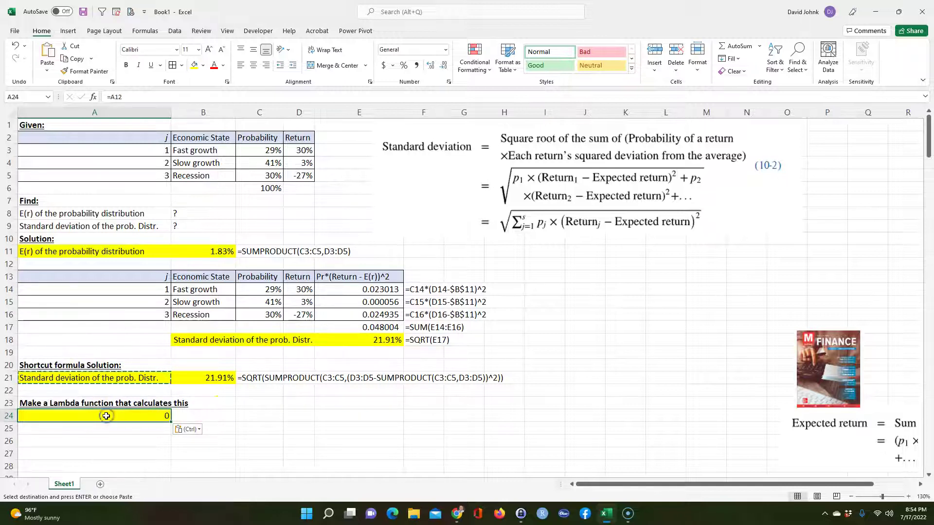
{"action": "type", "text": "="}
{"action": "left_click", "coordinate": [82, 377]}
{"action": "key", "text": "Return"}
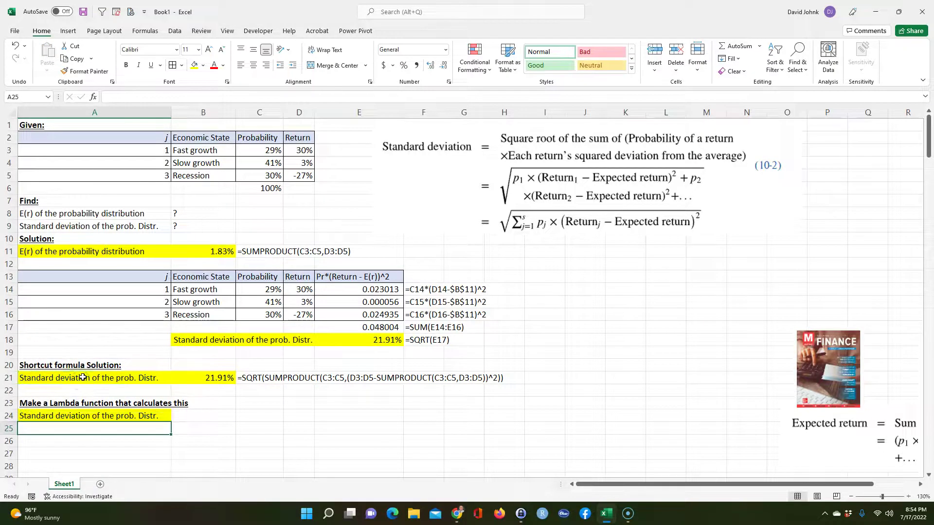
Start a LAMBDA formula in B24 with the parameters Prob and Ret
{"action": "left_click", "coordinate": [190, 411]}
{"action": "type", "text": "=lambs"}
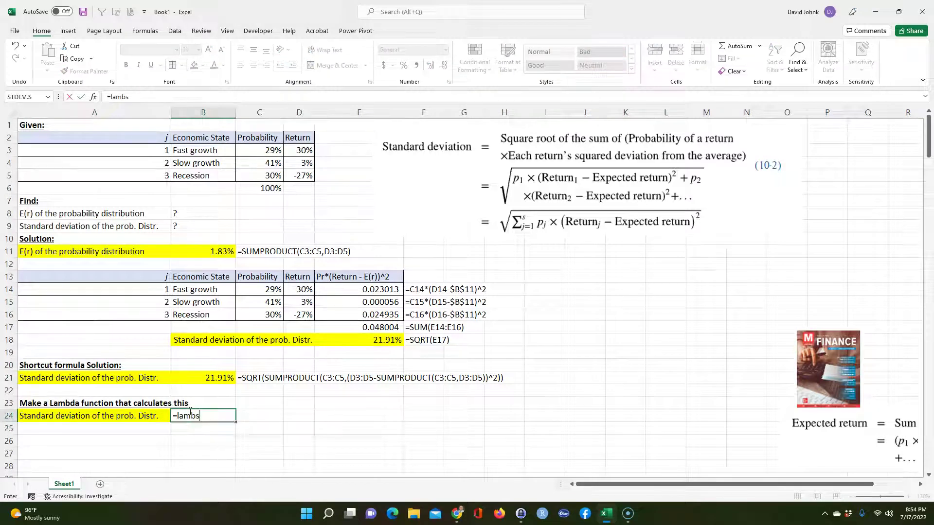
{"action": "key", "text": "BackSpace"}
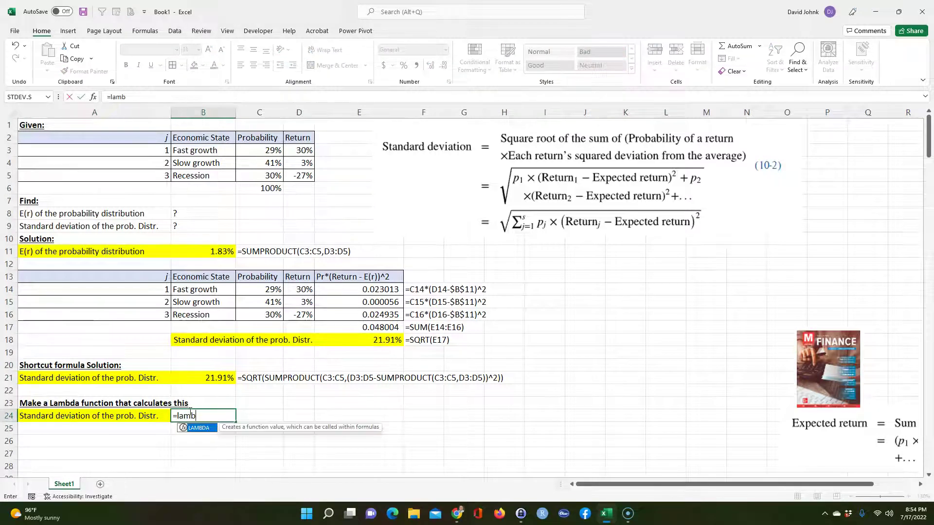
{"action": "type", "text": "da("}
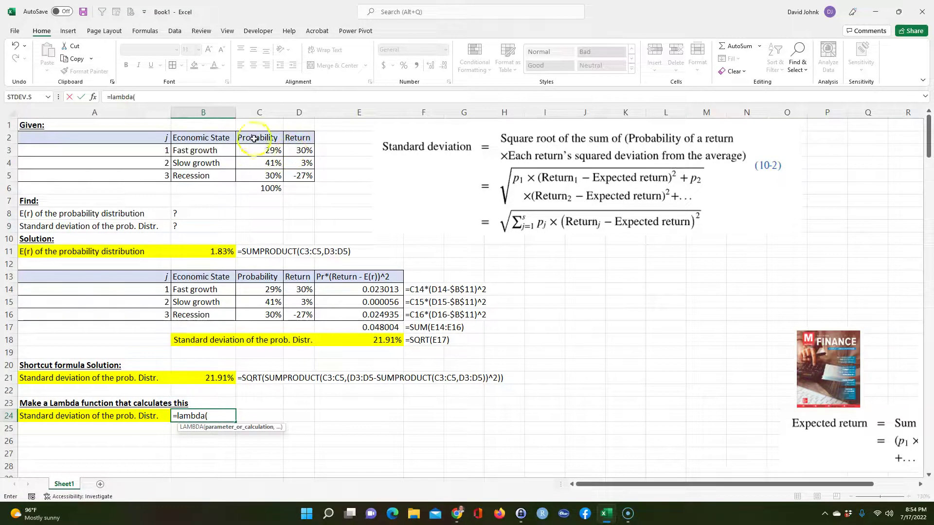
{"action": "type", "text": "P"}
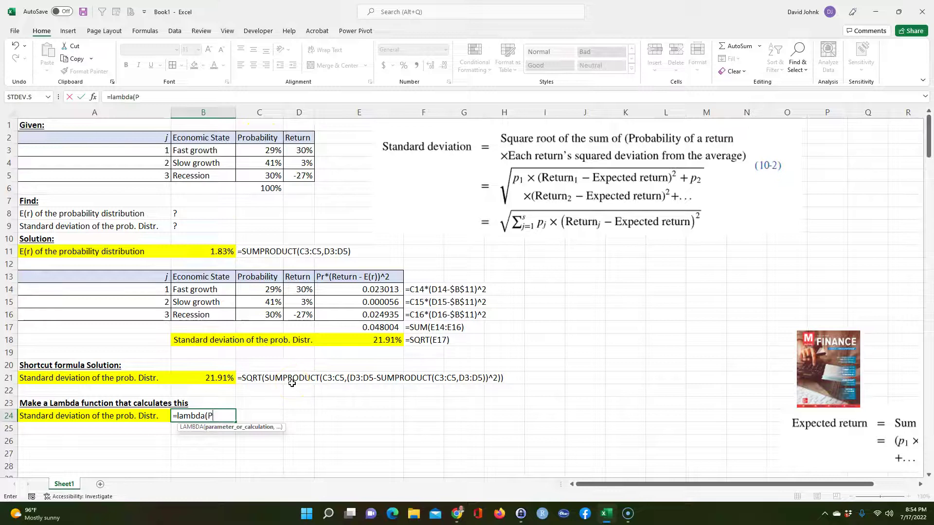
{"action": "type", "text": "rob, "}
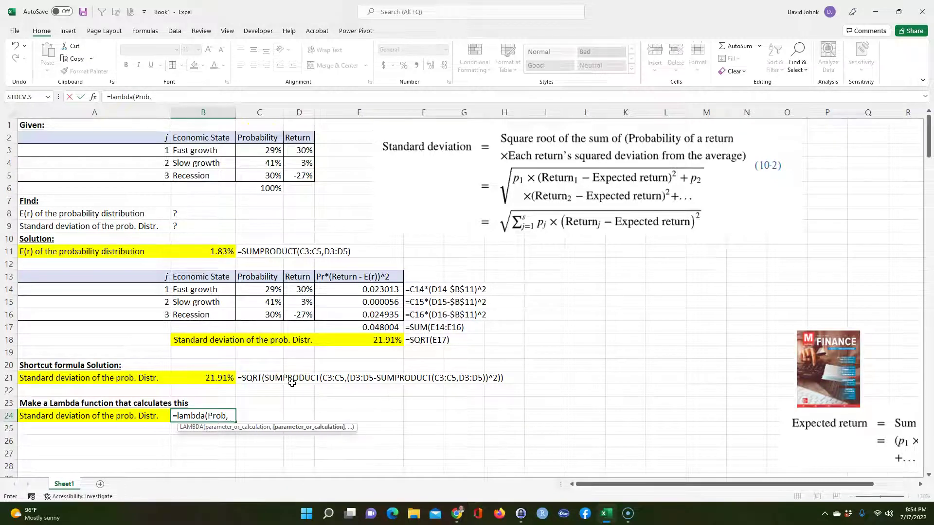
{"action": "type", "text": "Ret,"}
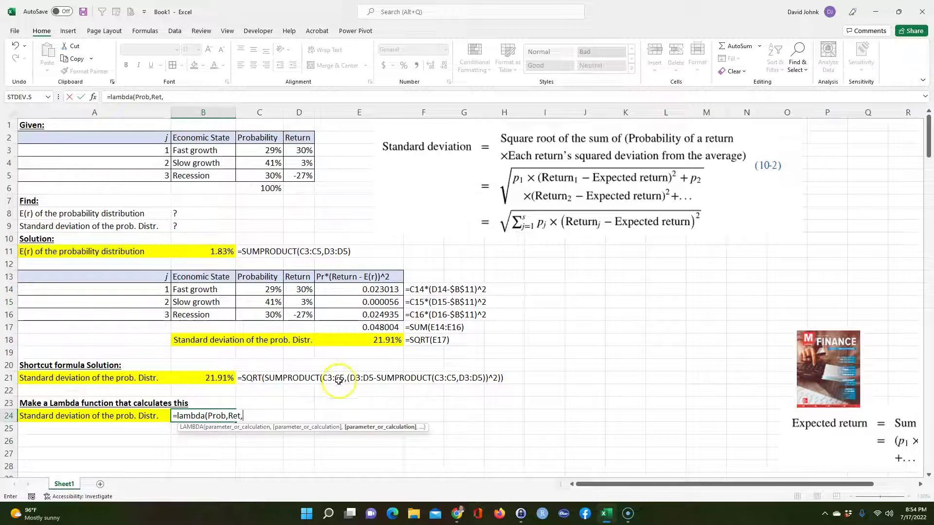
Begin the LAMBDA calculation with sqrt(sumproduct(Prob,( in the B24 formula
{"action": "type", "text": "sqrt("}
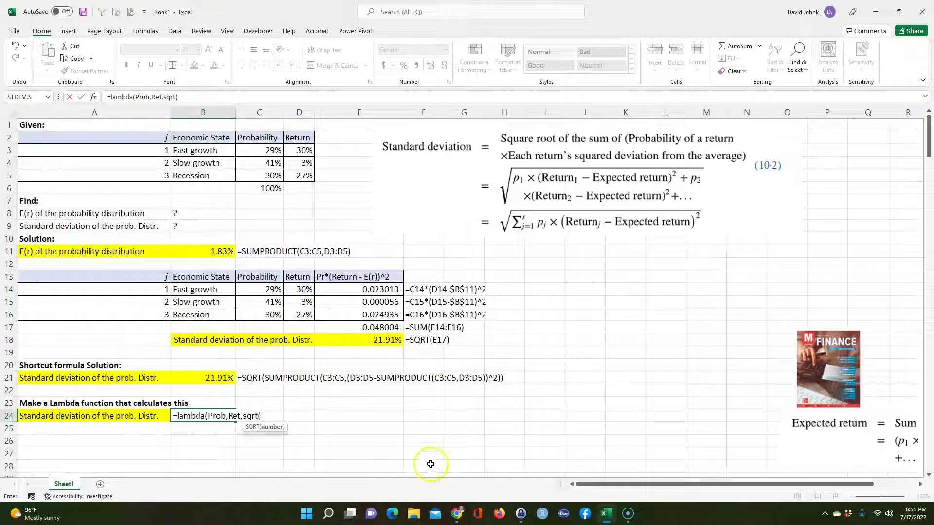
{"action": "type", "text": "sum"}
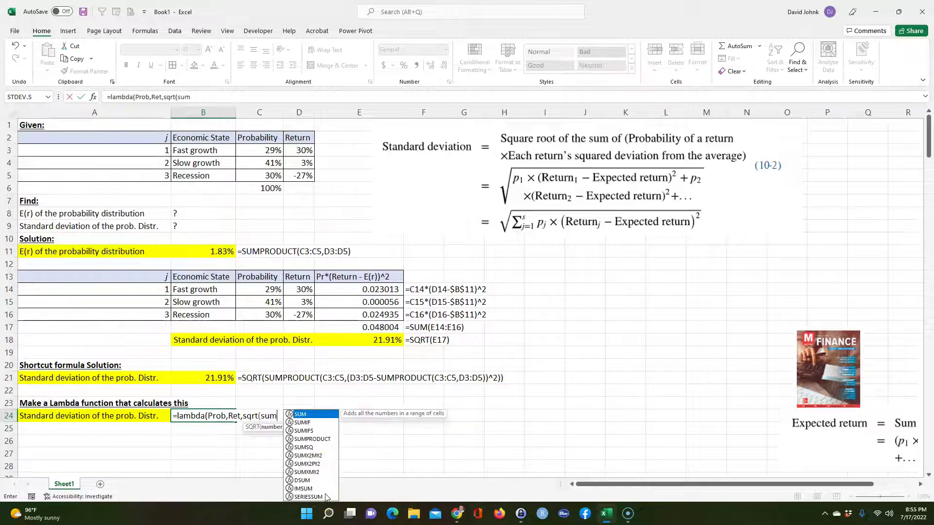
{"action": "type", "text": "product("}
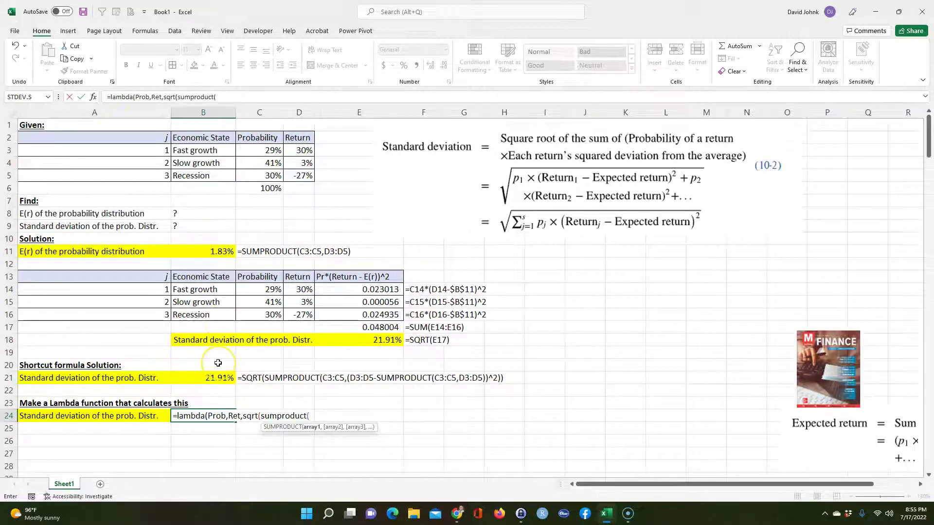
{"action": "type", "text": "Prob"}
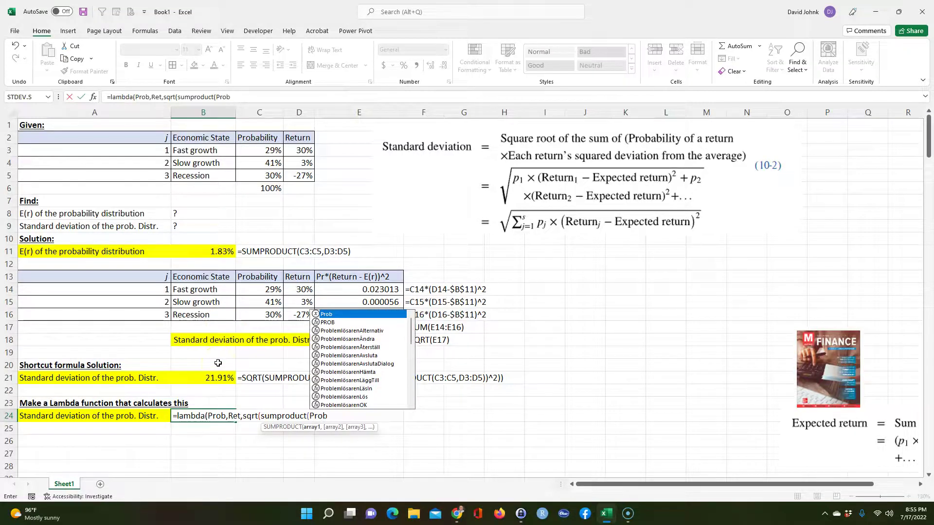
{"action": "type", "text": ",("}
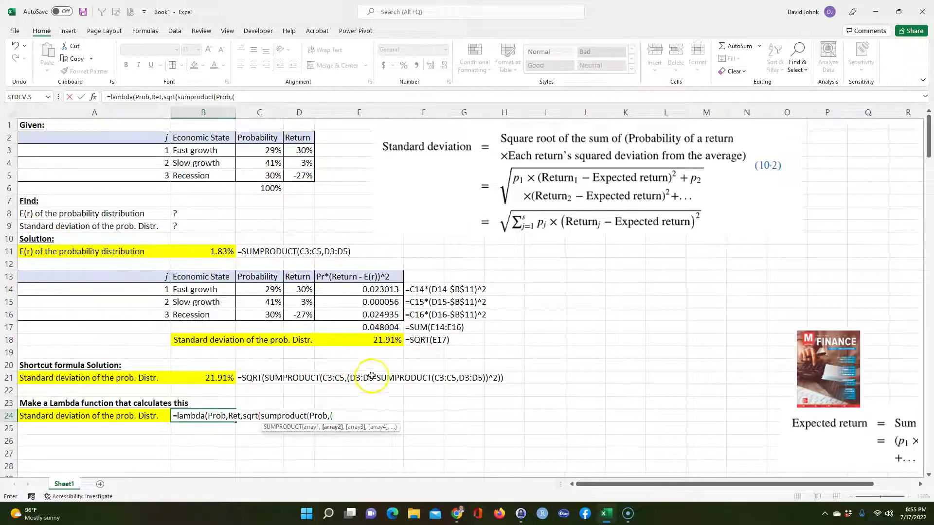
Continue the calculation in B24 with the squared deviation Ret-sumproduct(Prob,Ret))^2))
{"action": "type", "text": "Ret"}
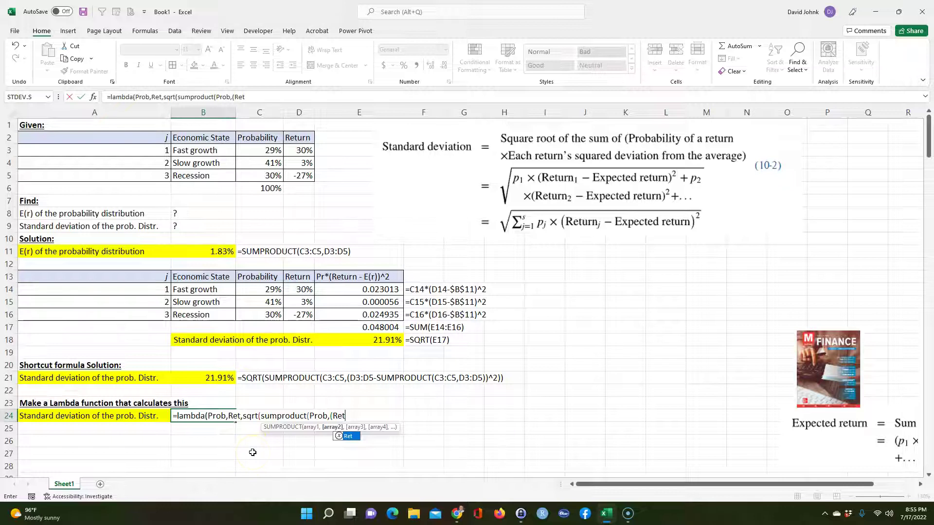
{"action": "type", "text": "-sumprod"}
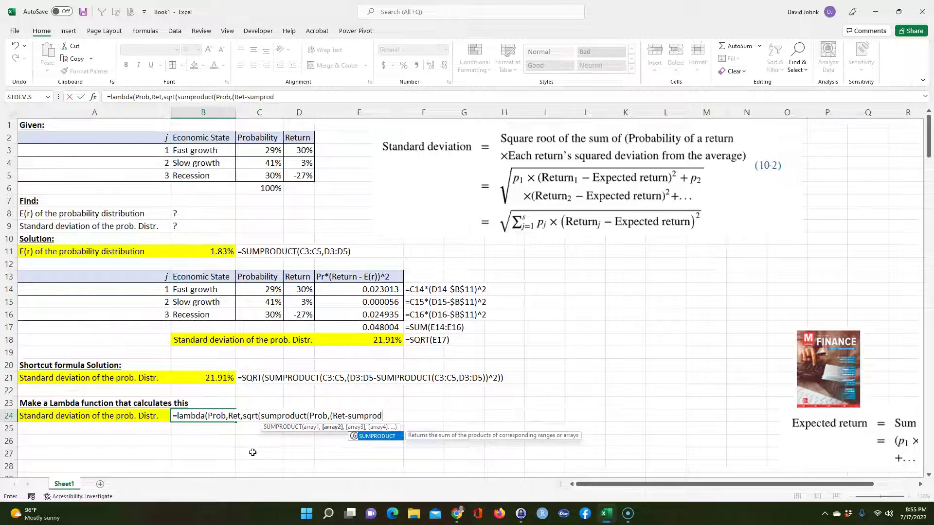
{"action": "type", "text": "cu"}
{"action": "key", "text": "BackSpace"}
{"action": "key", "text": "BackSpace"}
{"action": "type", "text": "uct("}
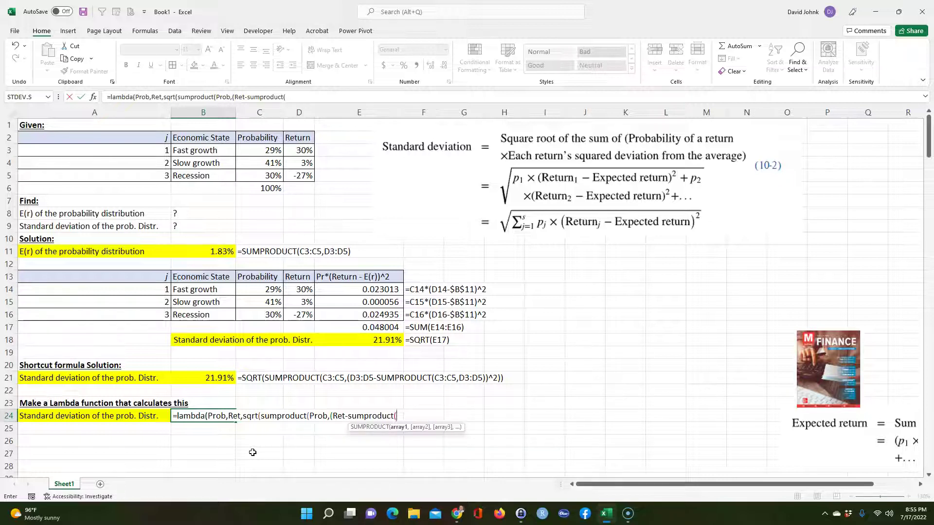
{"action": "type", "text": "P"}
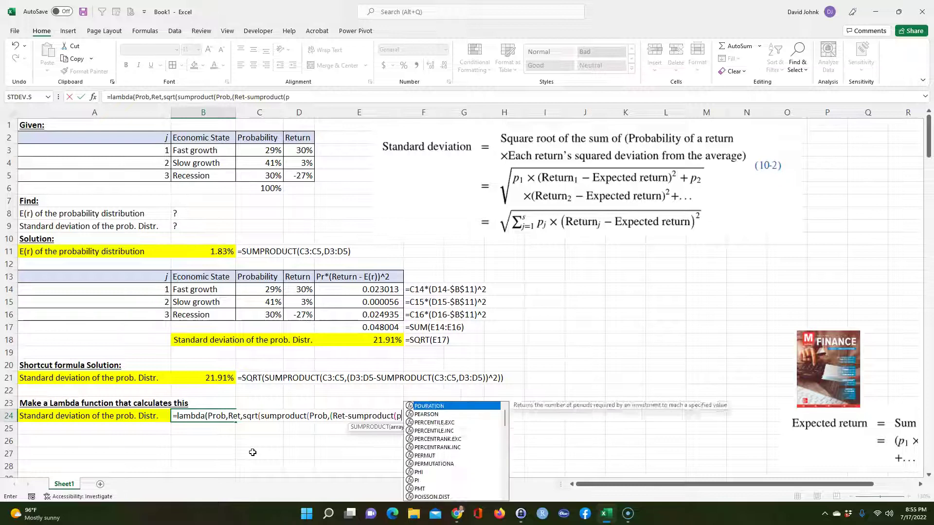
{"action": "type", "text": "rob,Ret"}
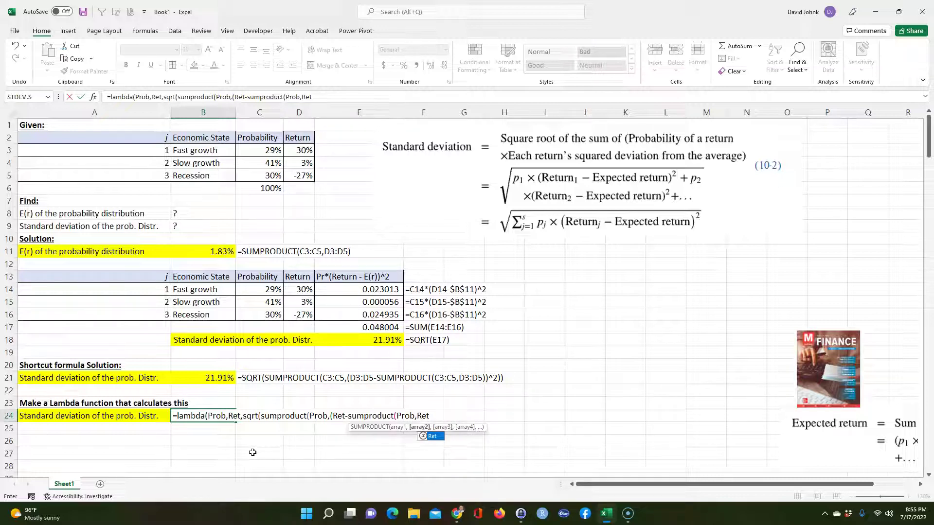
{"action": "type", "text": "))^2"}
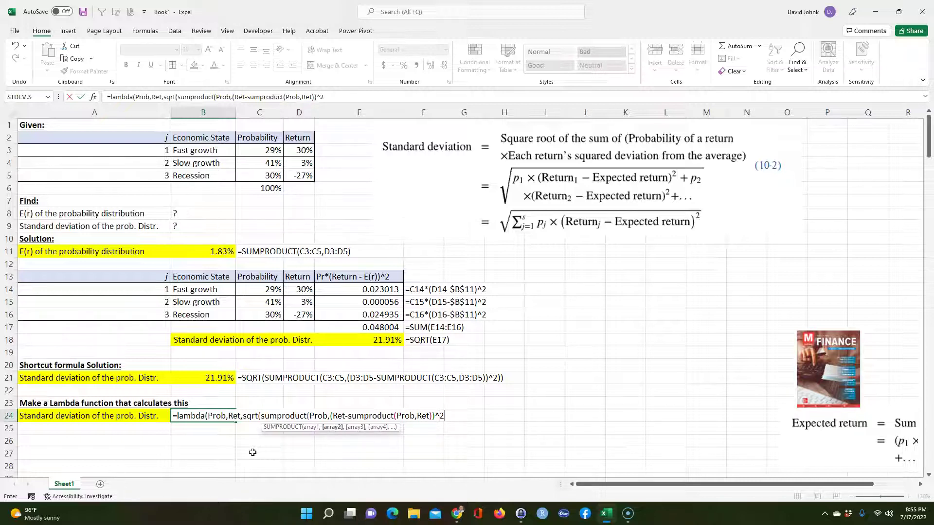
{"action": "type", "text": "))"}
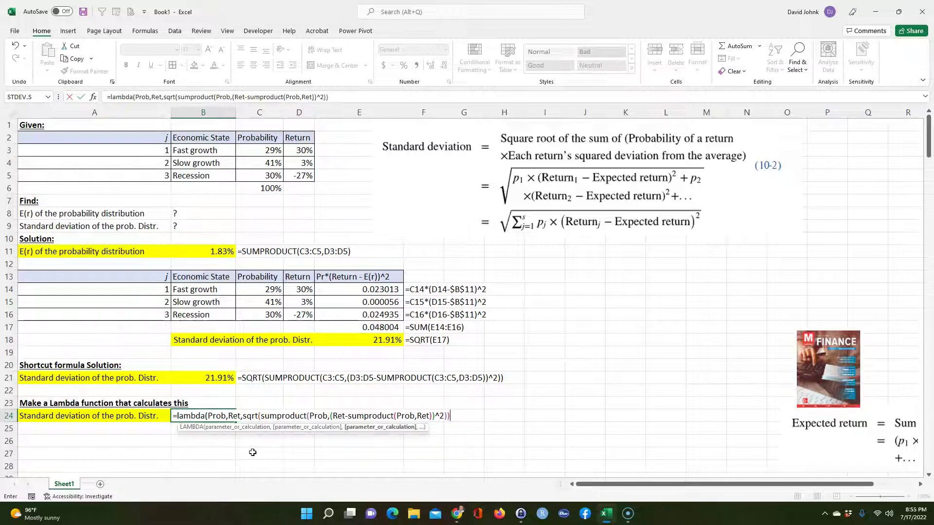
Append the arguments (C3:C5,D3:D5) to the LAMBDA in B24 and try to enter the formula
{"action": "left_click", "coordinate": [220, 422]}
{"action": "left_click_drag", "start_coordinate": [268, 168], "coordinate": [305, 174]}
{"action": "type", "text": ",Ret"}
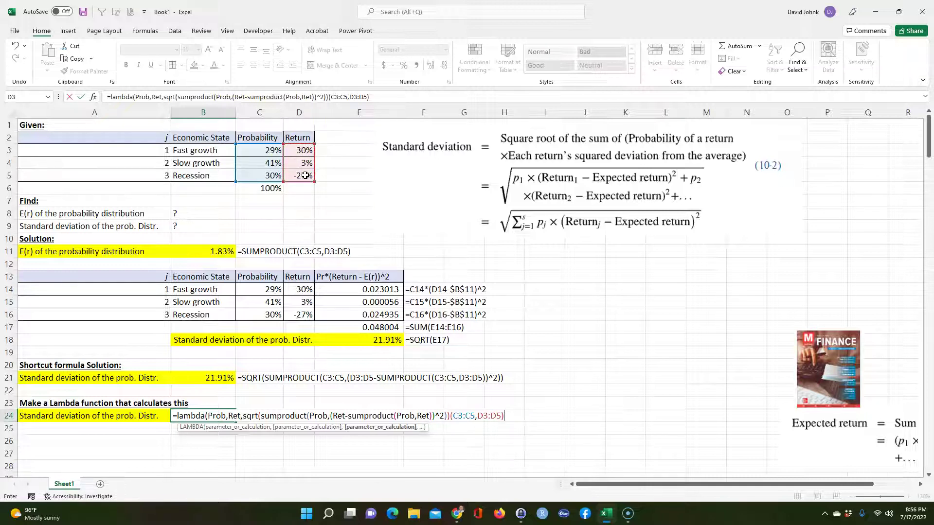
{"action": "type", "text": ")"}
{"action": "key", "text": "Return"}
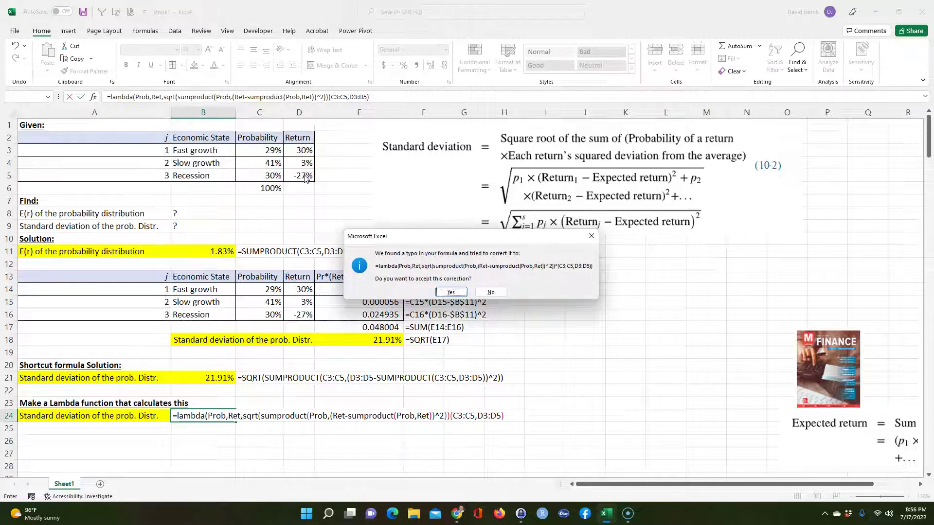
{"action": "left_click", "coordinate": [450, 293]}
{"action": "left_click", "coordinate": [451, 293]}
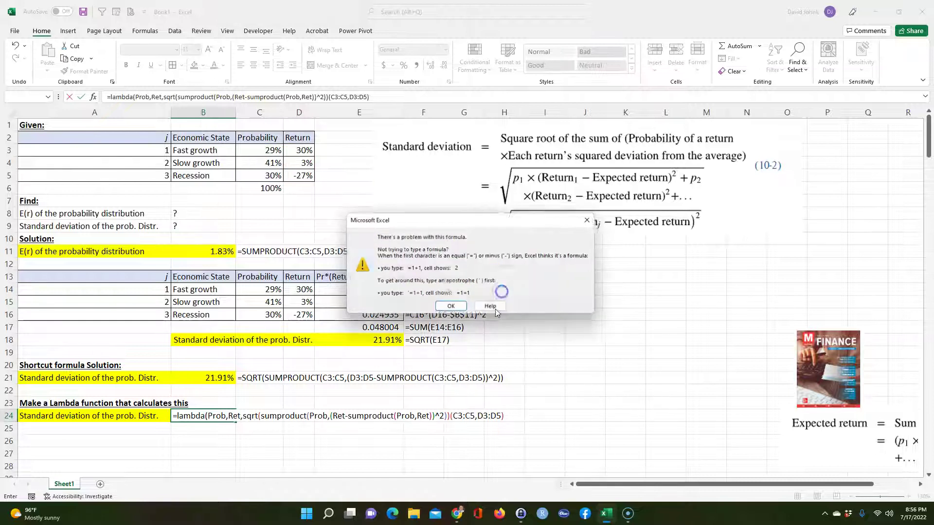
{"action": "key", "text": "Return"}
Add the missing closing parenthesis before (C3:C5,D3:D5) in the B24 formula and enter it
{"action": "left_click", "coordinate": [451, 416]}
{"action": "type", "text": ")"}
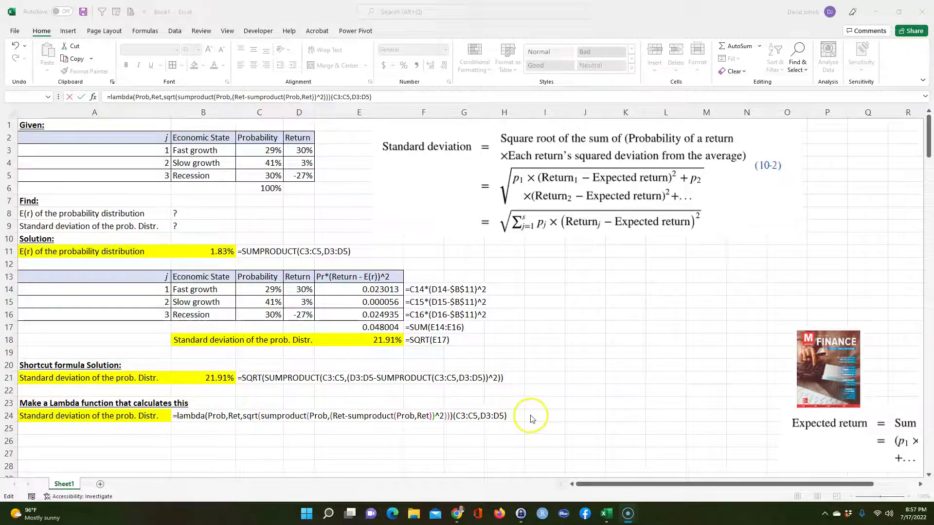
{"action": "left_click", "coordinate": [506, 413]}
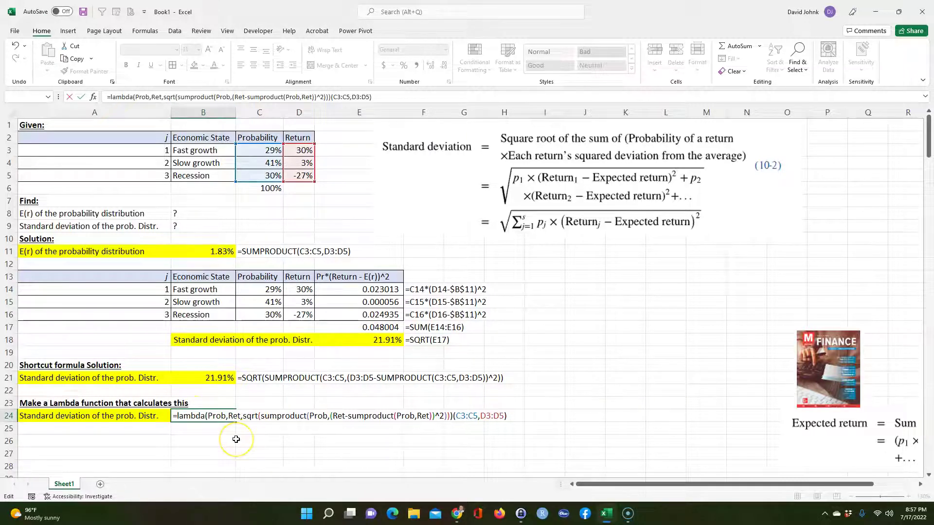
{"action": "key", "text": "Return"}
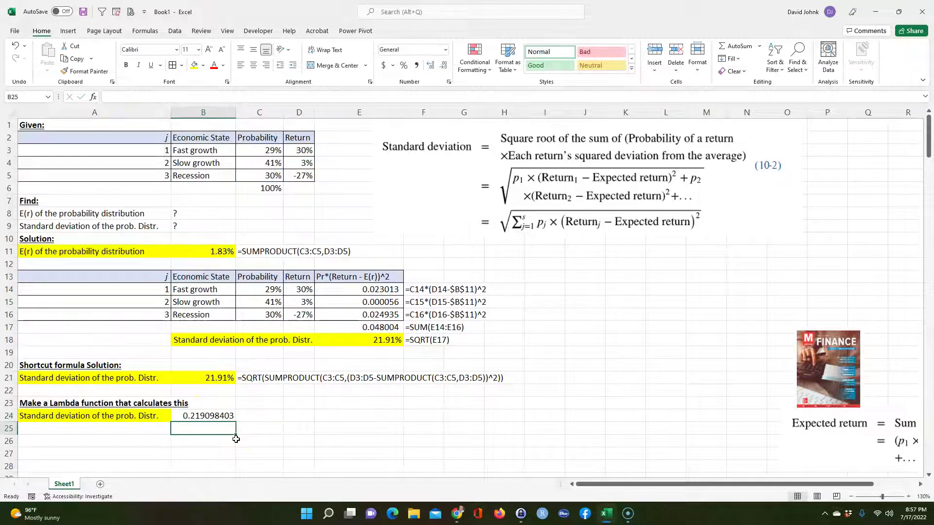
Fill B24 with yellow and format it as a percentage with two decimal places
{"action": "left_click", "coordinate": [194, 416]}
{"action": "left_click", "coordinate": [194, 64]}
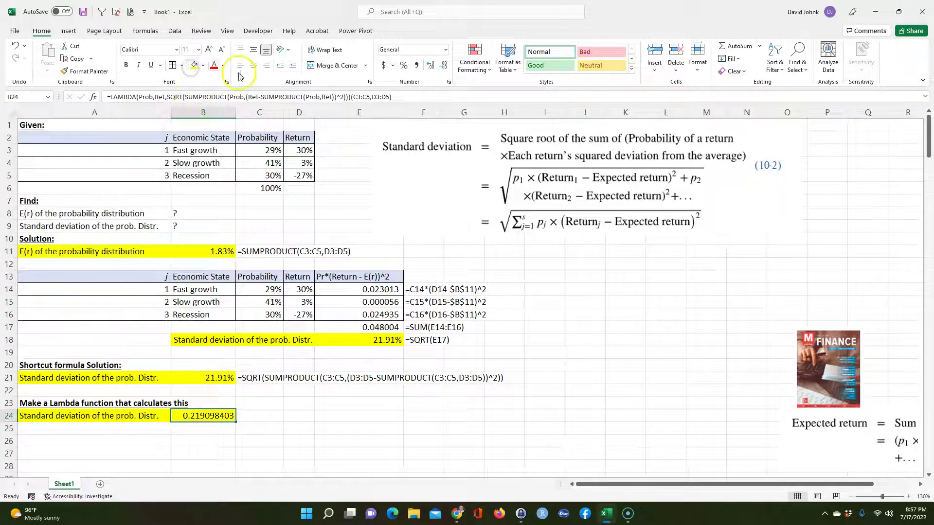
{"action": "left_click", "coordinate": [404, 66]}
{"action": "left_click", "coordinate": [430, 65]}
{"action": "left_click", "coordinate": [430, 65]}
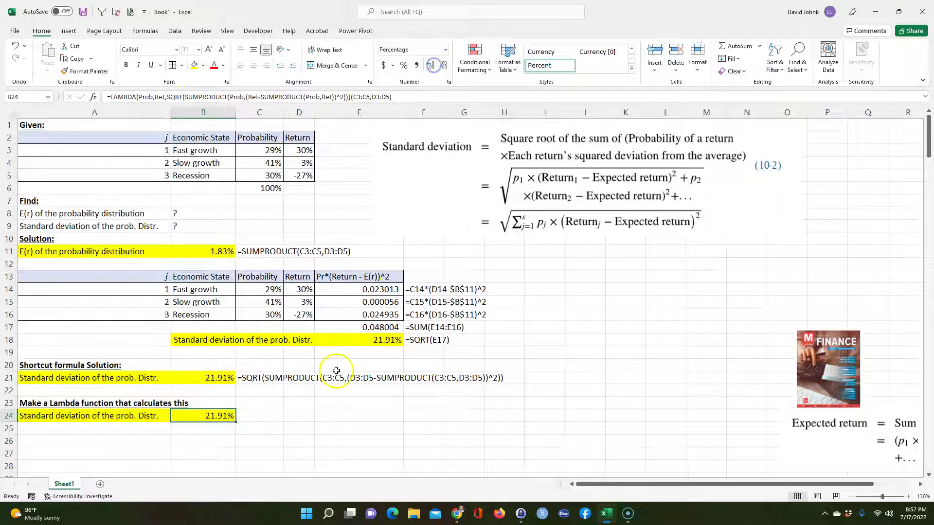
Copy the formula-text cell C21 to C24 to display the LAMBDA formula beside its result
{"action": "left_click", "coordinate": [247, 376]}
{"action": "key", "text": "ctrl+c"}
{"action": "left_click", "coordinate": [247, 415]}
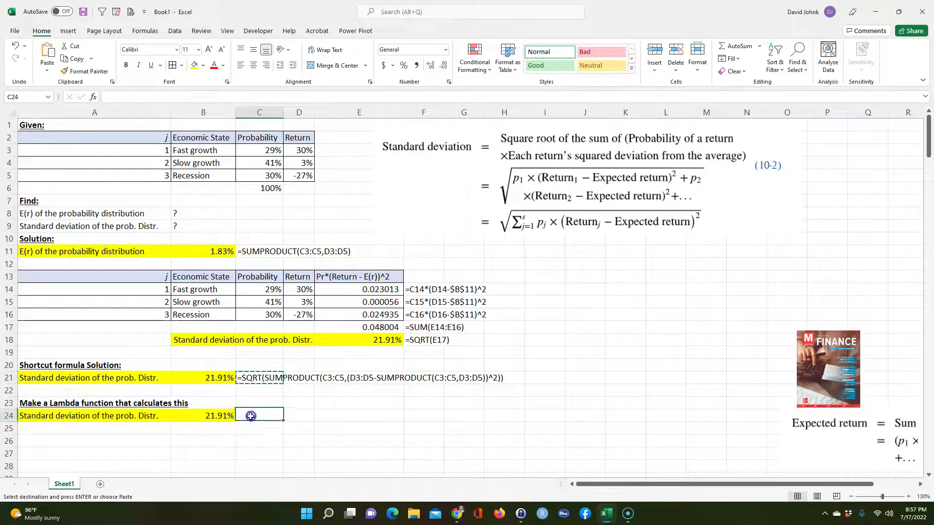
{"action": "key", "text": "ctrl+v"}
{"action": "left_click", "coordinate": [269, 456]}
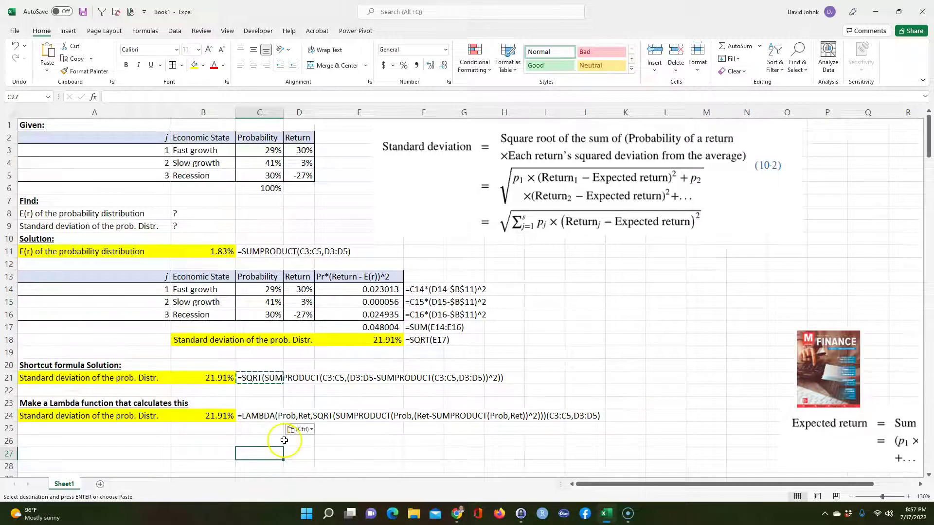
Copy the LAMBDA expression in B24 without its trailing (C3:C5,D3:D5) arguments, and close the cell edit
{"action": "left_click", "coordinate": [205, 417]}
{"action": "double_click", "coordinate": [205, 417]}
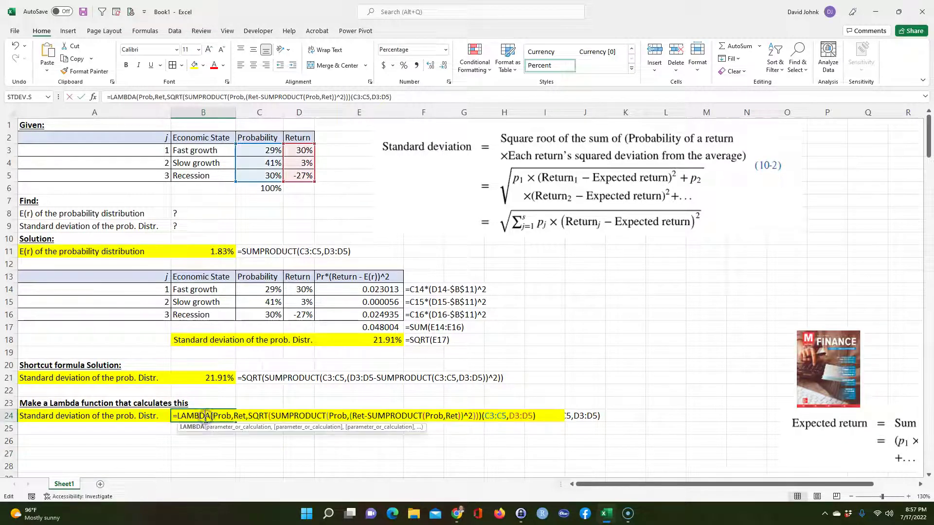
{"action": "left_click_drag", "start_coordinate": [175, 414], "coordinate": [475, 416]}
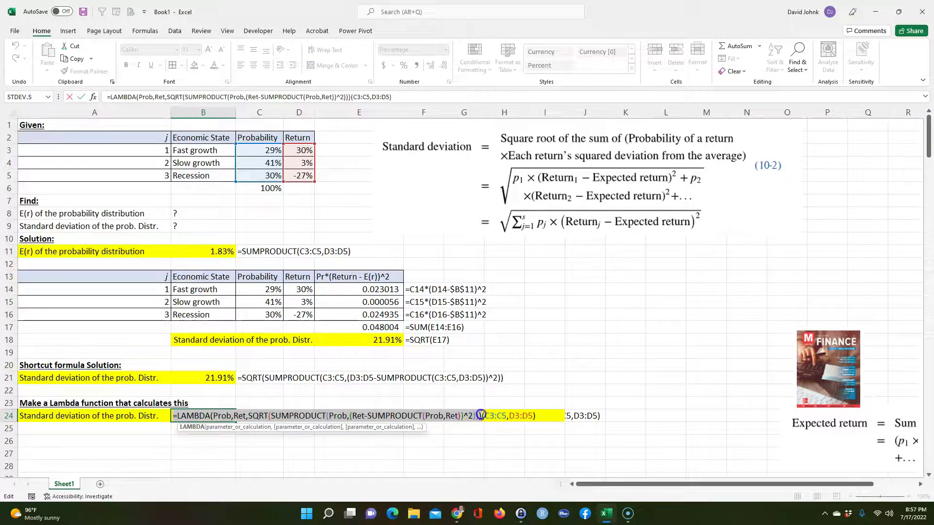
{"action": "right_click", "coordinate": [455, 415]}
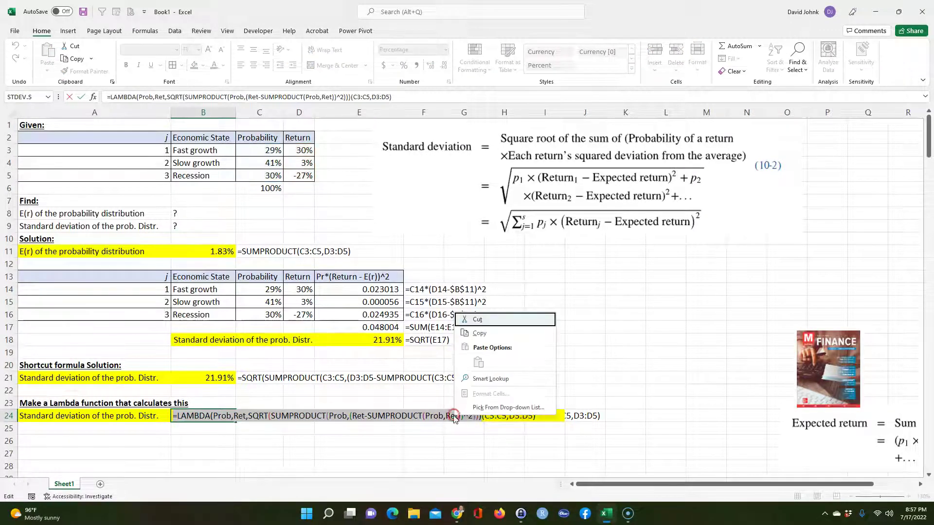
{"action": "left_click", "coordinate": [479, 334]}
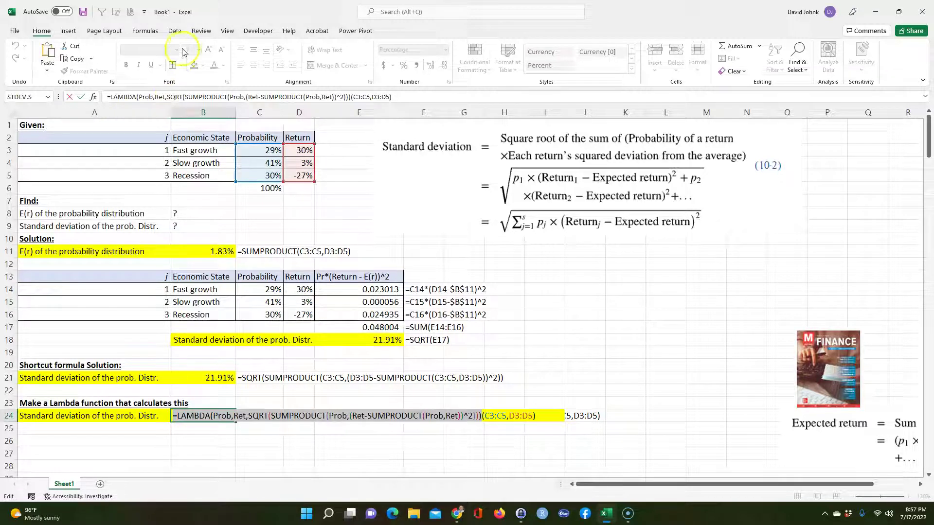
{"action": "left_click", "coordinate": [145, 30]}
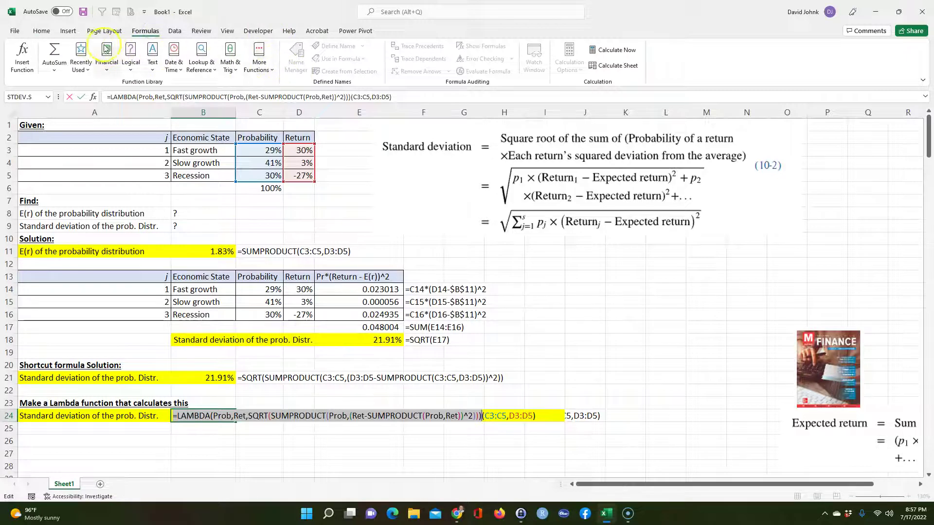
{"action": "key", "text": "ctrl+Return"}
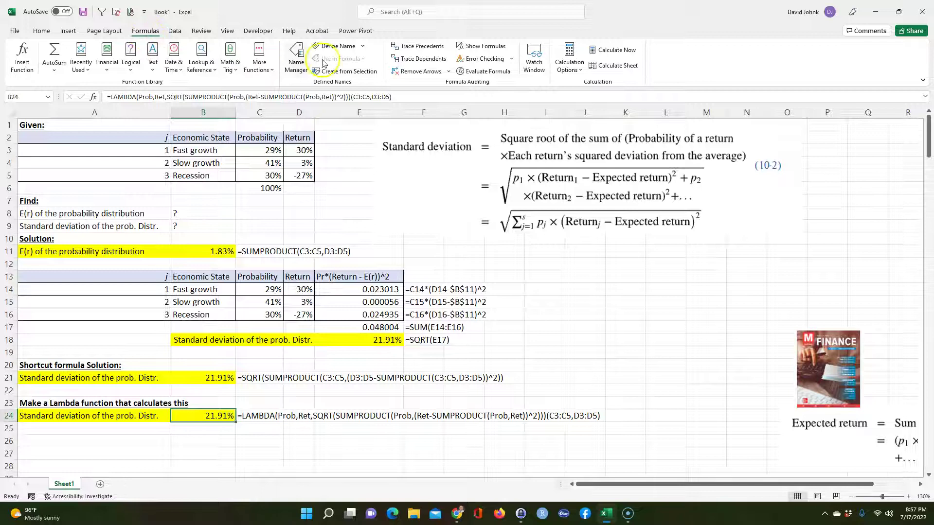
Define the workbook name stddevprobdistr, with the copied LAMBDA expression as its reference
{"action": "left_click", "coordinate": [296, 57]}
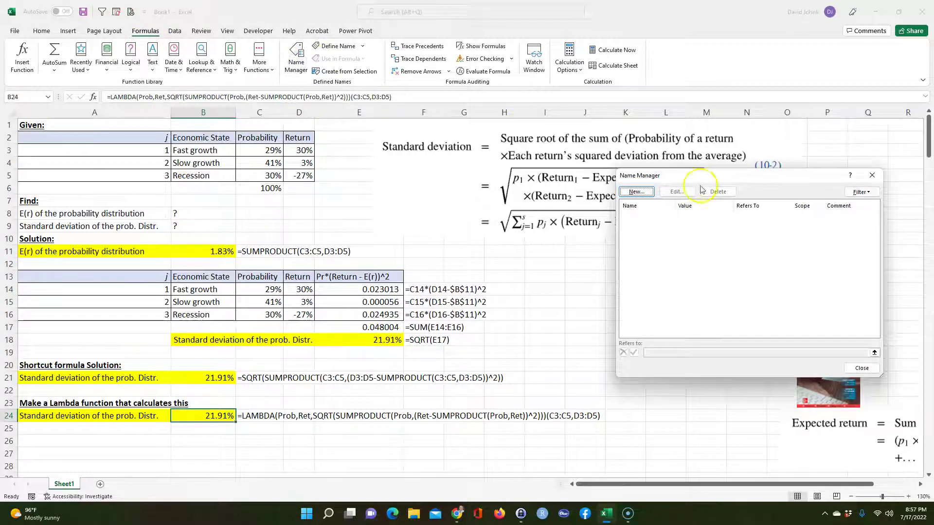
{"action": "left_click_drag", "start_coordinate": [728, 173], "coordinate": [668, 204]}
{"action": "left_click", "coordinate": [586, 223]}
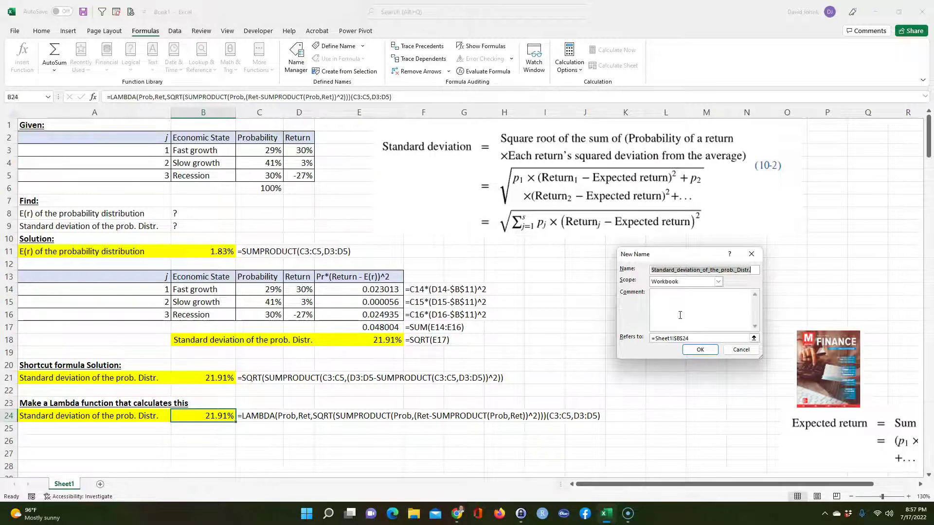
{"action": "type", "text": "ddevprobdistr"}
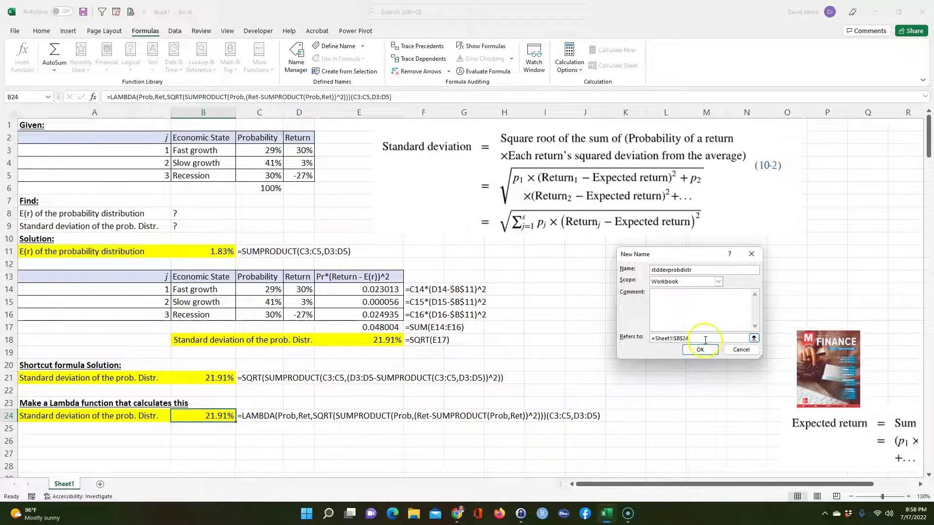
{"action": "left_click", "coordinate": [635, 340]}
{"action": "key", "text": "ctrl+v"}
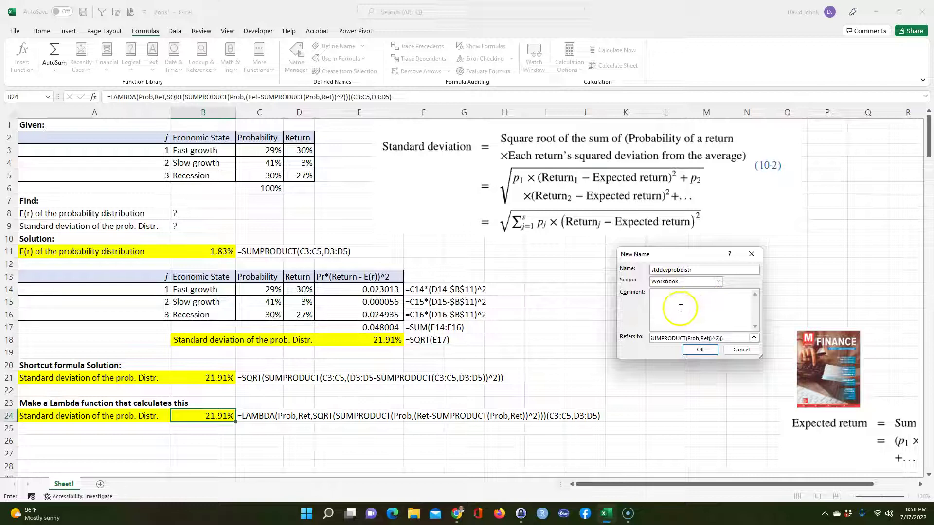
{"action": "left_click", "coordinate": [706, 356]}
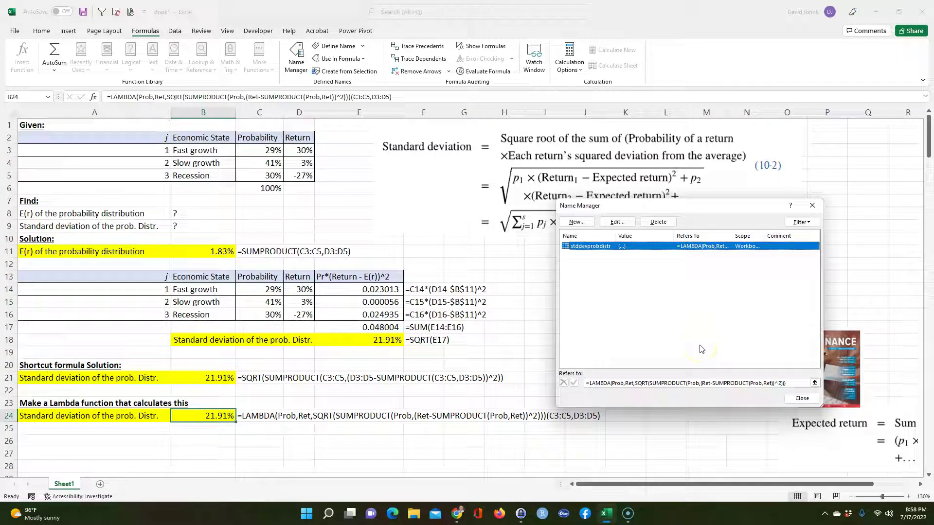
{"action": "left_click", "coordinate": [806, 405]}
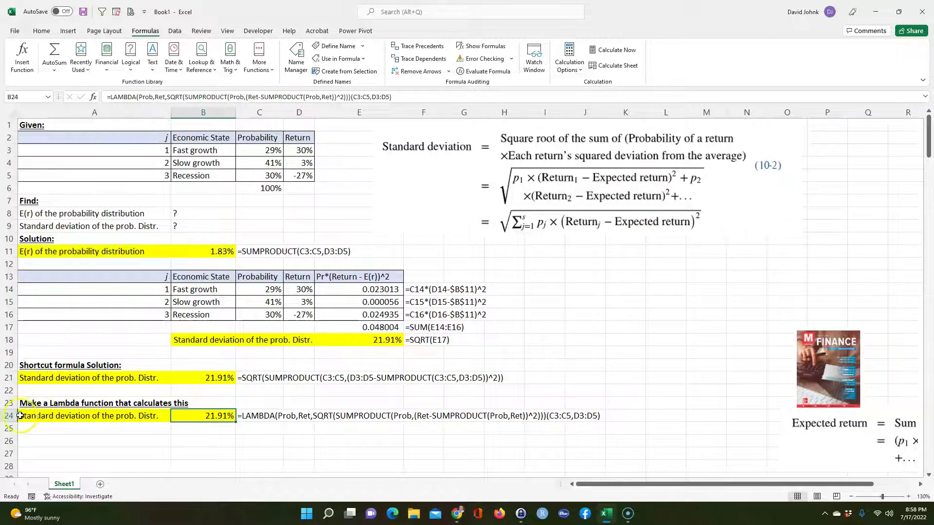
Enter =stddevprobdistr(C3:C5,D3:D5) in B25
{"action": "left_click", "coordinate": [203, 427]}
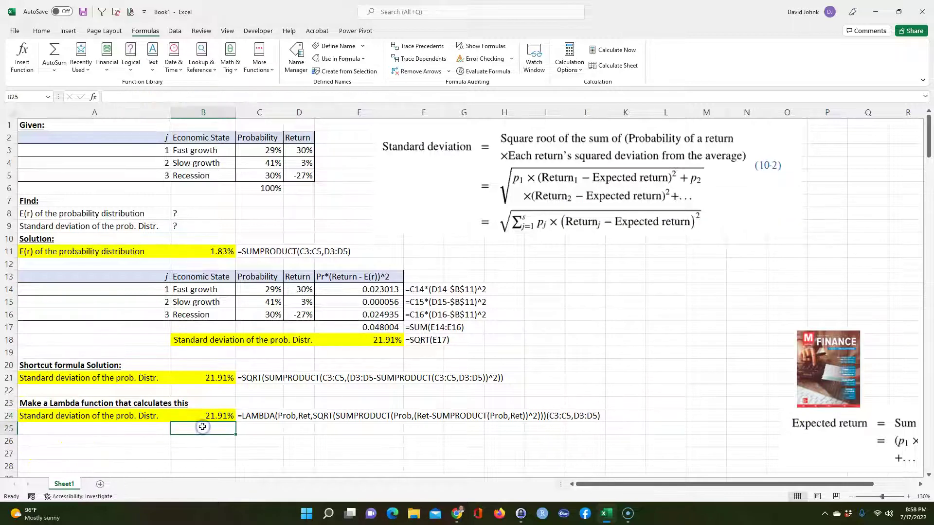
{"action": "type", "text": "=st"}
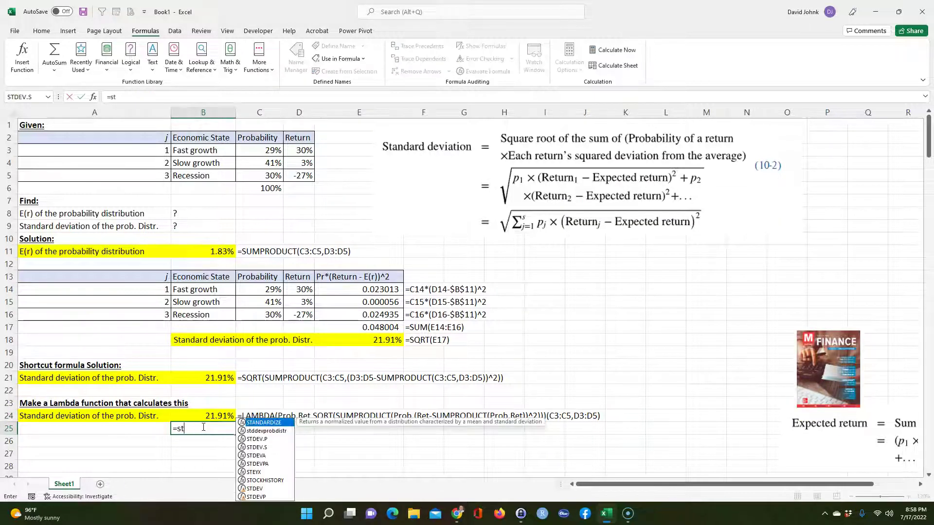
{"action": "double_click", "coordinate": [268, 431]}
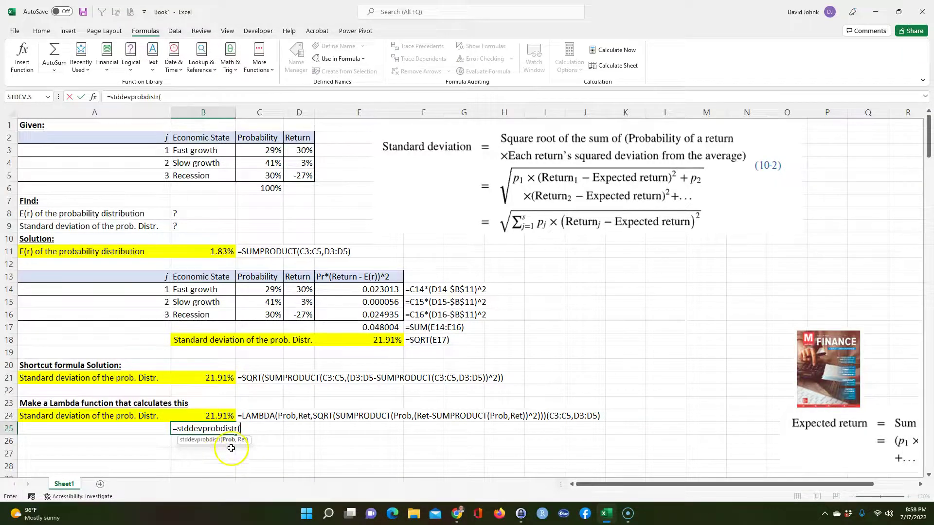
{"action": "left_click_drag", "start_coordinate": [268, 151], "coordinate": [268, 176]}
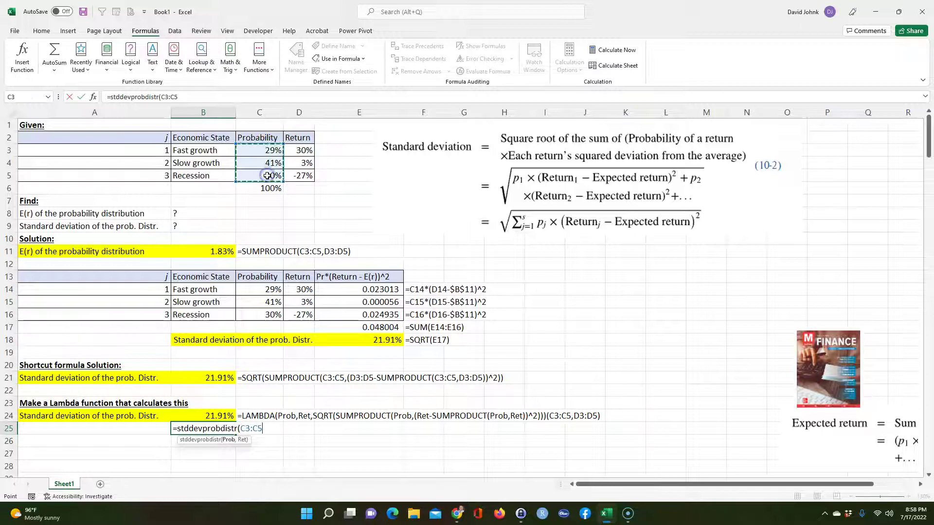
{"action": "type", "text": ","}
{"action": "left_click_drag", "start_coordinate": [305, 150], "coordinate": [305, 177]}
{"action": "type", "text": ")"}
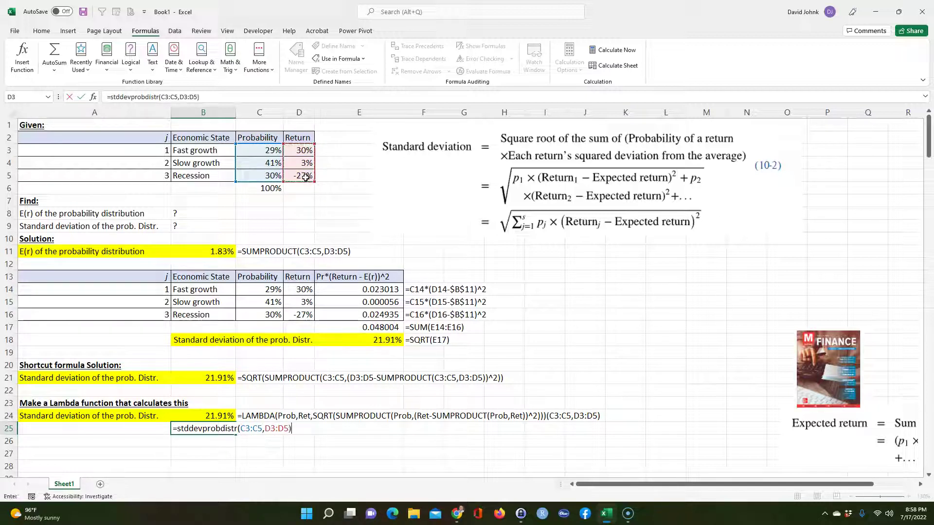
{"action": "key", "text": "Return"}
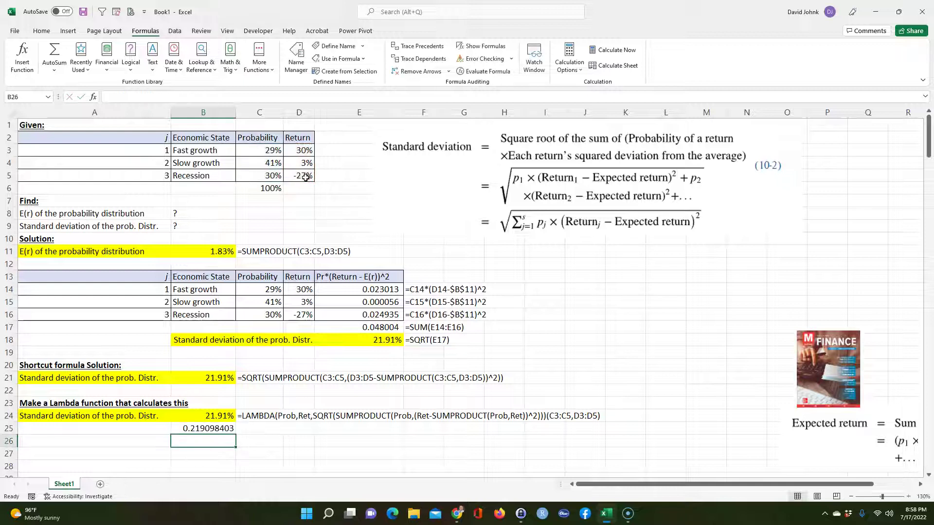
Apply the formatting of B24 to B25 and fill the formula-text cell C24 down to C25
{"action": "left_click", "coordinate": [216, 418]}
{"action": "left_click", "coordinate": [41, 30]}
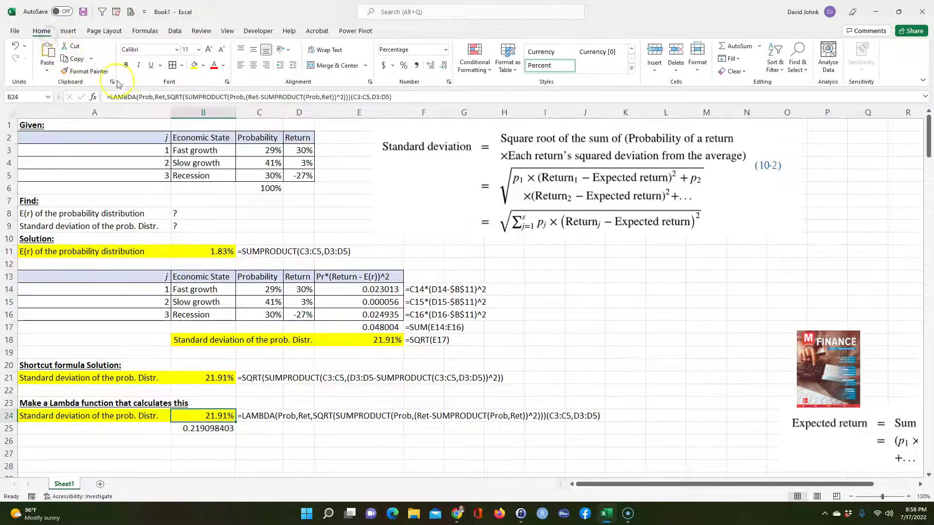
{"action": "left_click", "coordinate": [215, 427]}
{"action": "left_click", "coordinate": [216, 421]}
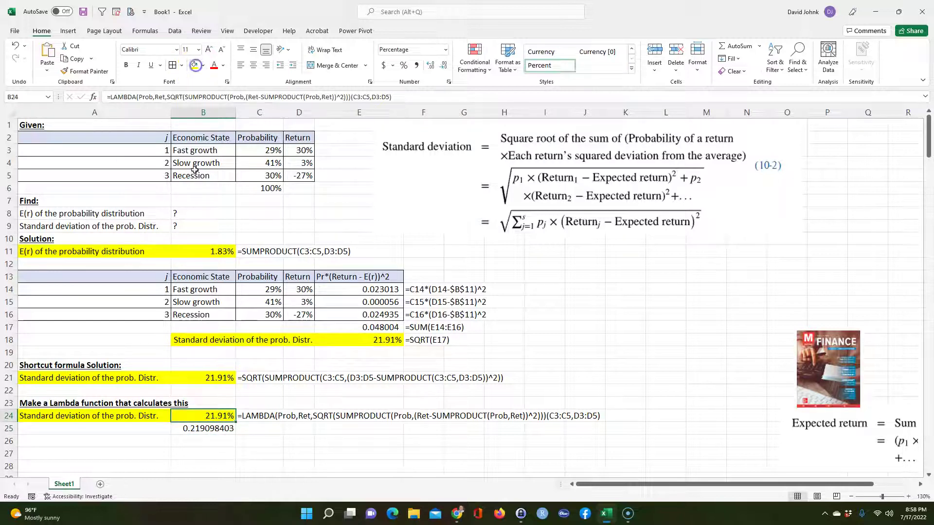
{"action": "left_click", "coordinate": [85, 71]}
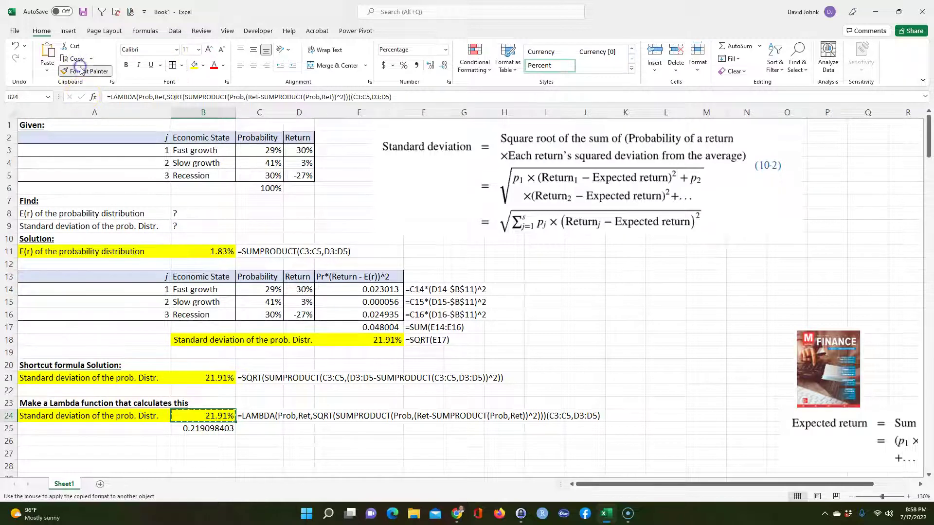
{"action": "left_click", "coordinate": [197, 428]}
{"action": "left_click", "coordinate": [256, 417]}
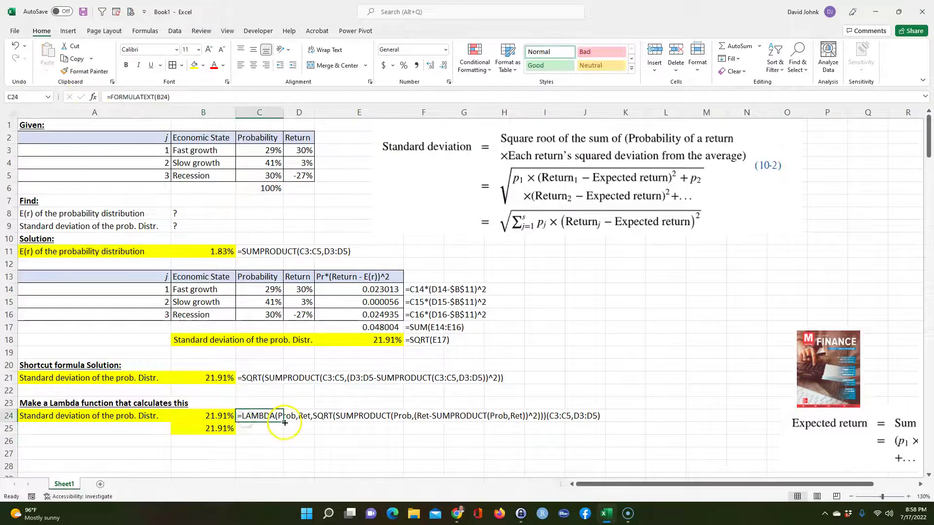
{"action": "left_click_drag", "start_coordinate": [288, 433], "coordinate": [287, 432]}
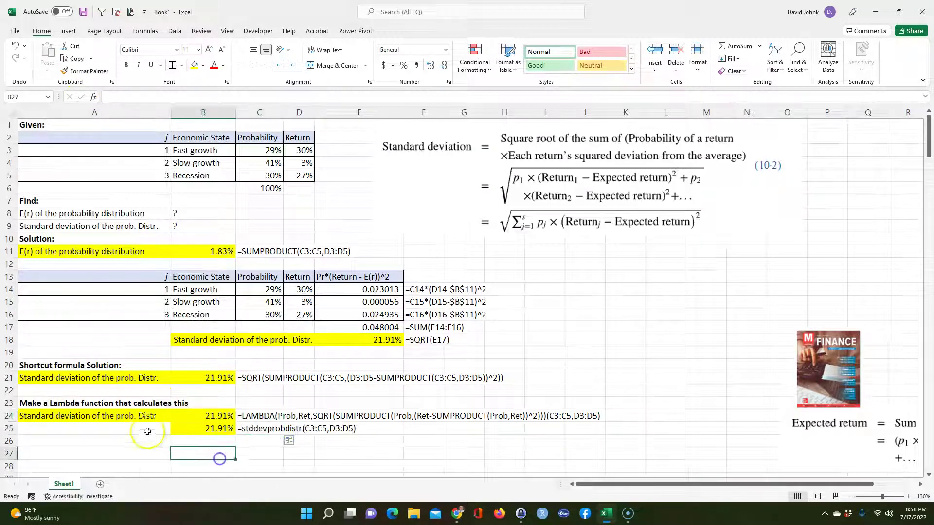
Fill the label cell A24 down to A25 and replace the A25 formula with =A24
{"action": "left_click", "coordinate": [134, 419]}
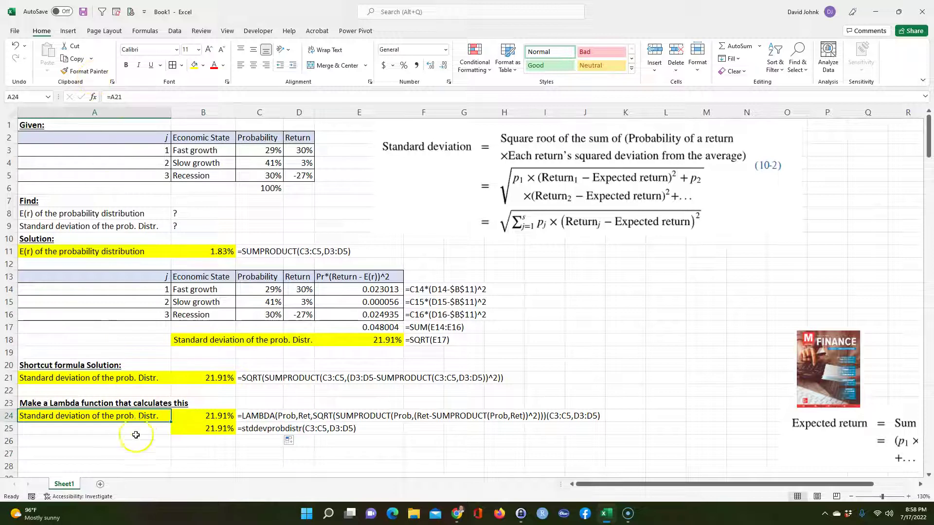
{"action": "left_click_drag", "start_coordinate": [169, 423], "coordinate": [170, 435]}
{"action": "left_click", "coordinate": [119, 424]}
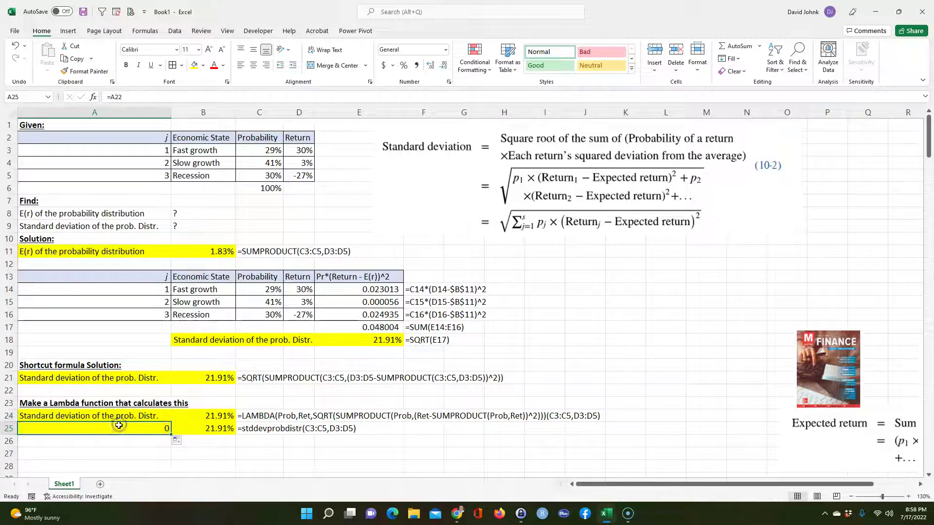
{"action": "type", "text": "="}
{"action": "left_click", "coordinate": [94, 418]}
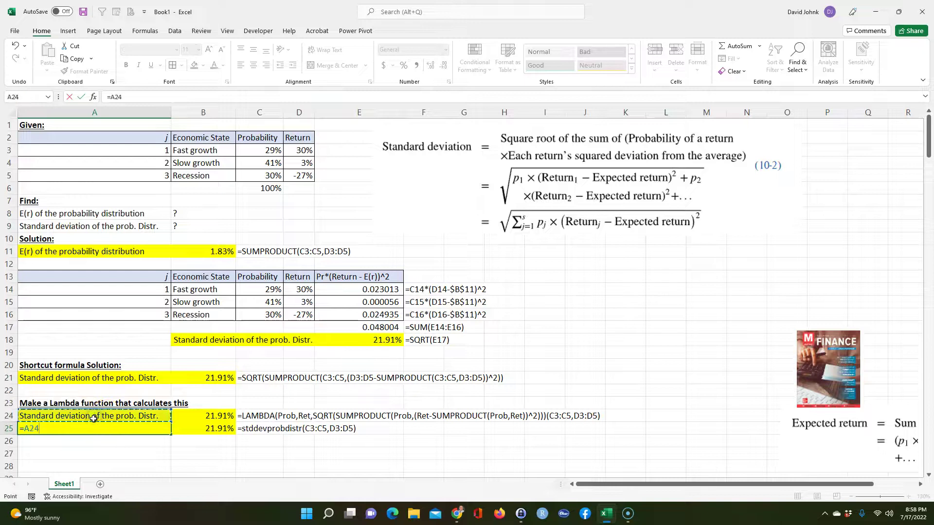
{"action": "key", "text": "Return"}
{"action": "left_click", "coordinate": [392, 439]}
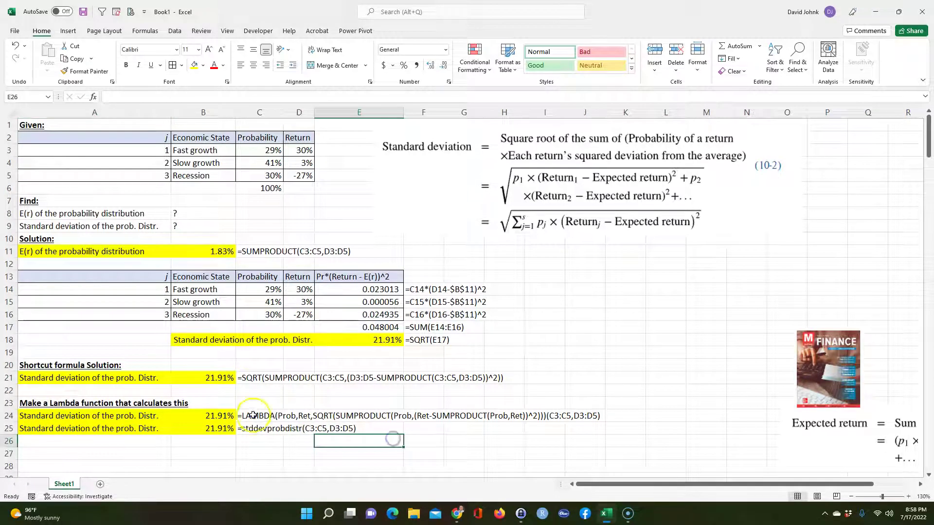
Review the LAMBDA and named-function results in rows 24 and 25 against the shortcut formula and the full solution above
{"action": "left_click", "coordinate": [252, 415]}
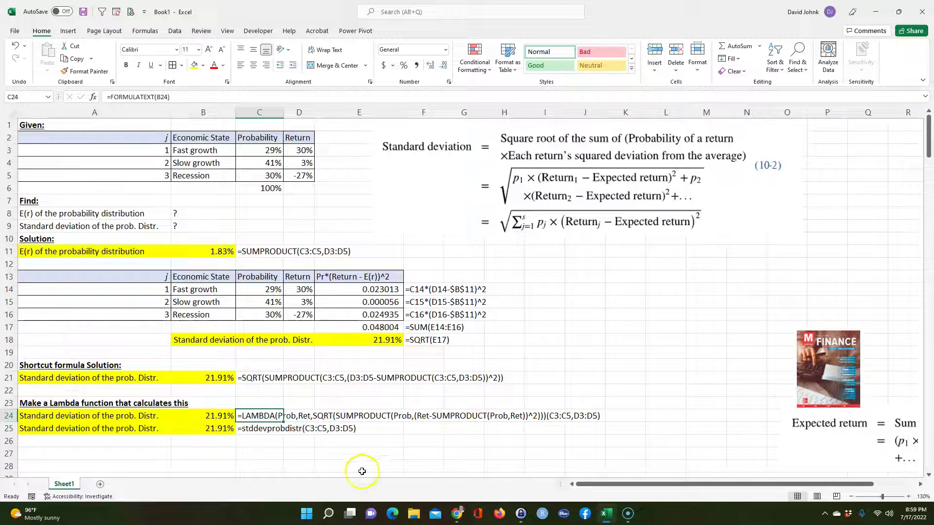
{"action": "left_click", "coordinate": [224, 429]}
{"action": "left_click", "coordinate": [271, 400]}
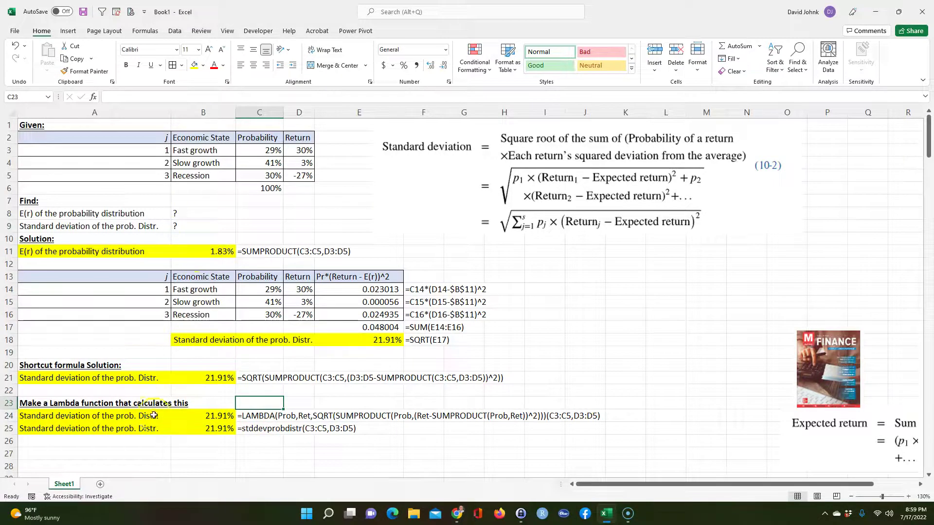
{"action": "left_click_drag", "start_coordinate": [32, 352], "coordinate": [617, 454]}
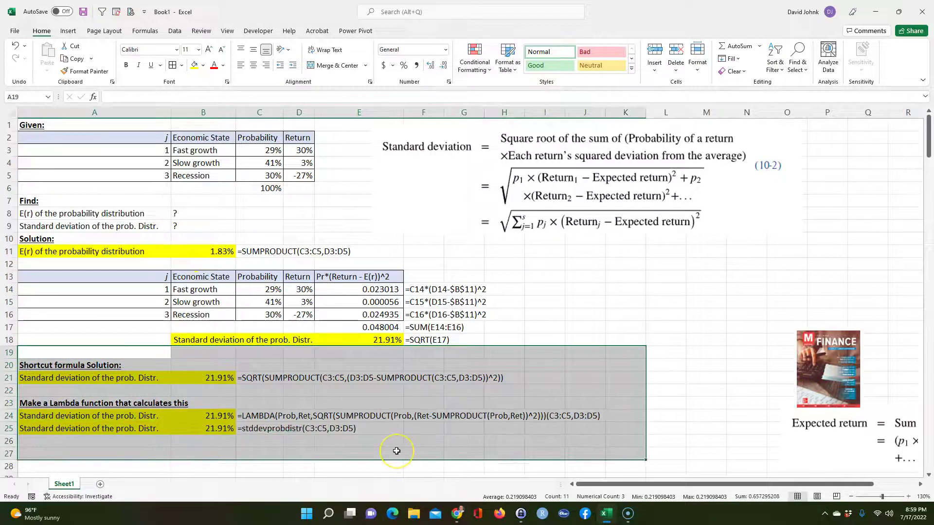
{"action": "left_click_drag", "start_coordinate": [30, 125], "coordinate": [466, 341]}
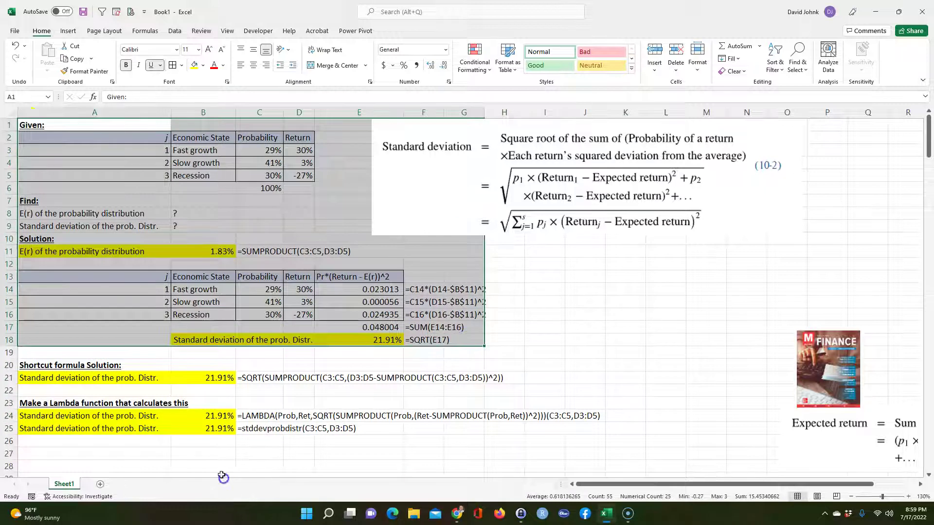
{"action": "left_click", "coordinate": [229, 430]}
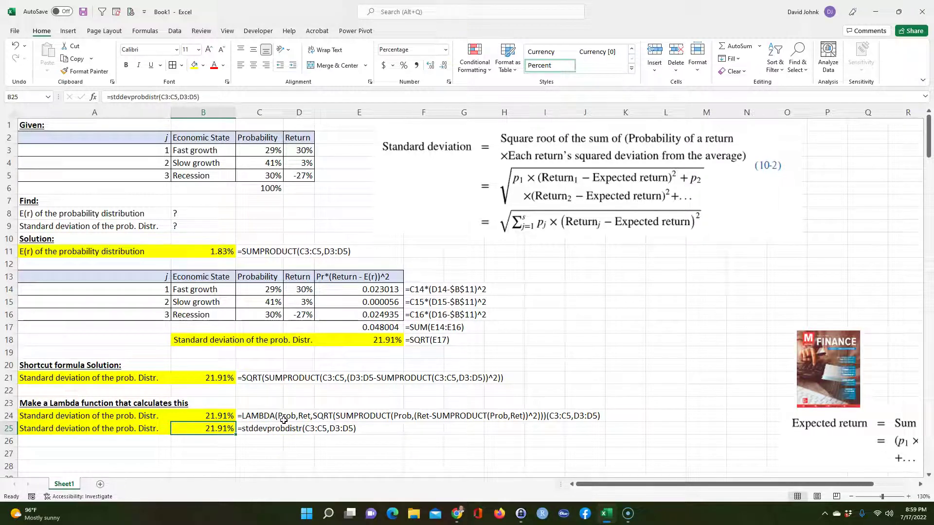
{"action": "left_click", "coordinate": [199, 441]}
{"action": "left_click", "coordinate": [216, 429]}
{"action": "left_click", "coordinate": [217, 376]}
{"action": "left_click", "coordinate": [218, 439]}
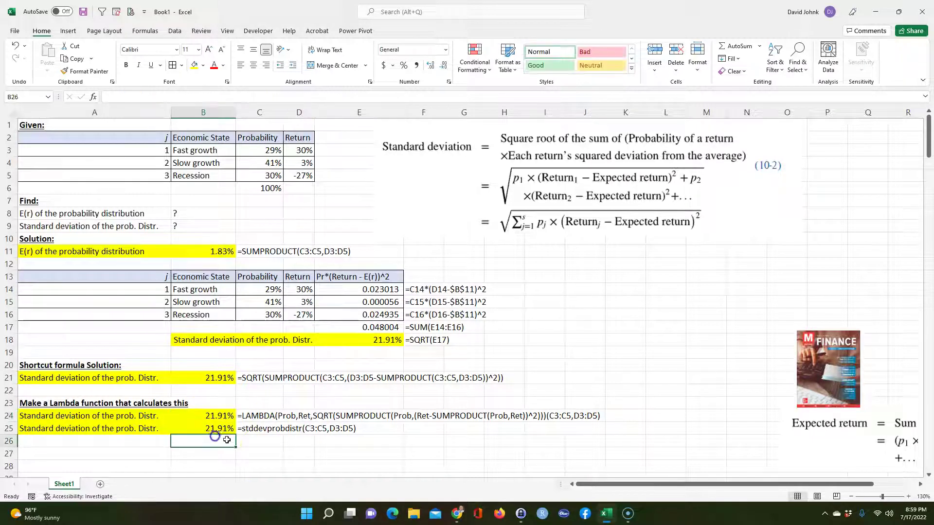
{"action": "left_click", "coordinate": [228, 430]}
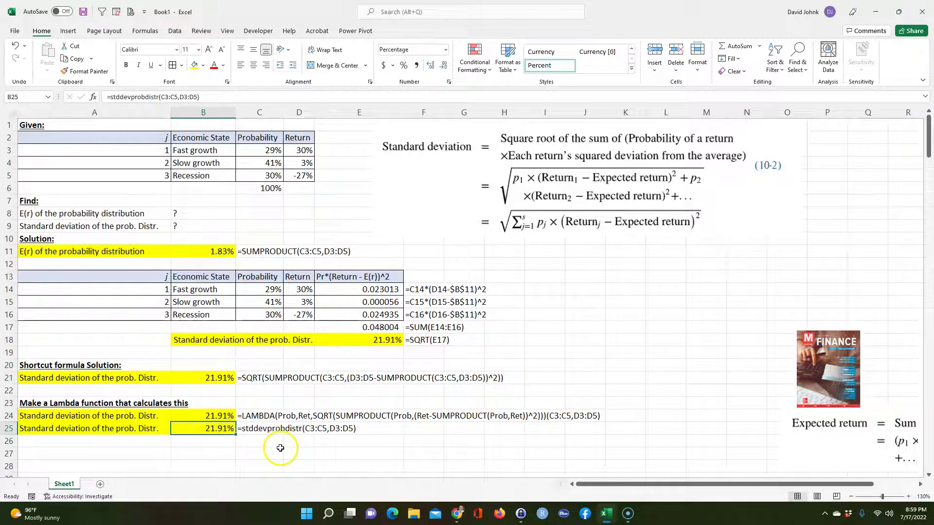